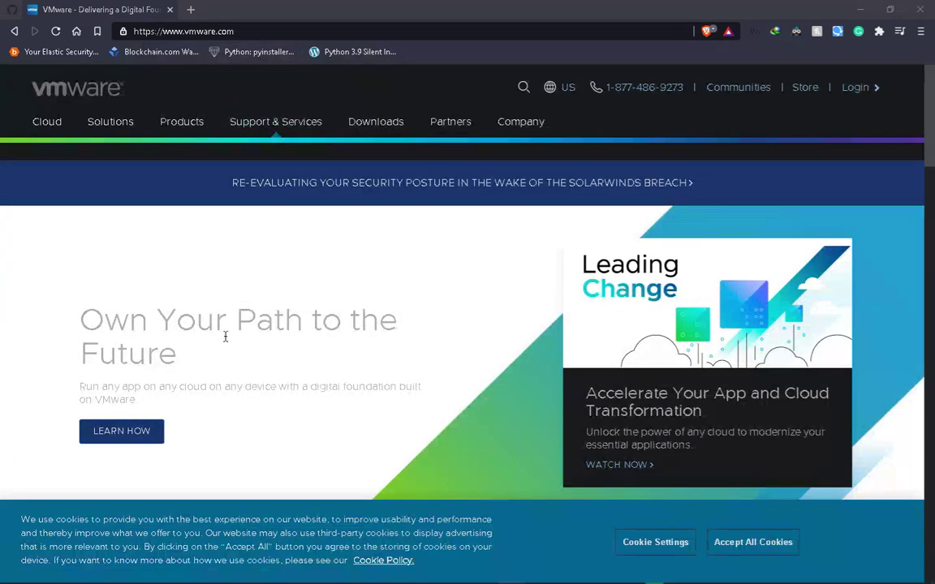
Open the Workstation Pro download page from the Downloads menu's Product Downloads list
scroll(240, 308, down, 2)
scroll(239, 309, down, 8)
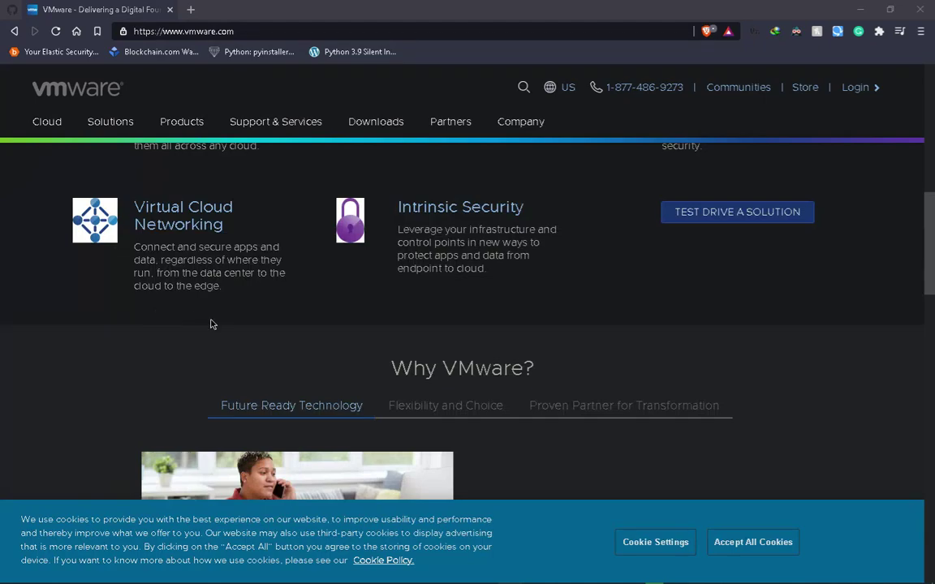
scroll(452, 344, up, 15)
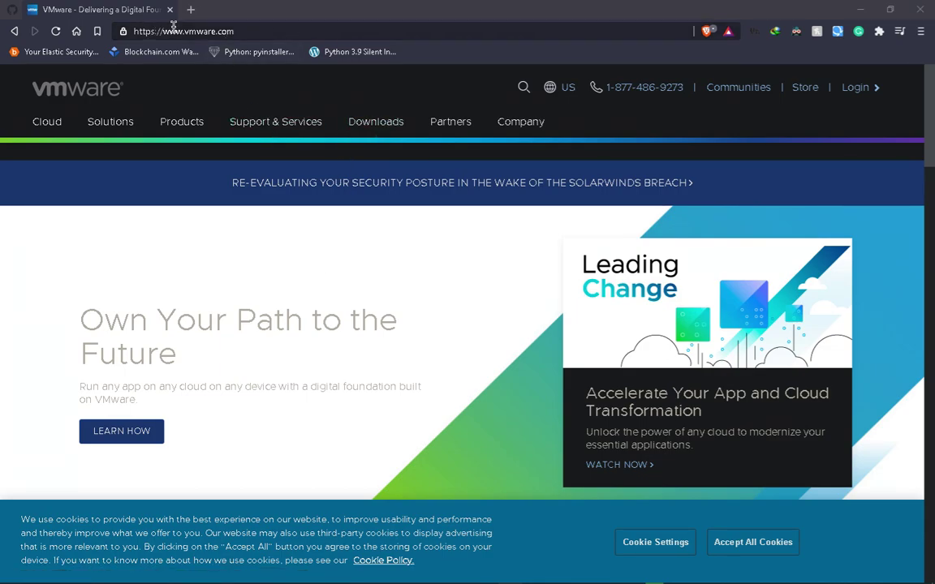
click(373, 122)
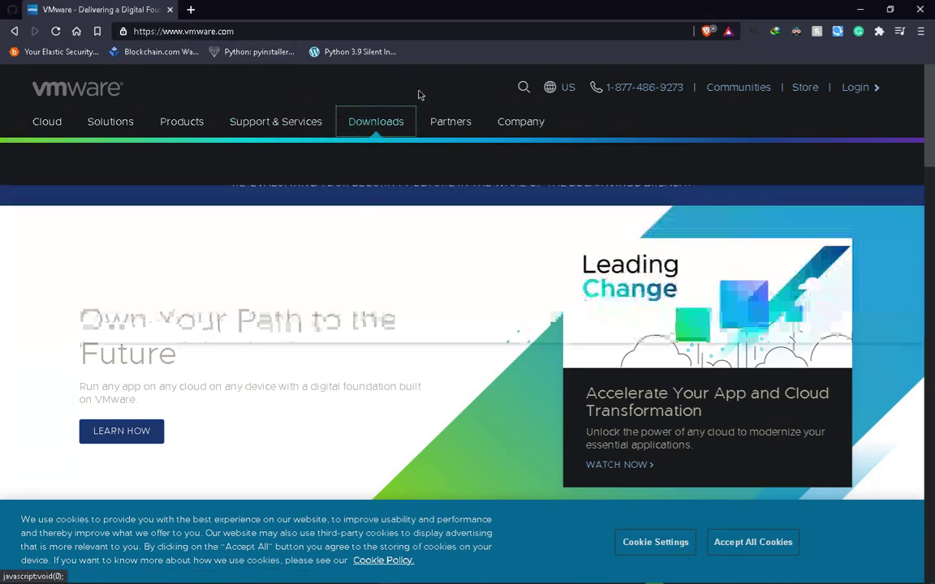
click(372, 122)
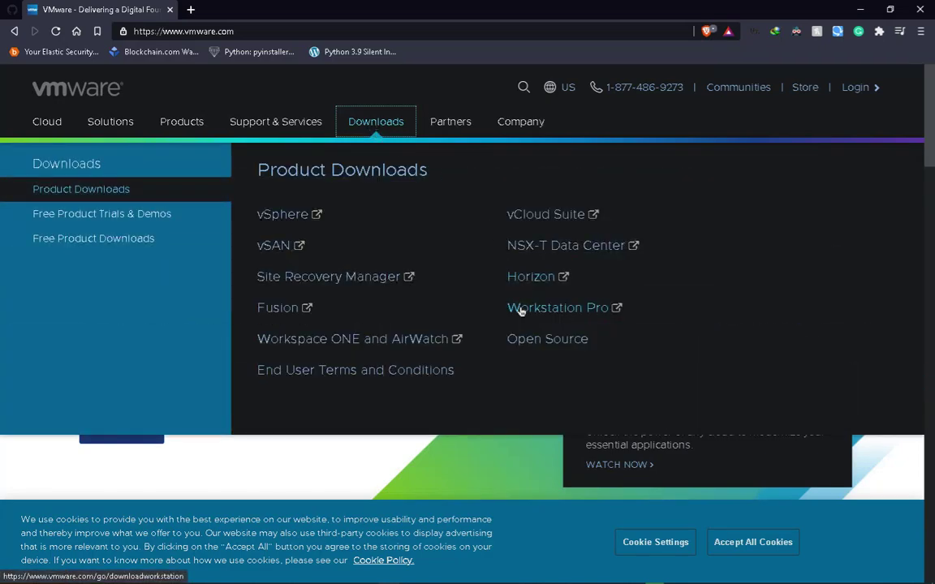
click(587, 312)
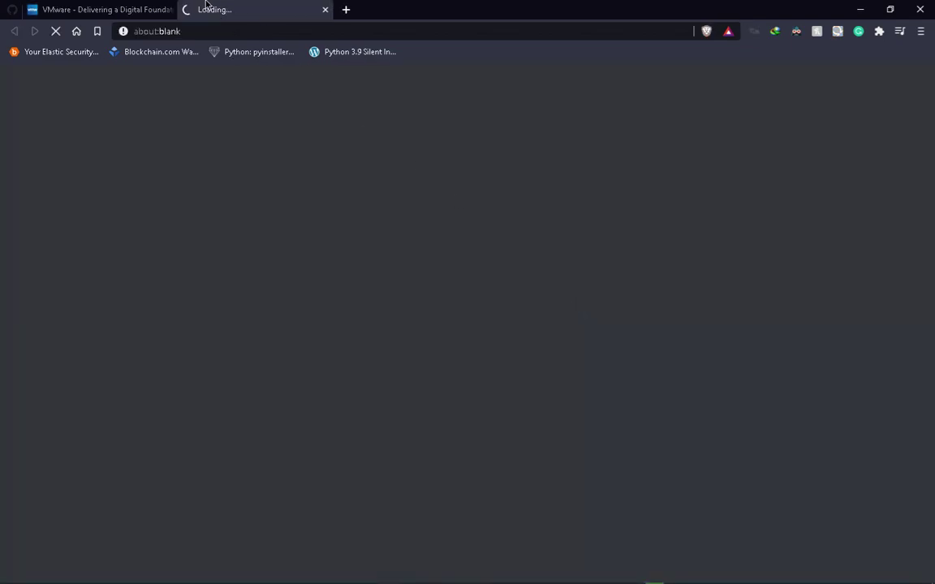
Close the old vmware.com home page tab, leaving the 16.1.1 download listing
click(159, 8)
click(169, 9)
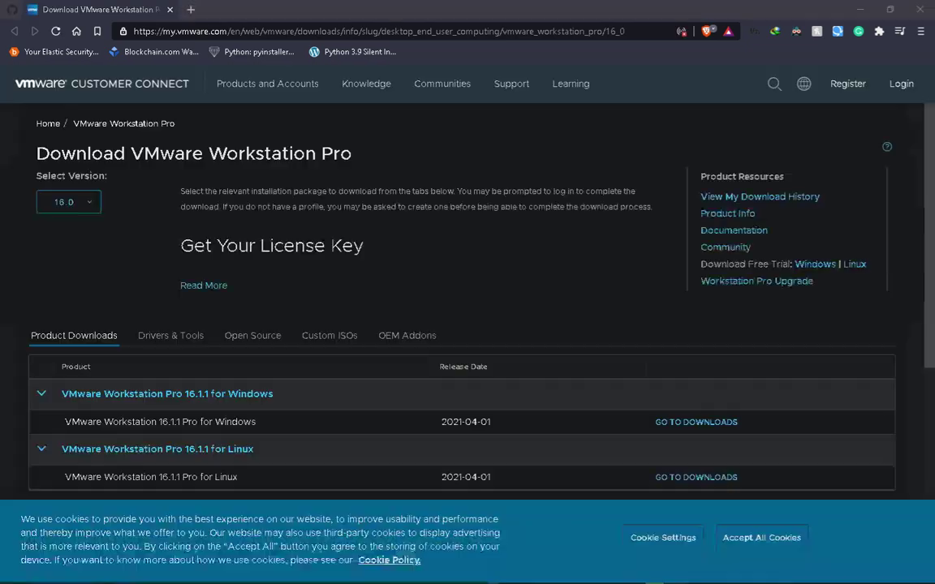
scroll(663, 294, down, 2)
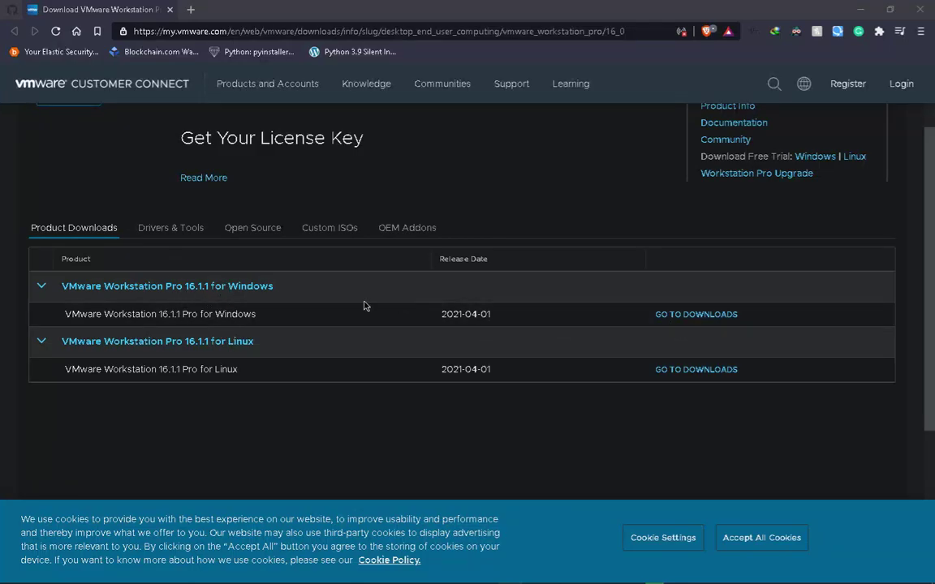
Open the VMware Workstation 16.1.1 Pro for Windows download page, keeping version 16.1.1 selected
click(697, 315)
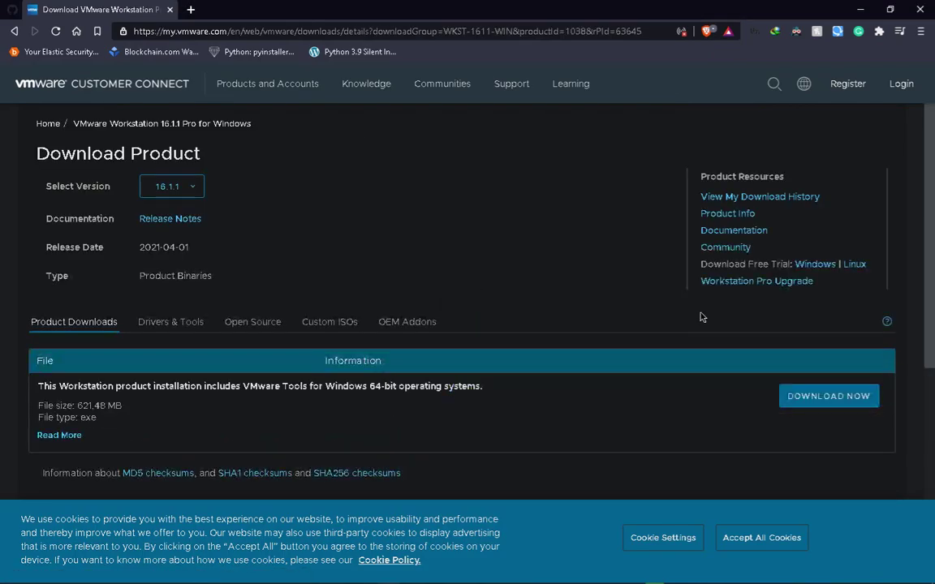
click(179, 186)
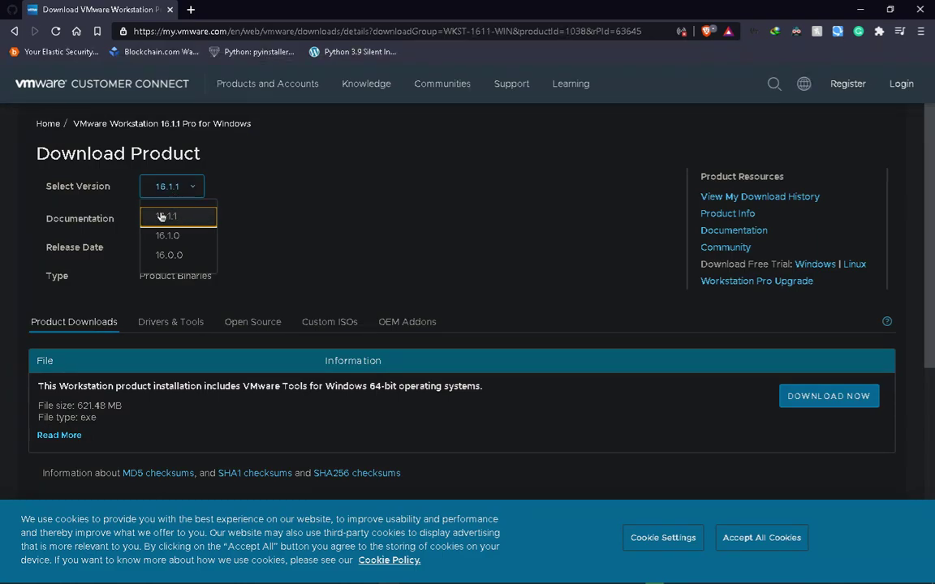
click(161, 216)
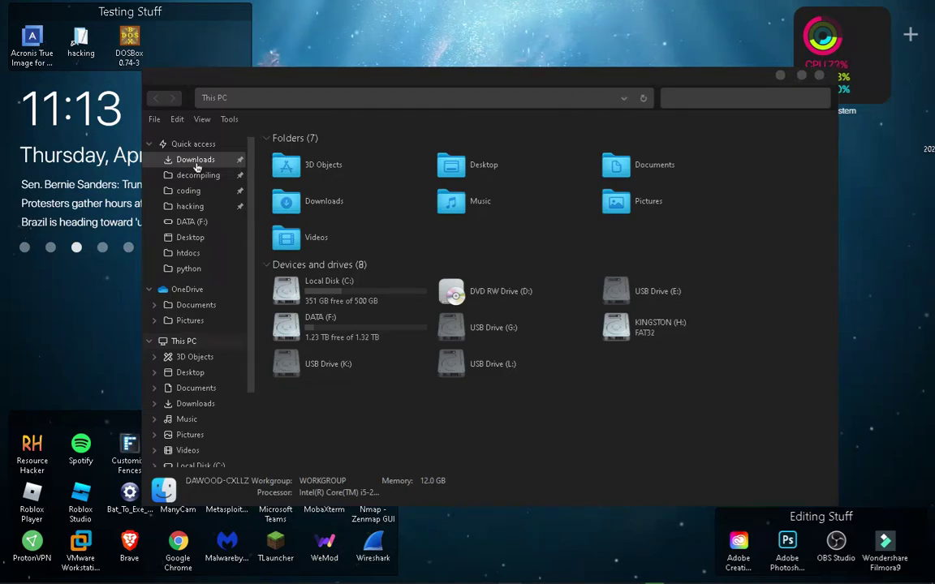
Show the Downloads folder (containing only Programs) in File Explorer and move the window aside
click(195, 162)
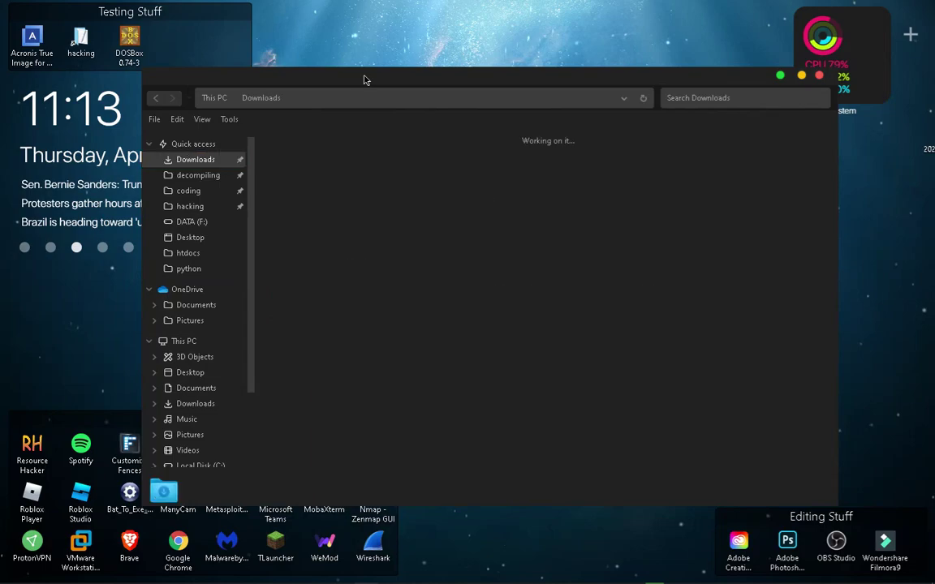
drag(366, 80, 319, 36)
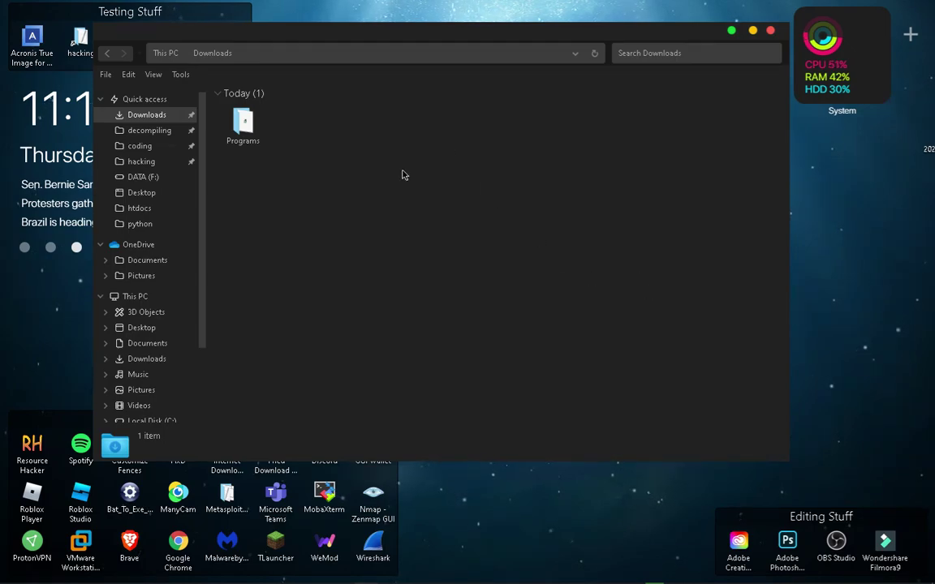
mouse_move(572, 37)
mouse_down()
mouse_move(625, 33)
mouse_move(580, 31)
mouse_up()
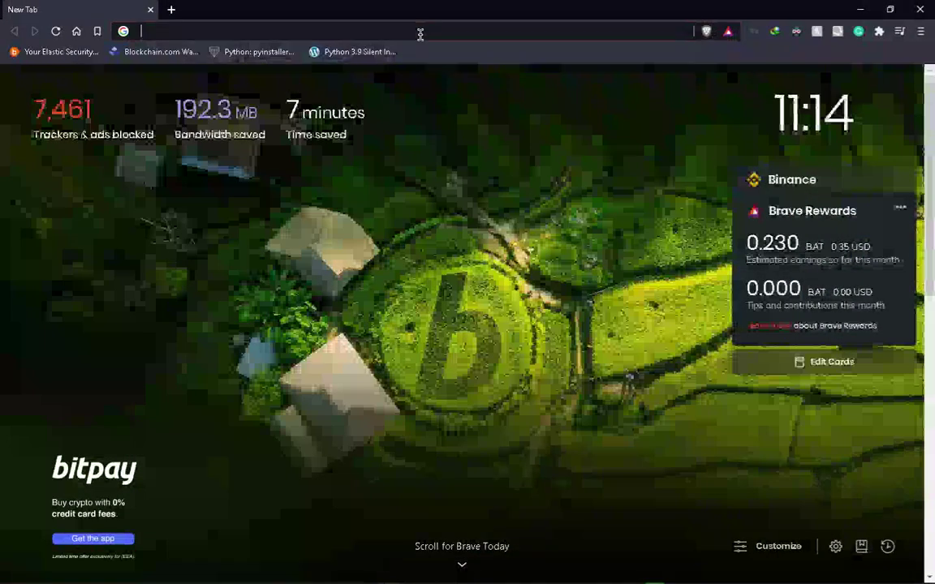
Go to kali.org and open the Kali Linux 2021.1 Downloads page
click(420, 34)
text(kali.org)
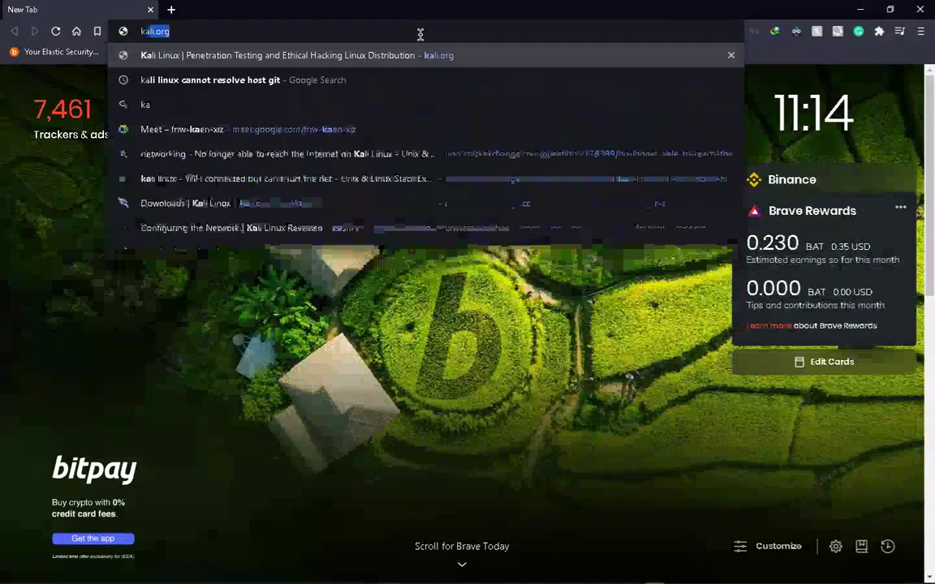
key(Return)
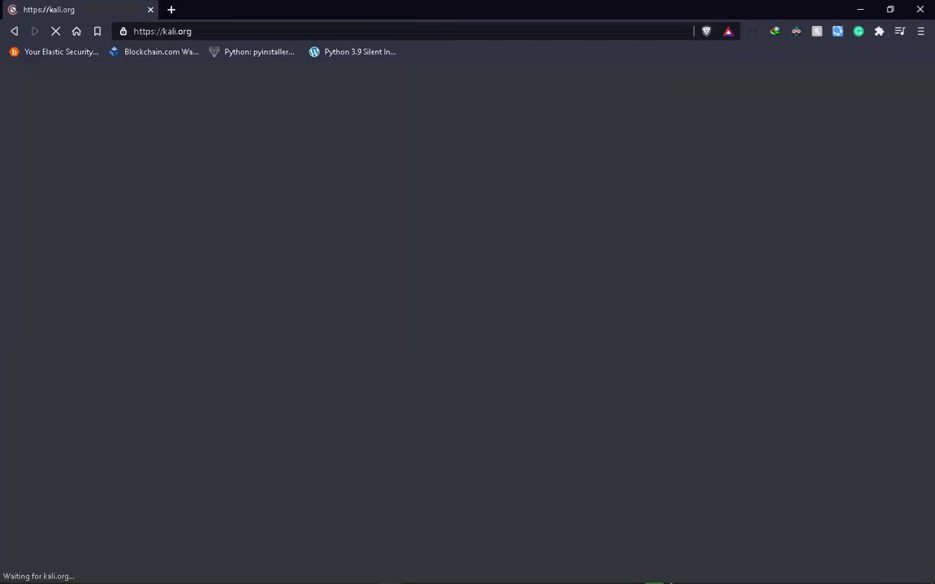
mouse_move(509, 578)
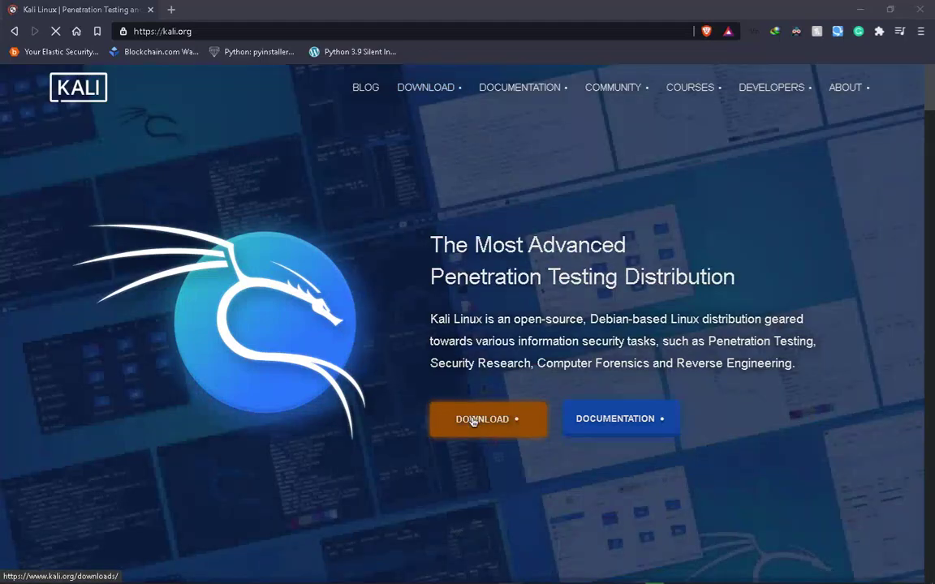
click(473, 421)
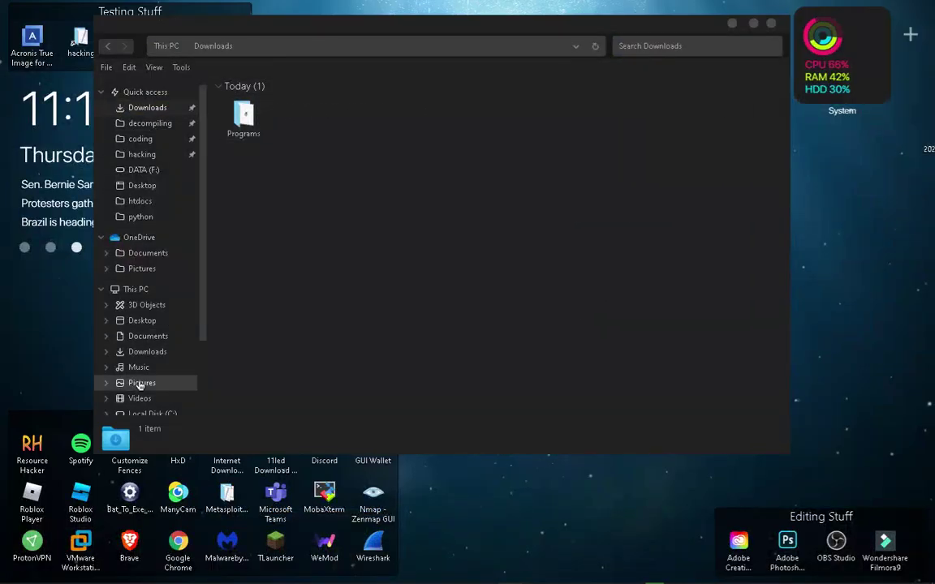
Locate kali-linux-2021.1-installer-amd64.iso in F:\iso, closing the stray MACOS_THEME window
scroll(147, 371, down, 3)
click(123, 341)
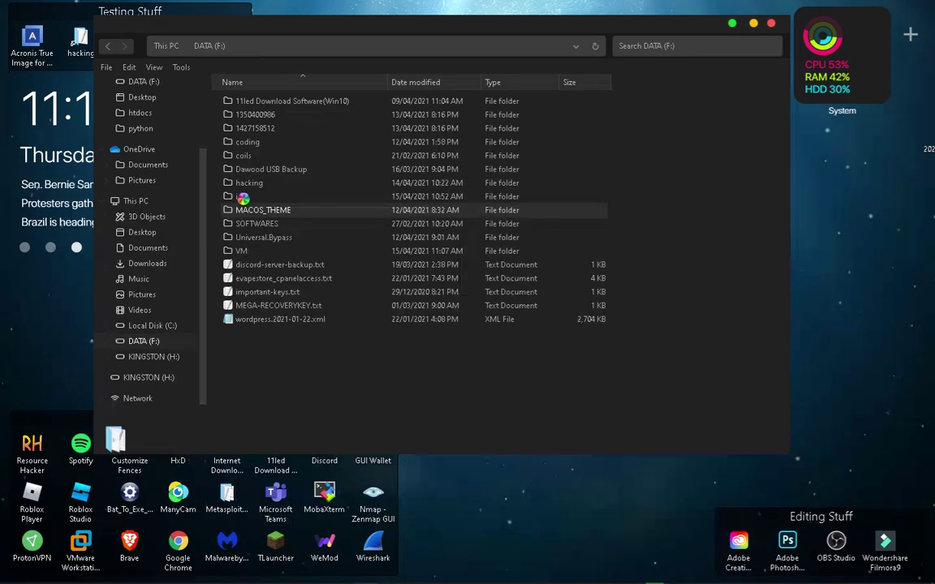
key(alt+Left)
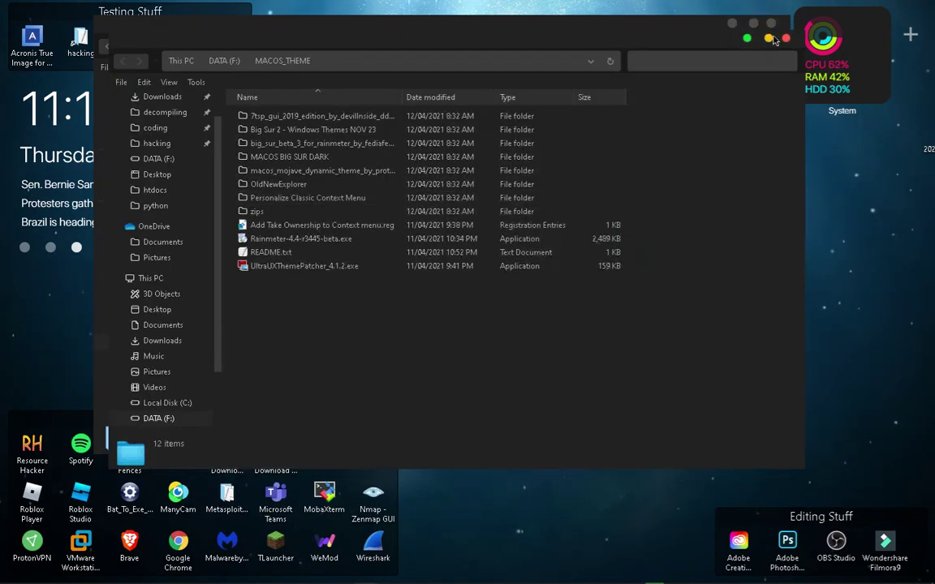
click(786, 40)
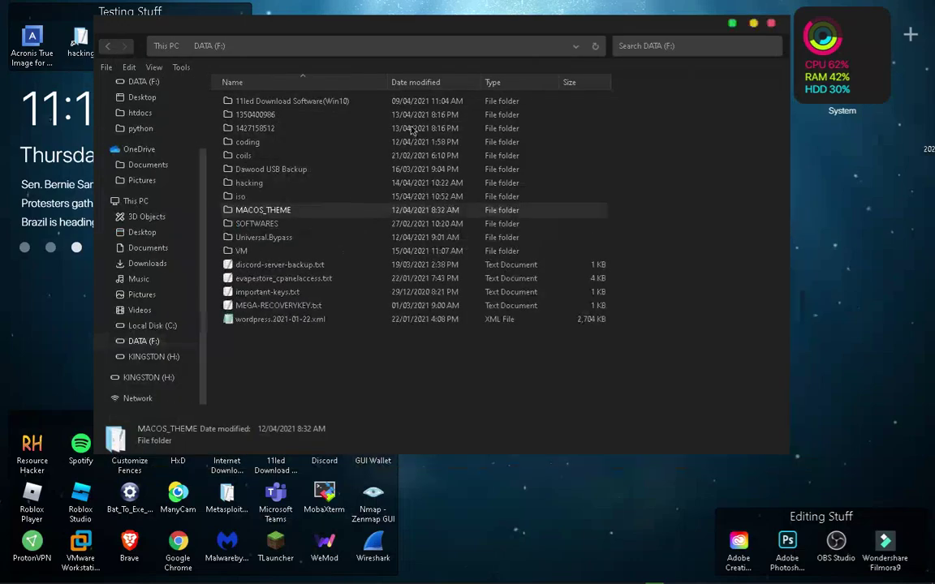
double_click(283, 197)
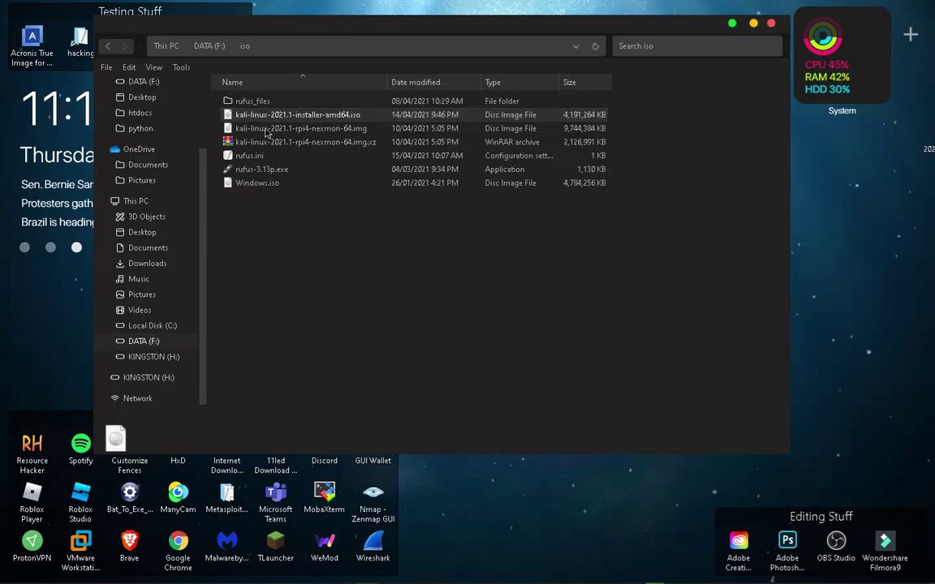
click(241, 116)
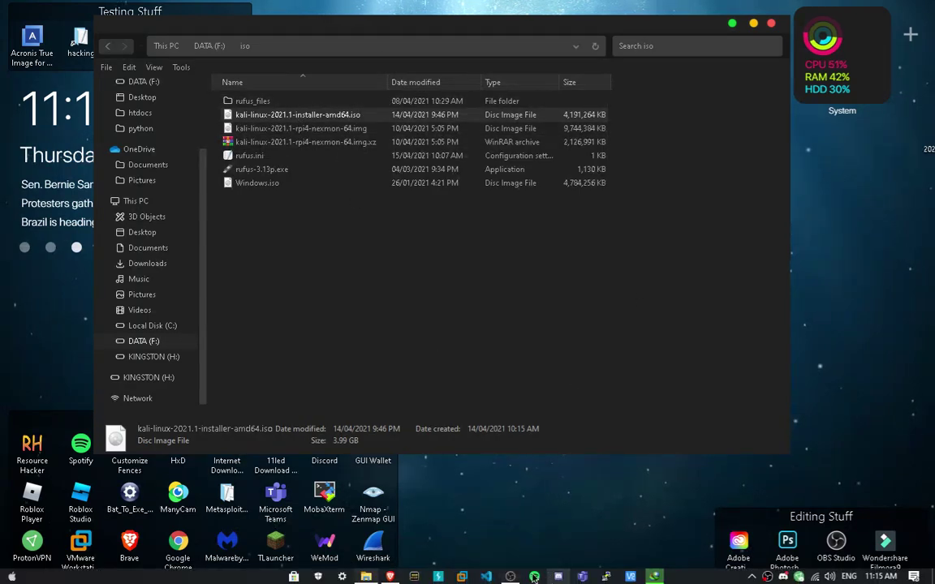
click(487, 528)
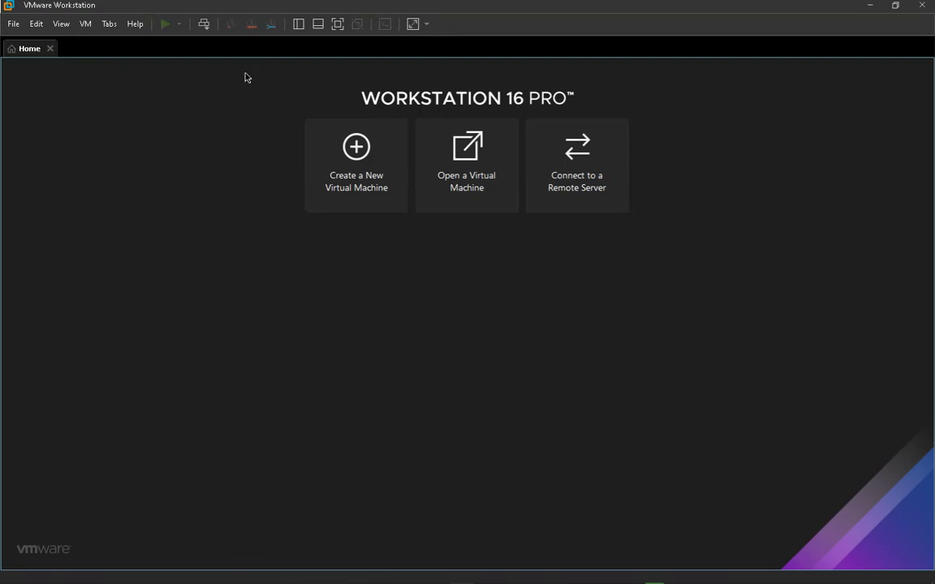
Start a typical new virtual machine with the operating system to be installed later
click(13, 23)
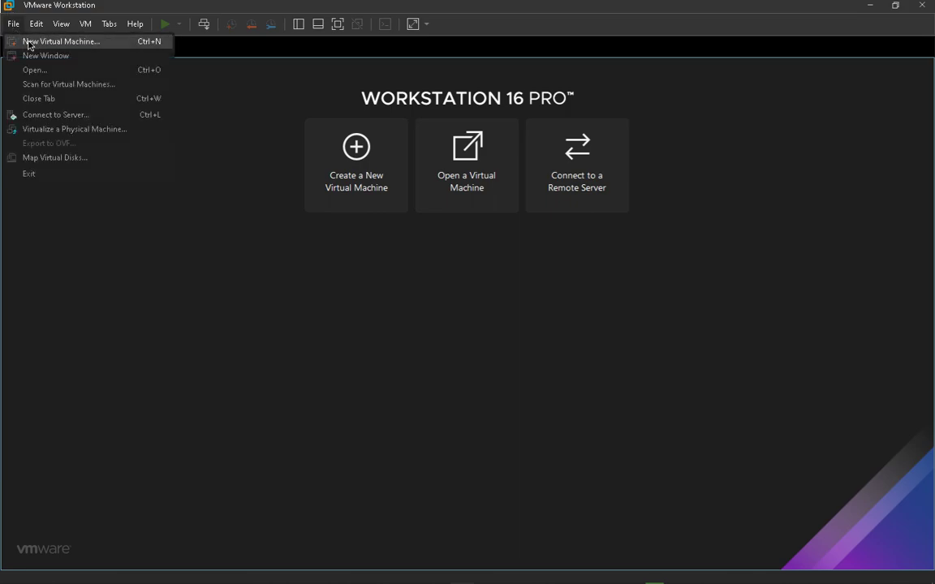
click(29, 42)
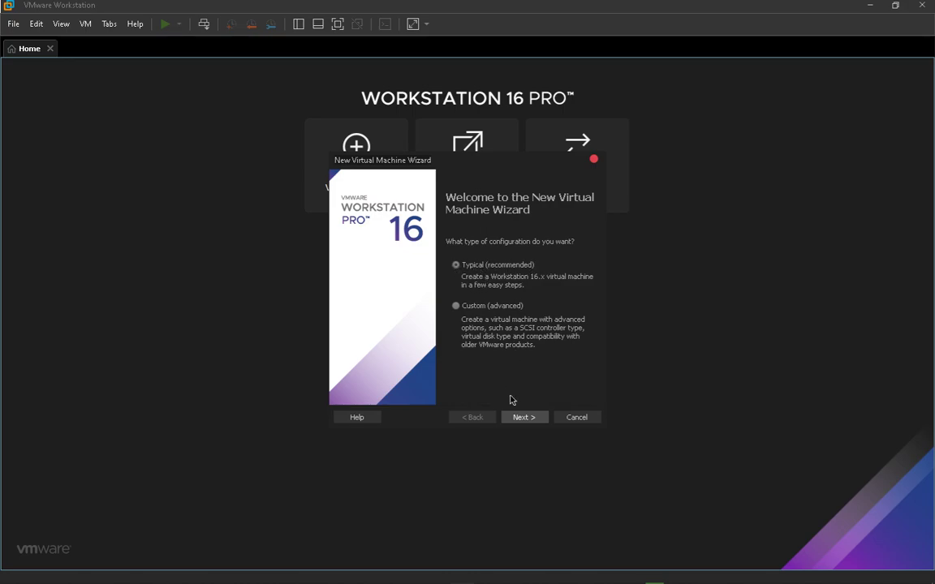
click(521, 418)
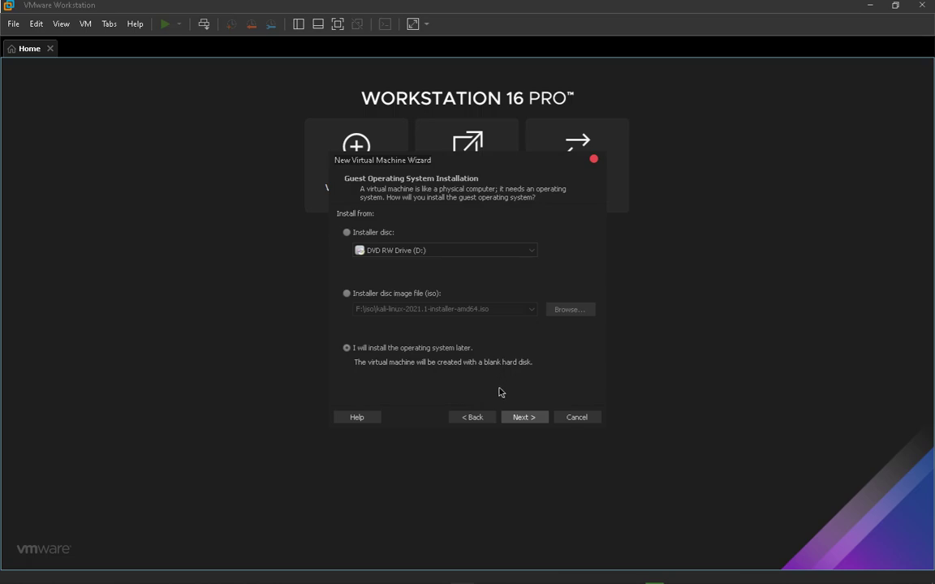
click(512, 419)
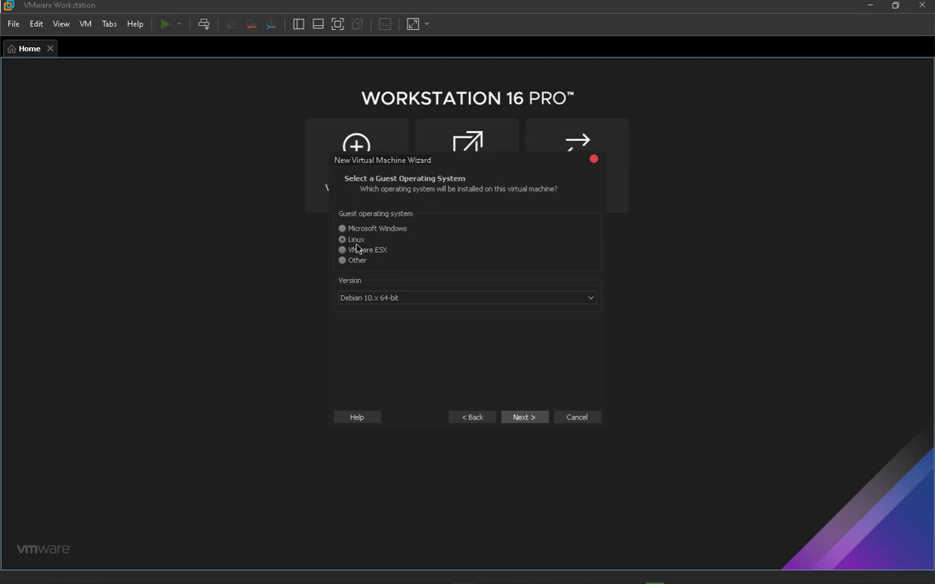
Choose Linux, Debian 10.x 64-bit as the guest operating system
click(408, 300)
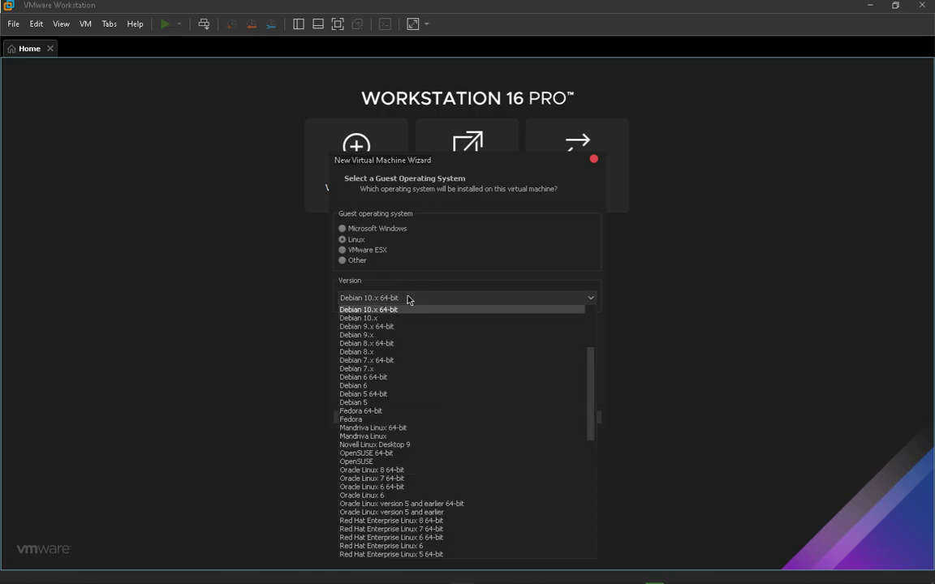
scroll(409, 317, up, 3)
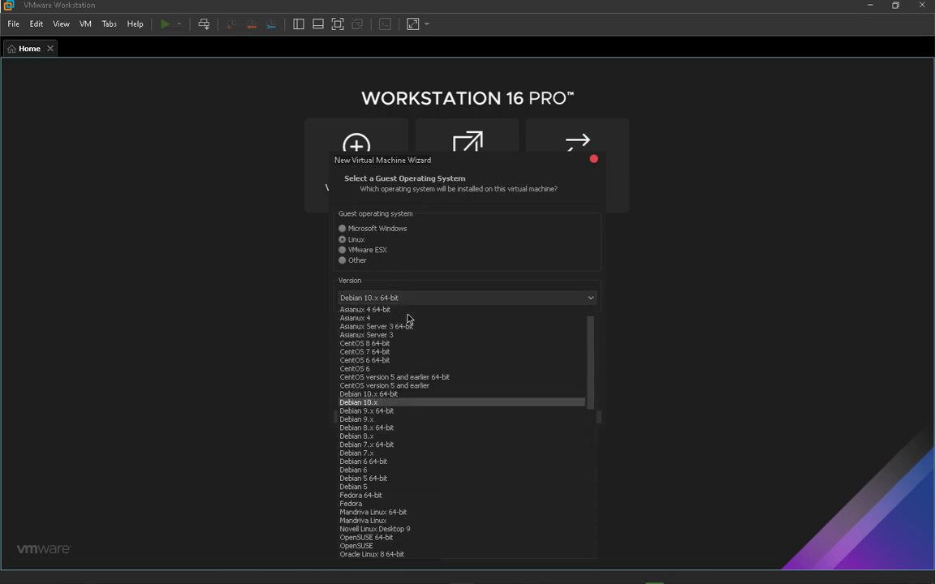
click(380, 396)
click(526, 418)
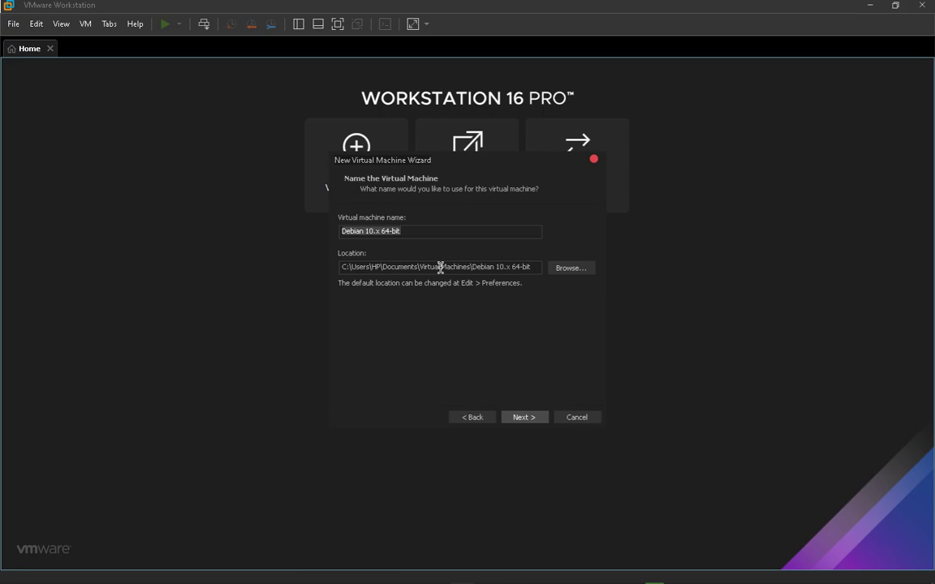
Name the virtual machine kali and pick the VM folder on DATA (F:) as location
text(kali)
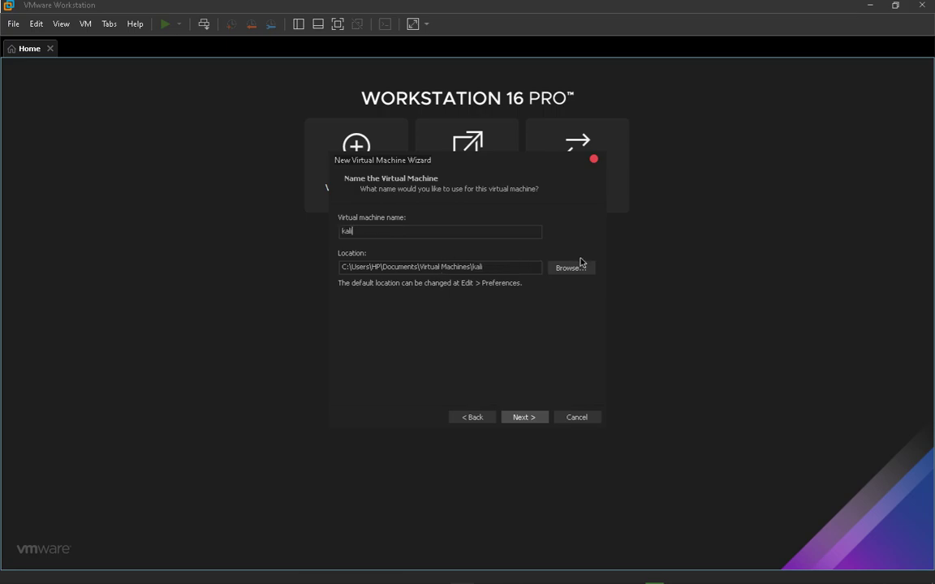
click(584, 267)
scroll(438, 277, down, 5)
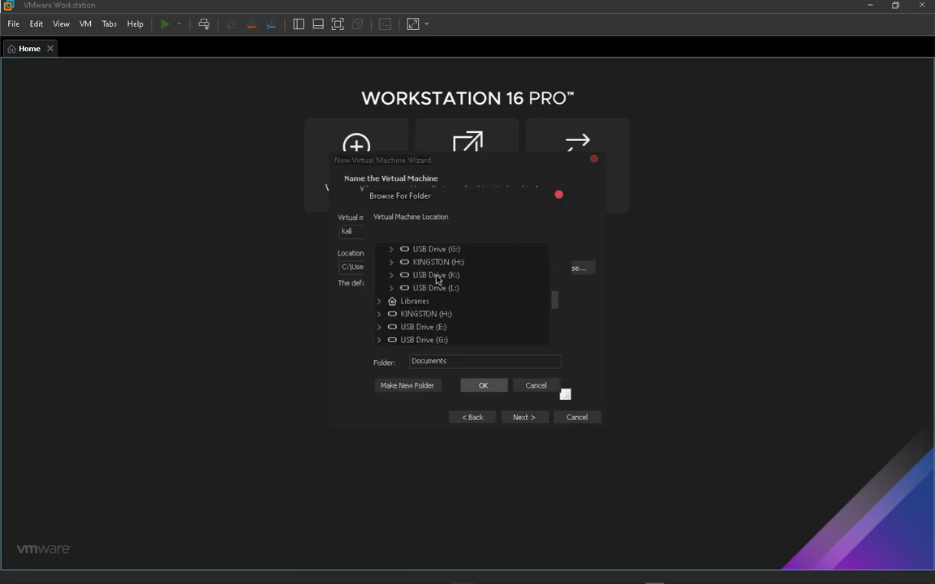
scroll(425, 284, down, 2)
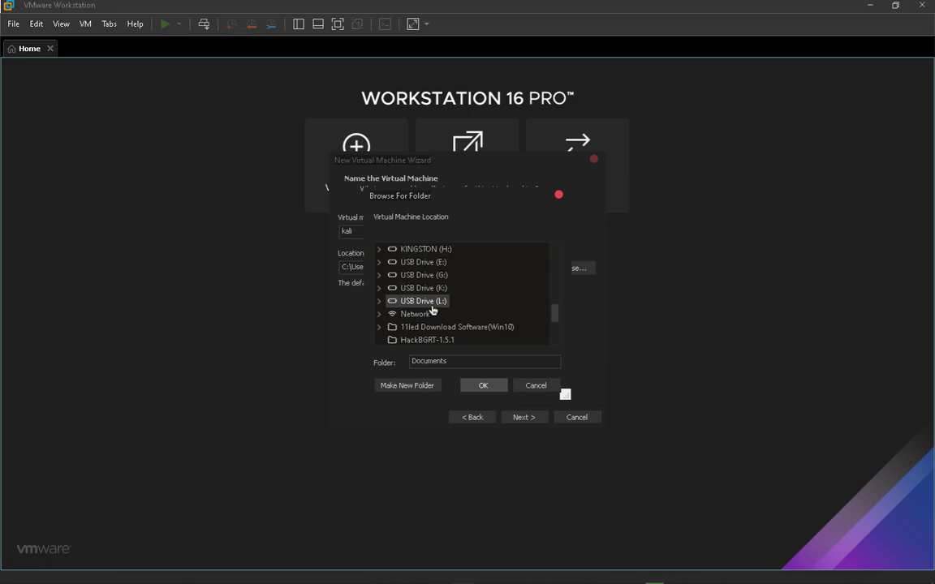
scroll(432, 310, up, 2)
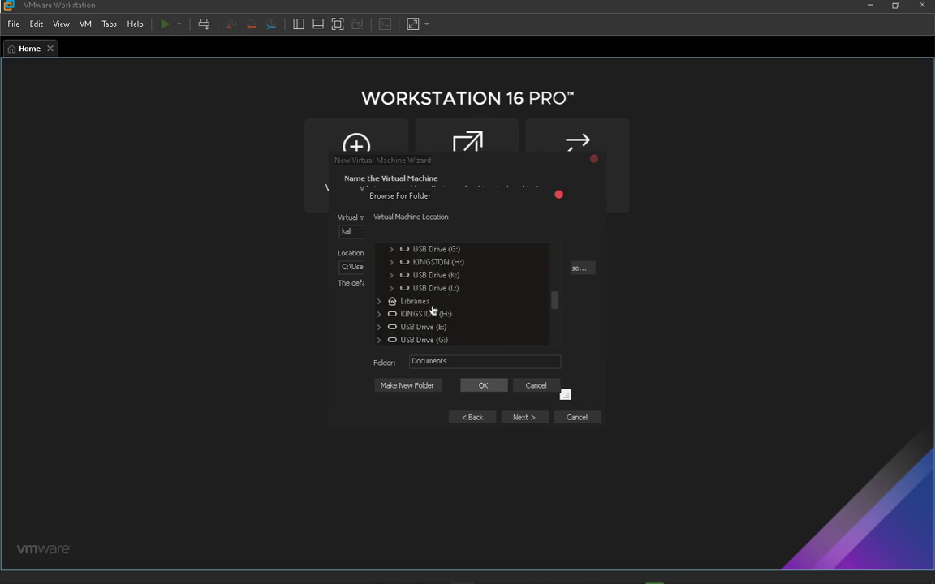
scroll(433, 310, up, 2)
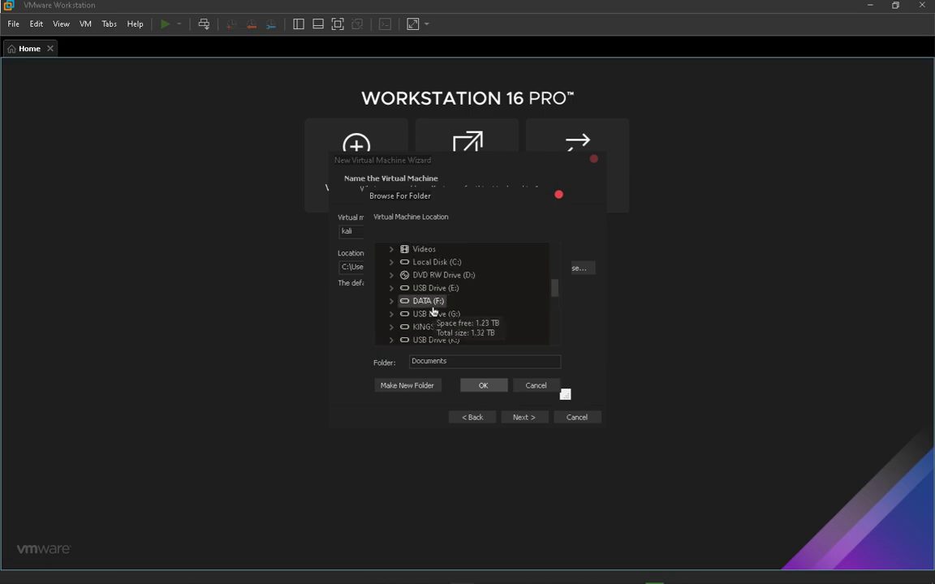
click(392, 301)
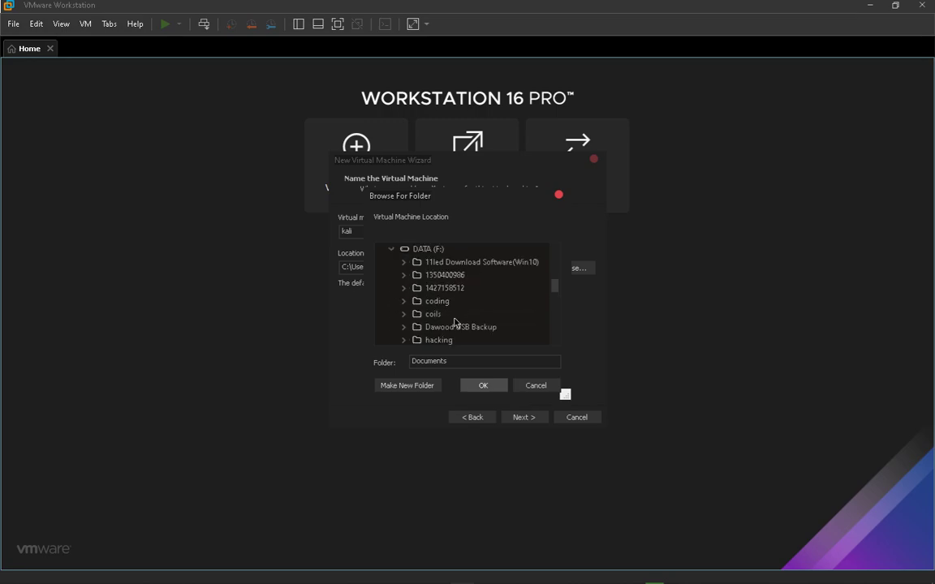
scroll(456, 321, down, 2)
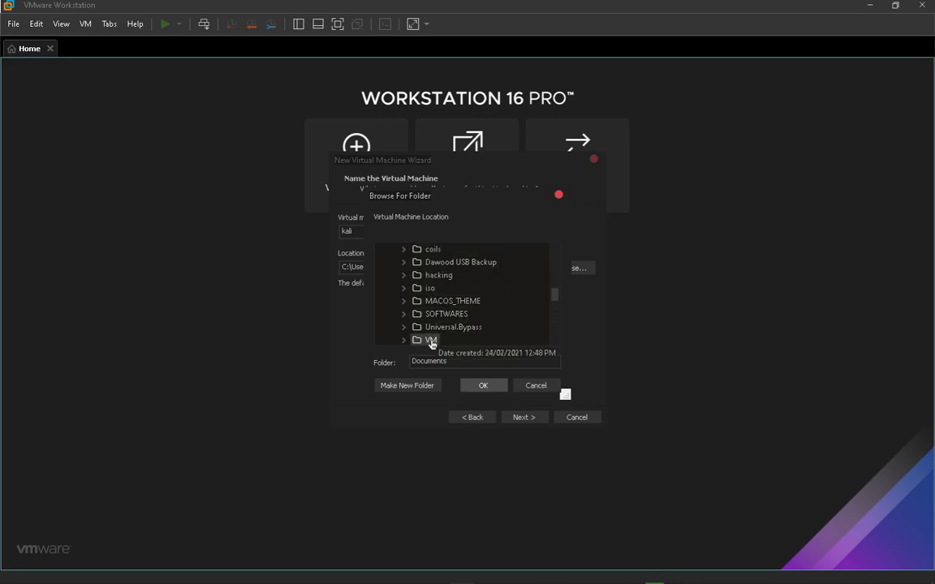
click(431, 340)
click(483, 385)
Append \kali to the location path, making it F:\VM\kali
click(429, 270)
text(\k)
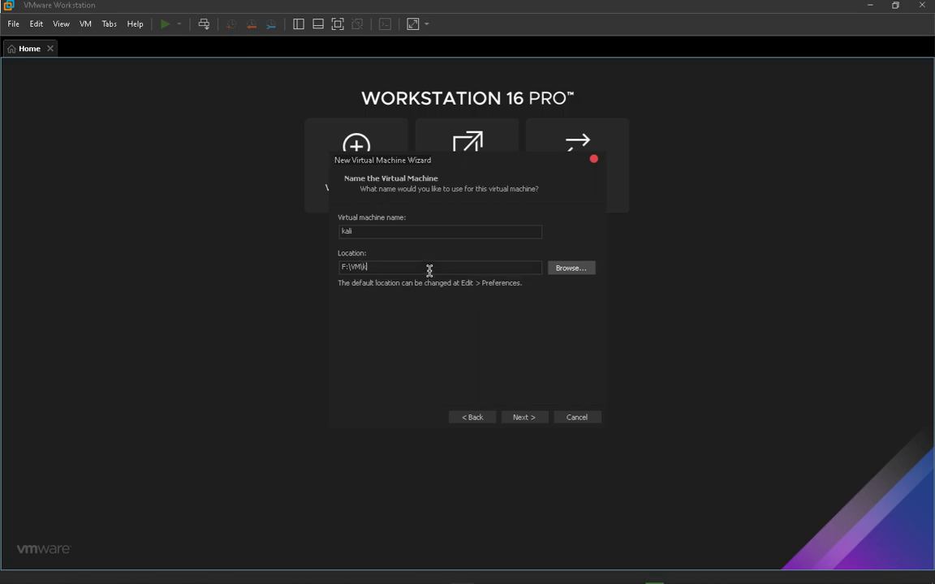
text(ali)
drag(367, 267, 420, 267)
Set the maximum disk size to 70 GB and continue to the Ready to Create summary
click(424, 268)
click(523, 418)
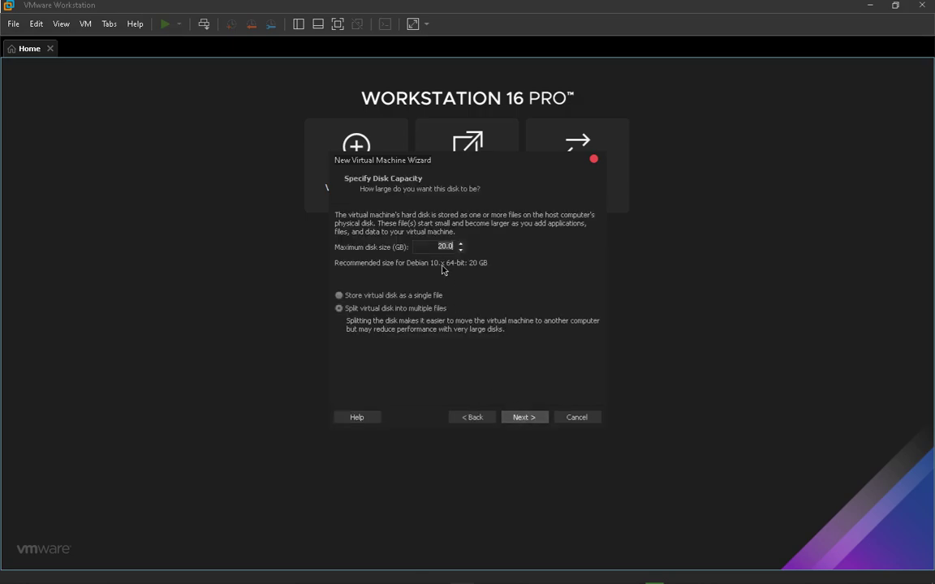
text(75)
key(BackSpace)
text(0)
click(523, 416)
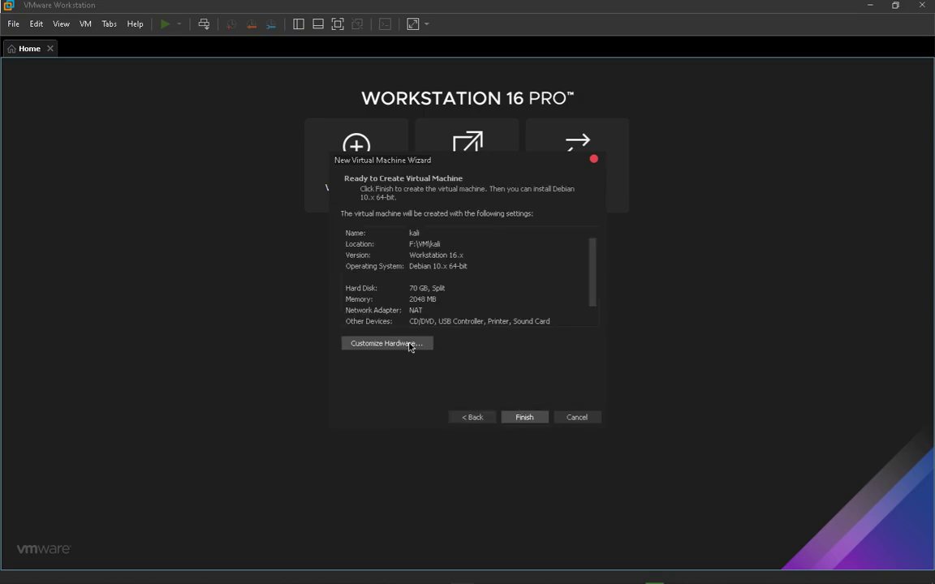
In Customize Hardware, raise memory to 3.7 GB (3824 MB) and set 2 cores per processor
click(410, 344)
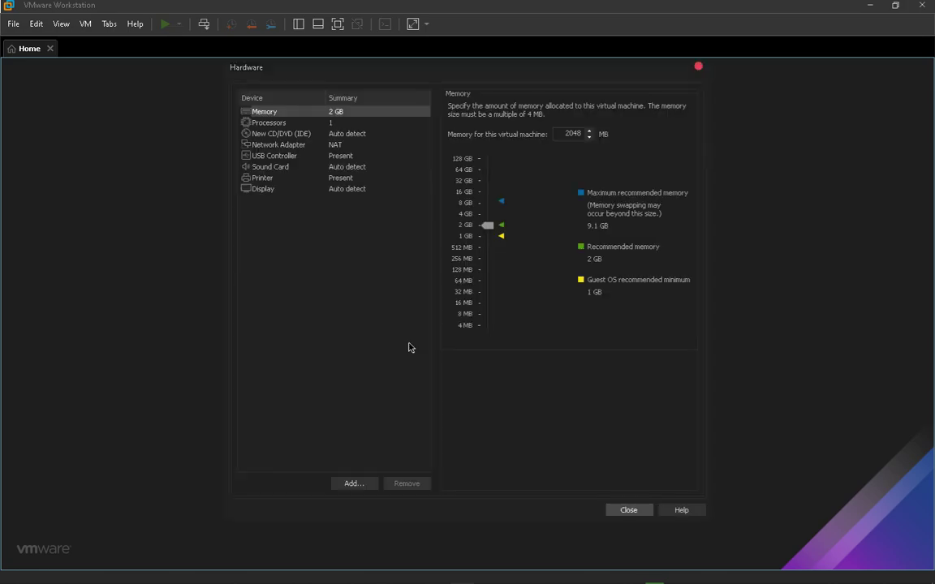
drag(489, 230, 507, 216)
click(344, 124)
click(598, 124)
click(573, 135)
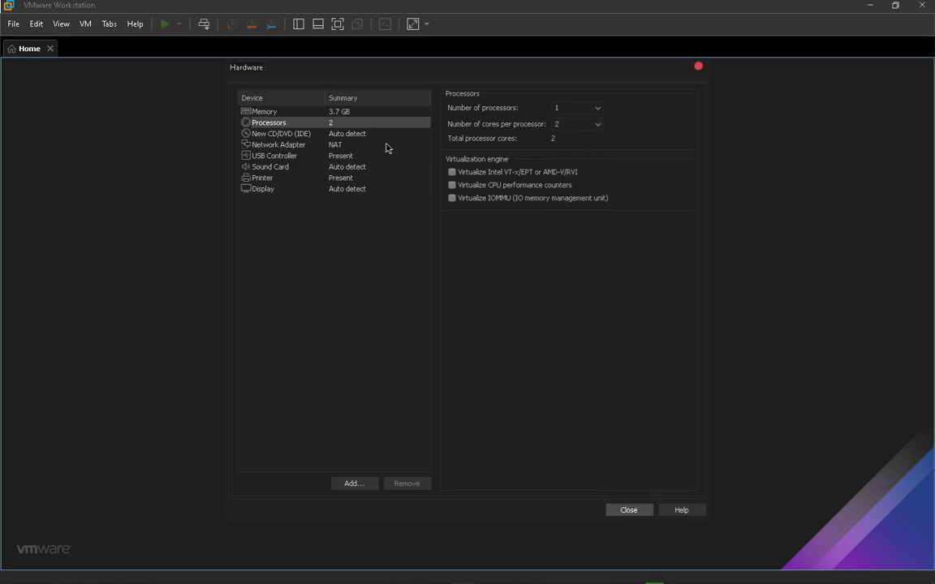
click(342, 135)
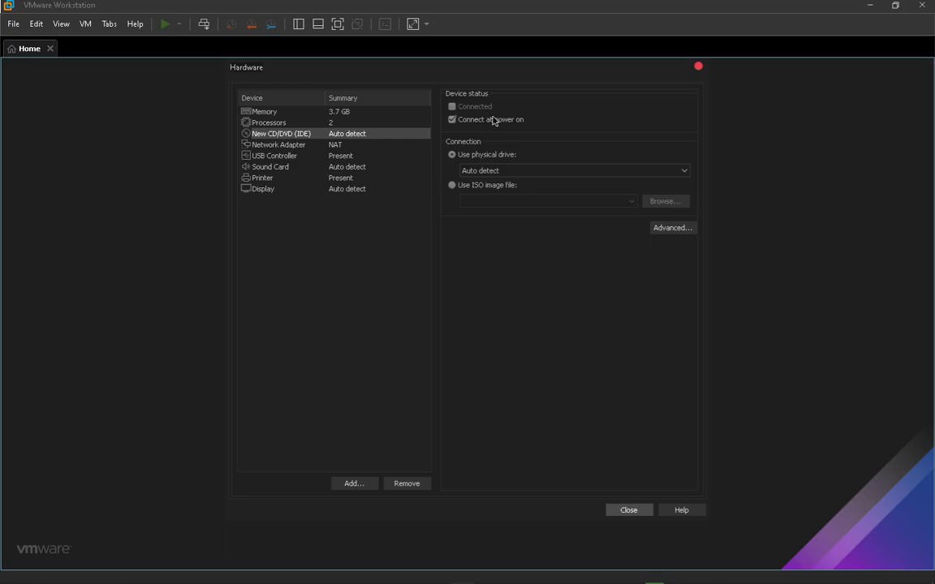
Point the CD/DVD drive at the ISO image F:\iso\kali-linux-2021.1-installer-amd64.iso
click(487, 188)
click(665, 201)
click(458, 164)
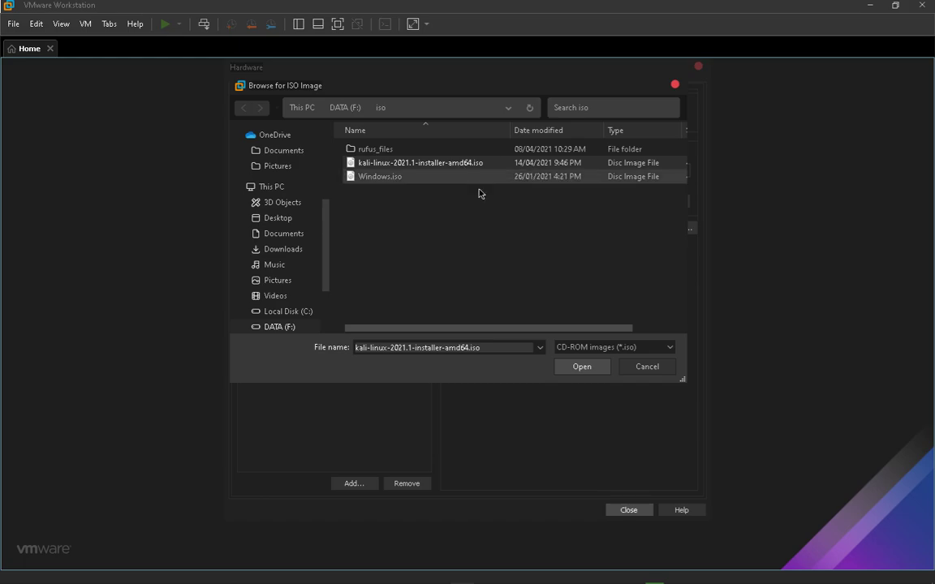
click(581, 367)
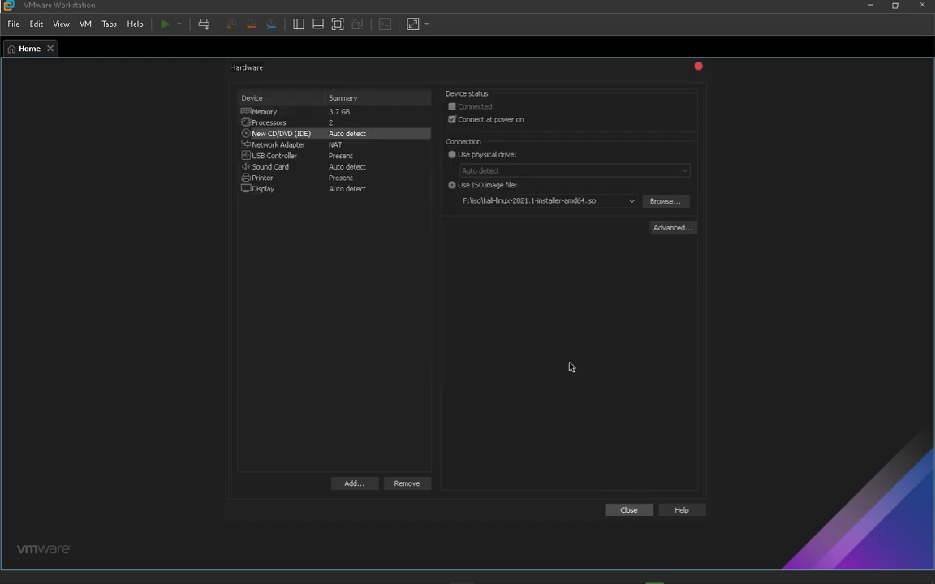
Finish the New Virtual Machine wizard and power on the kali virtual machine
click(630, 510)
click(525, 418)
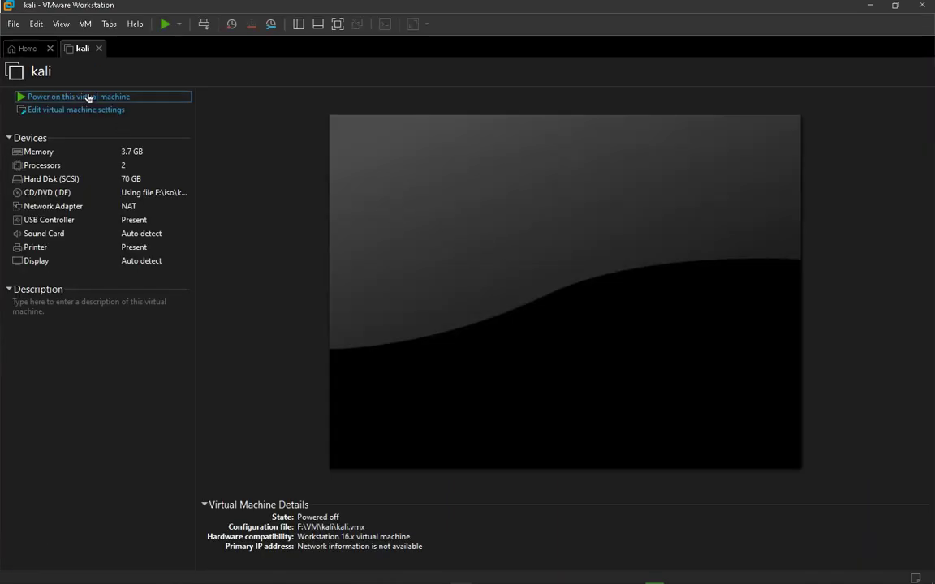
click(87, 97)
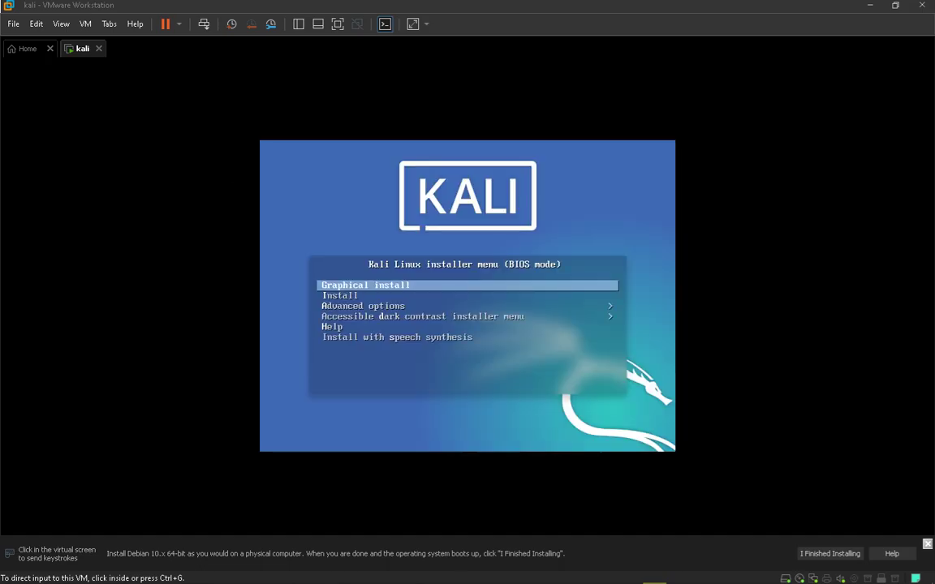
Leave Graphical install selected in the Kali installer boot menu
click(691, 230)
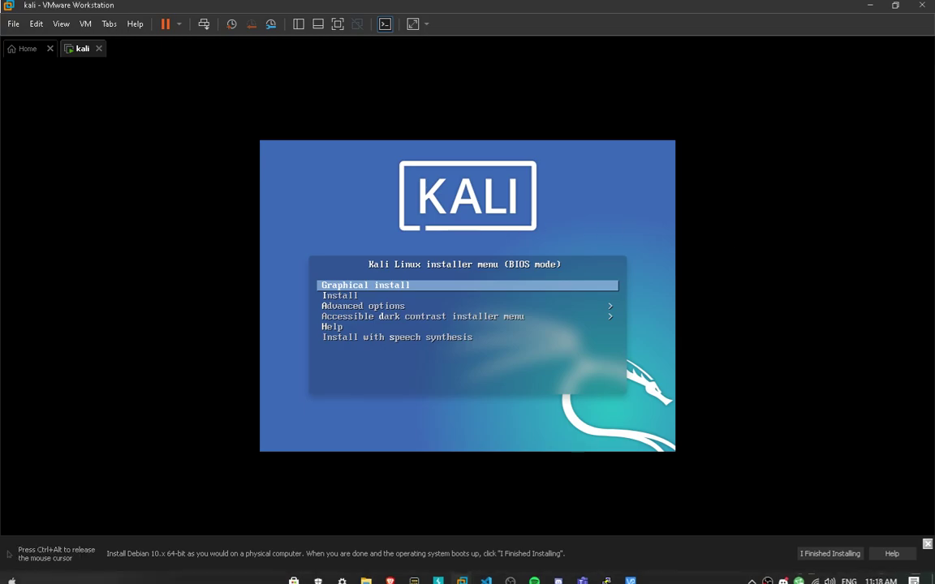
key(Down)
key(Up)
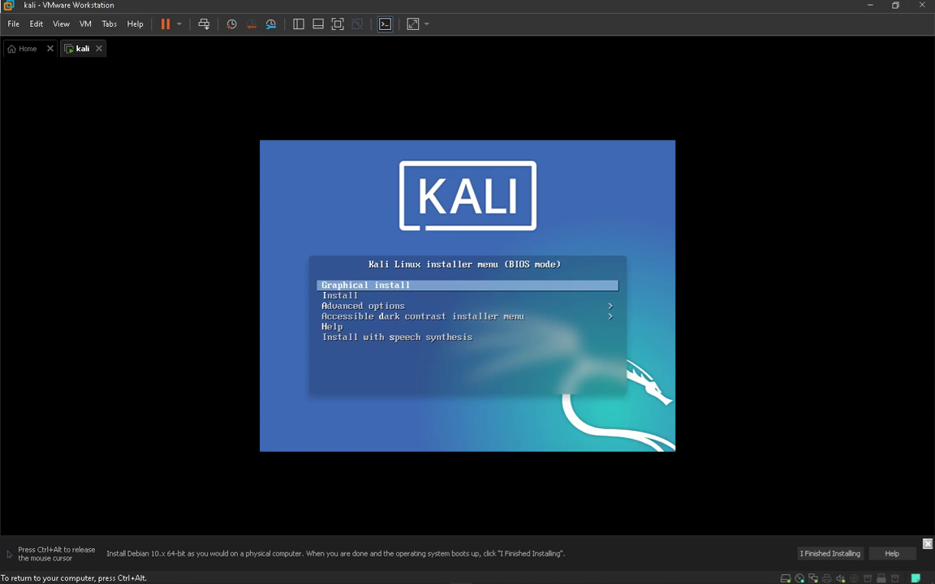
key(ctrl+alt)
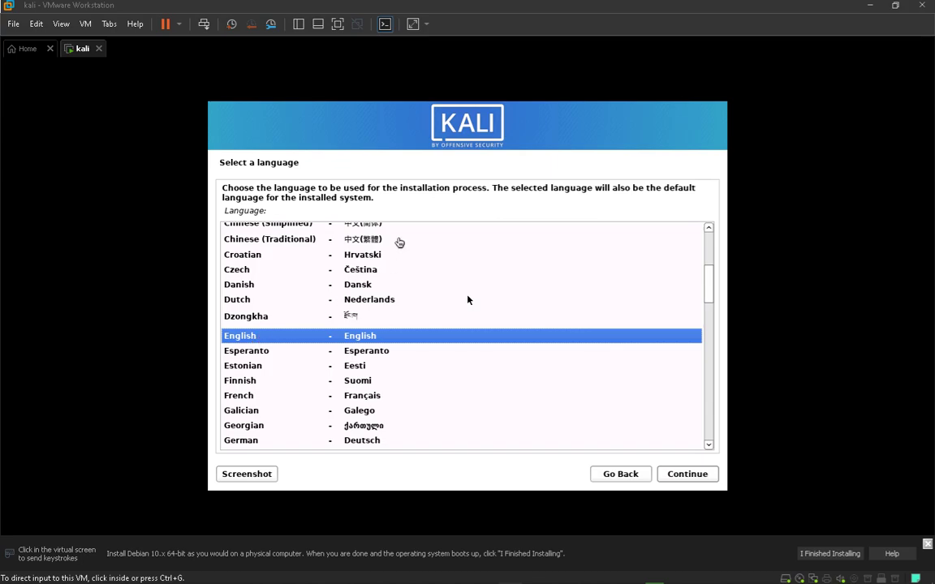
Choose English as the language, United Kingdom as the location and the British English keymap
click(467, 300)
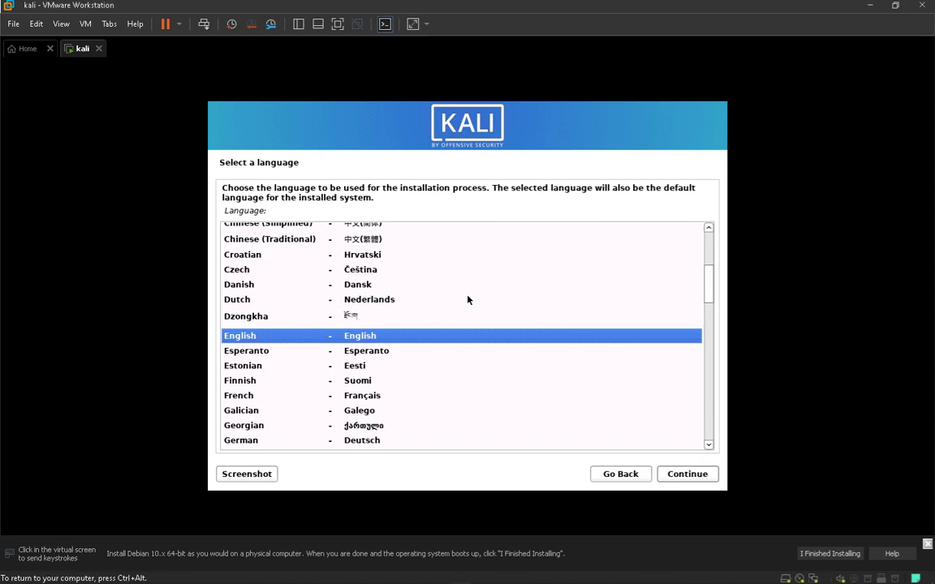
double_click(251, 334)
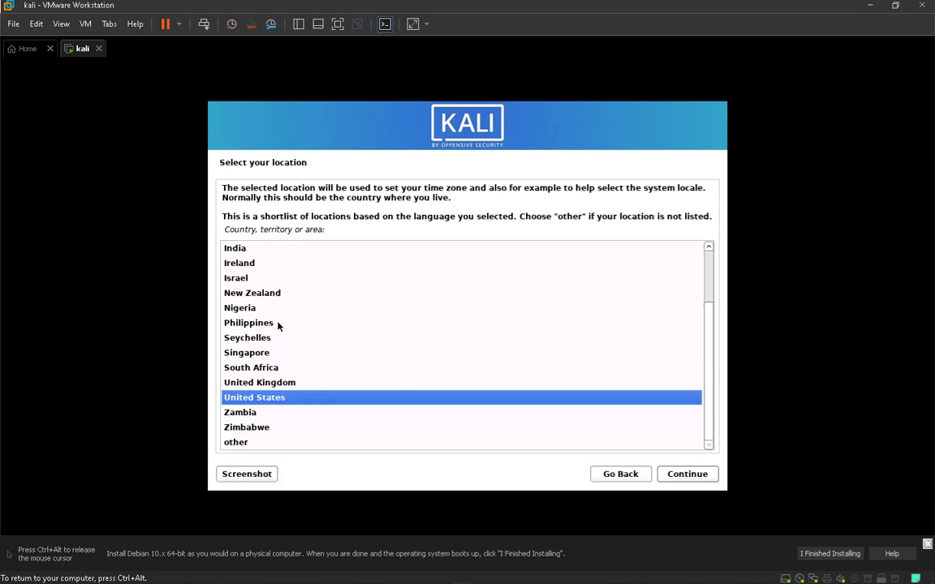
double_click(252, 383)
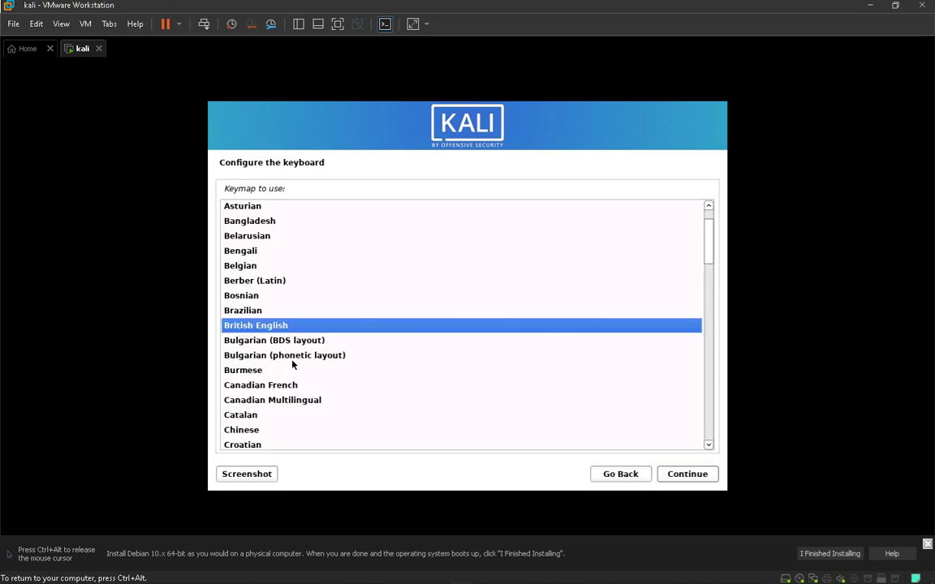
scroll(263, 221, up, 1)
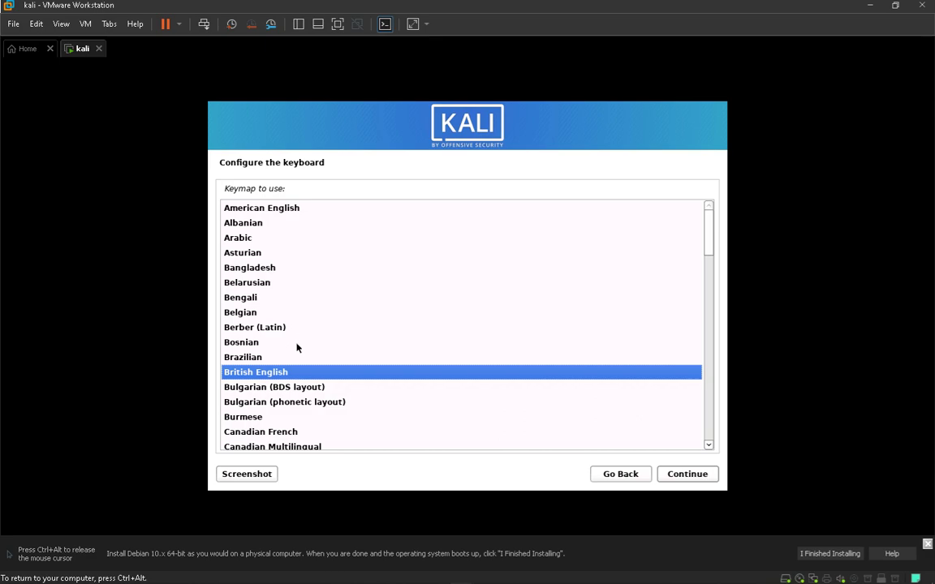
key(Return)
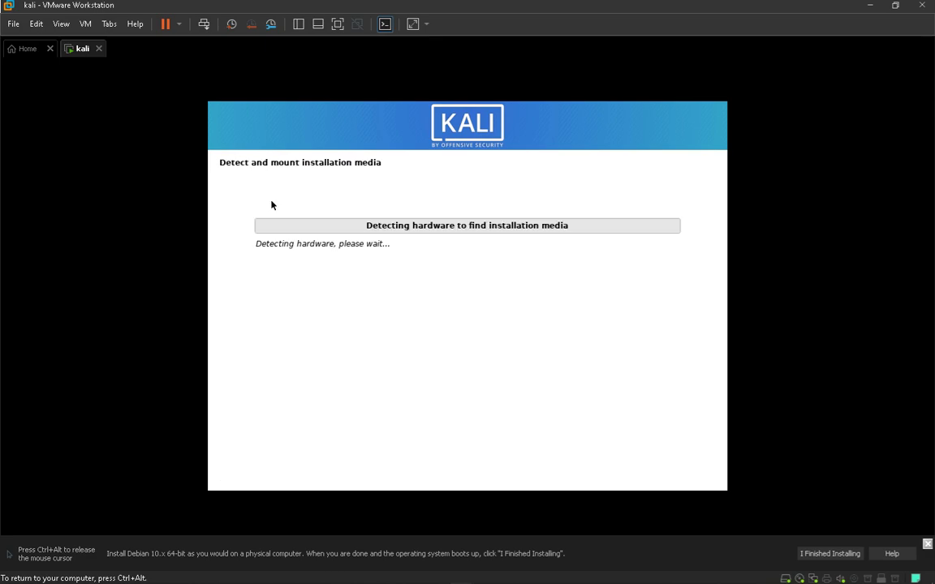
Keep kali as the hostname and leave the domain name blank
key(ctrl+alt)
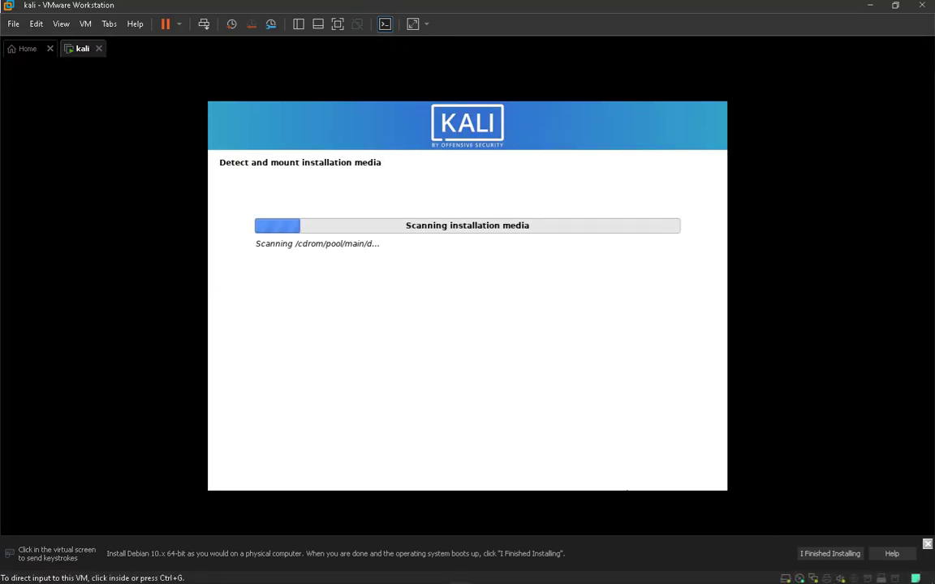
click(434, 257)
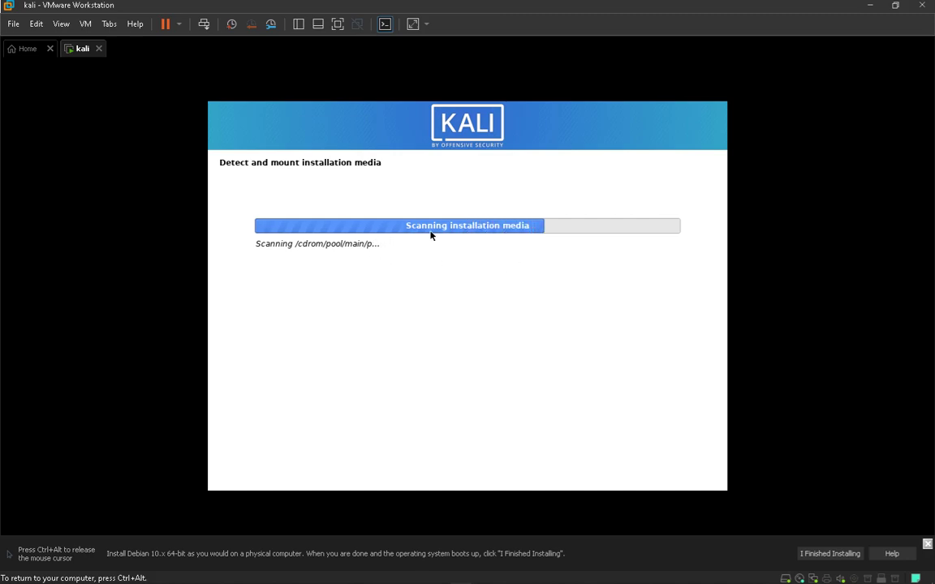
key(ctrl+alt)
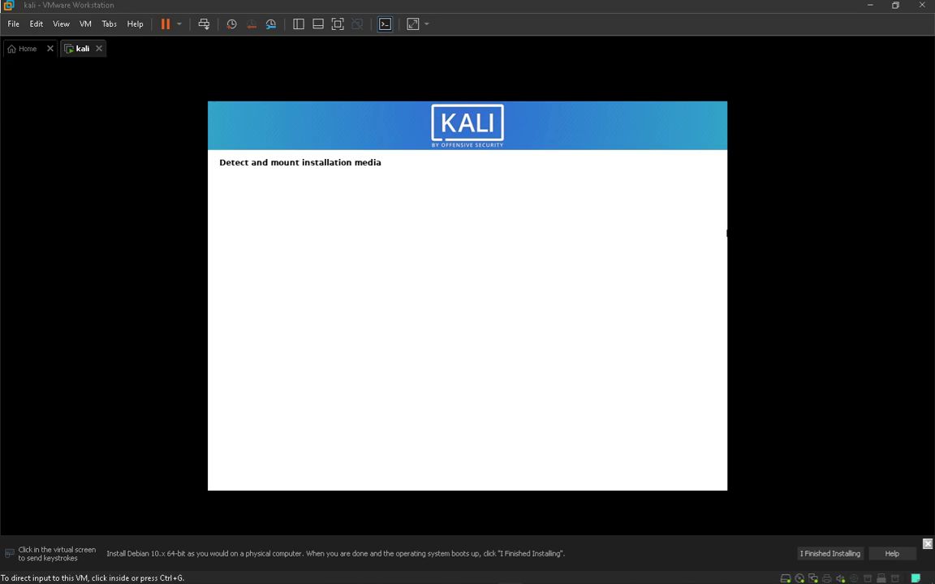
click(282, 259)
click(314, 259)
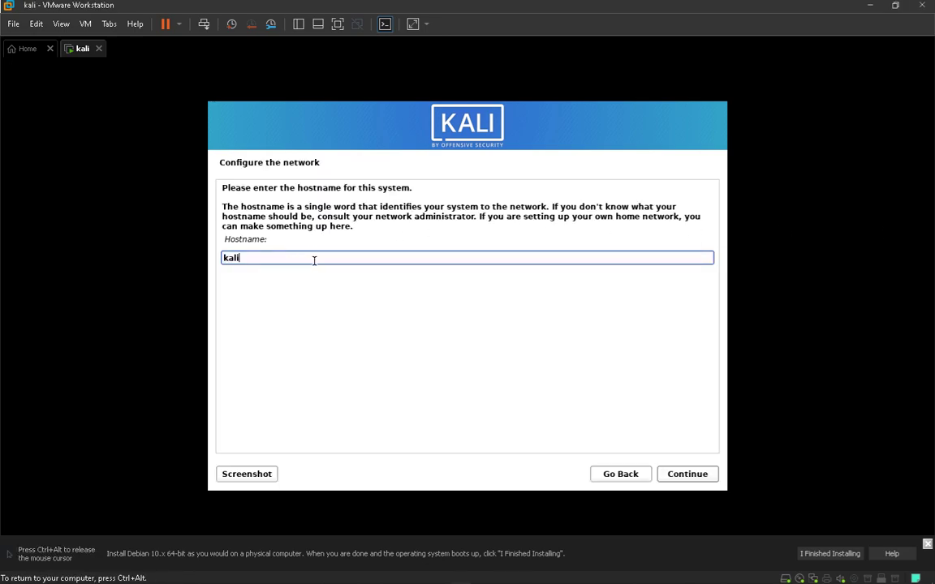
click(684, 477)
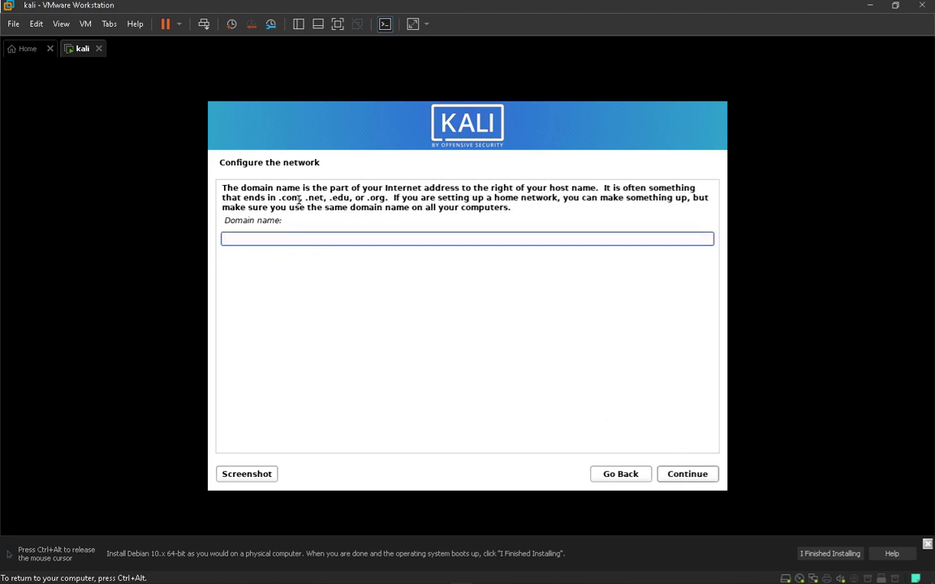
click(688, 474)
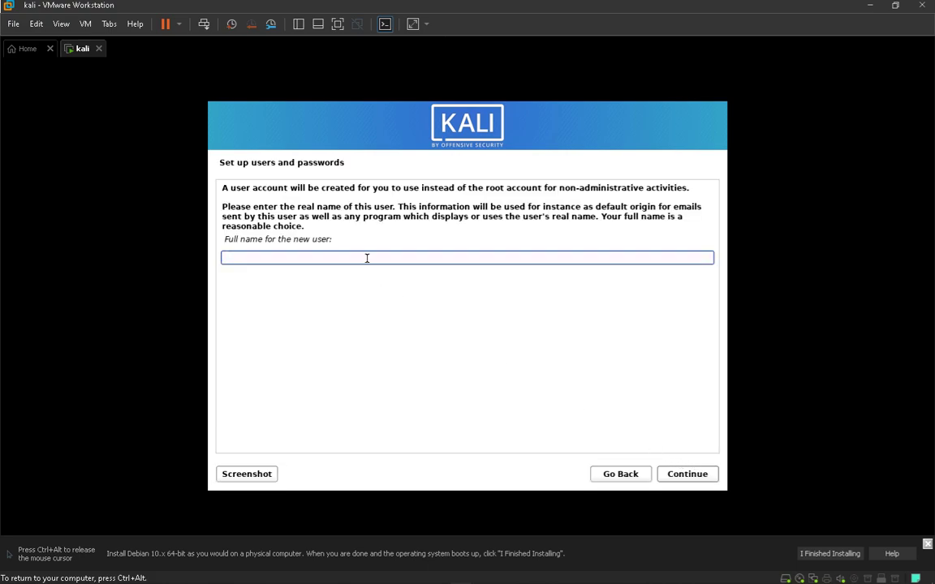
Enter the user's full name, accept the suggested username, and set a confirmed password
text(cxllz)
key(Return)
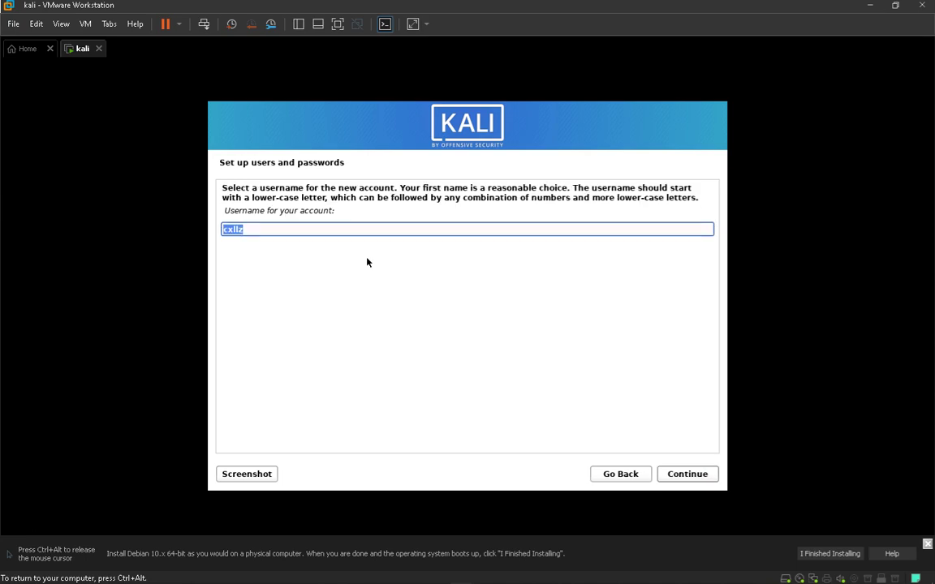
key(Return)
text(********)
key(Tab)
key(Tab)
text(********)
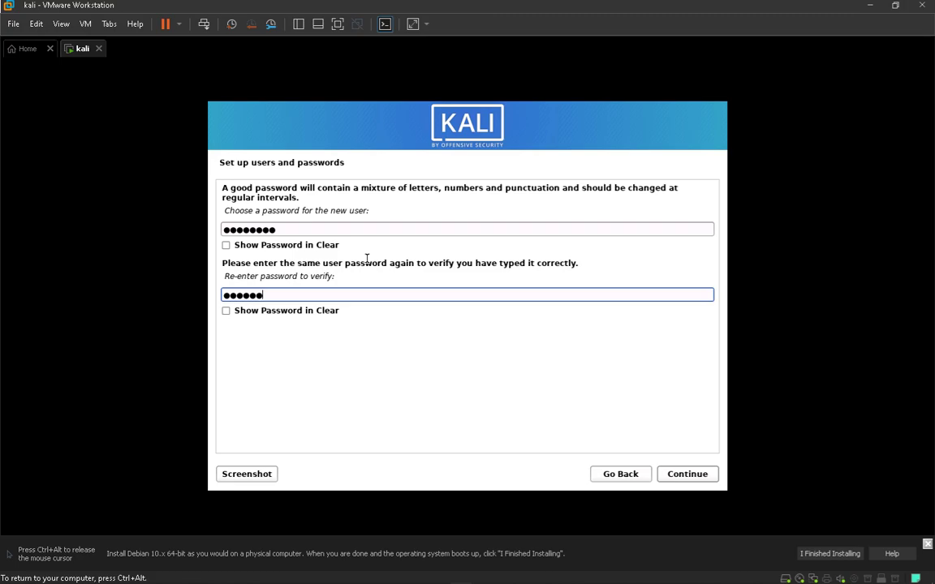
click(695, 481)
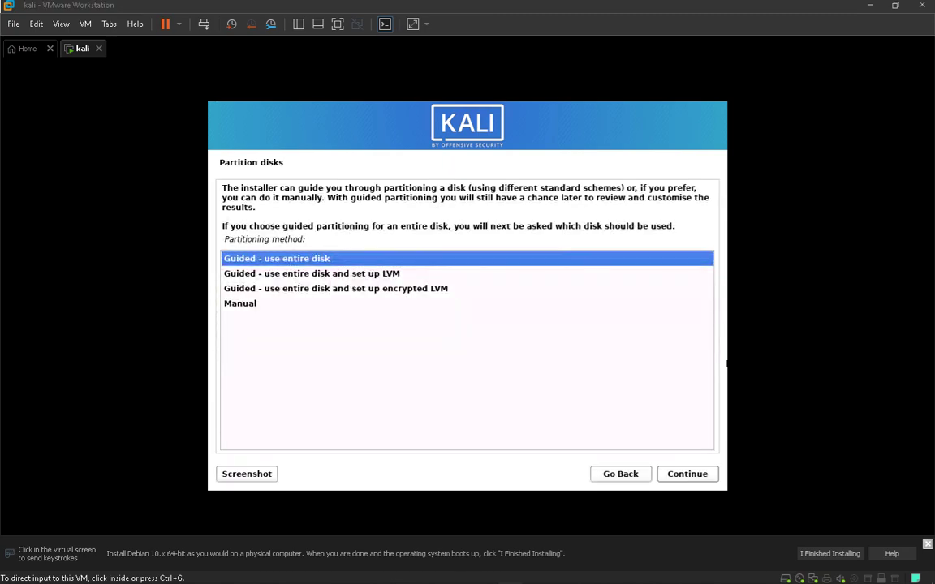
Use guided partitioning on the 75.2 GB disk with all files in one partition, writing the changes
click(536, 334)
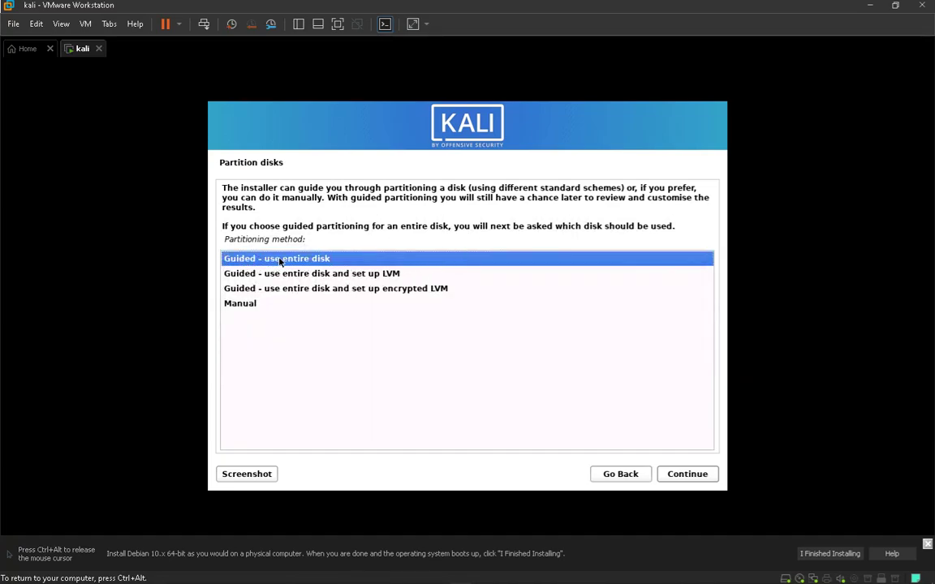
click(672, 475)
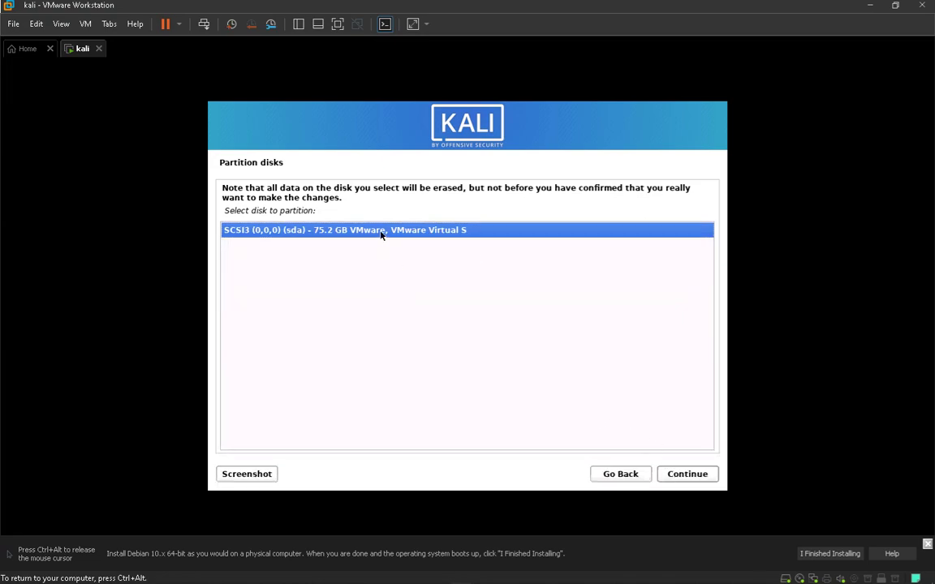
click(680, 474)
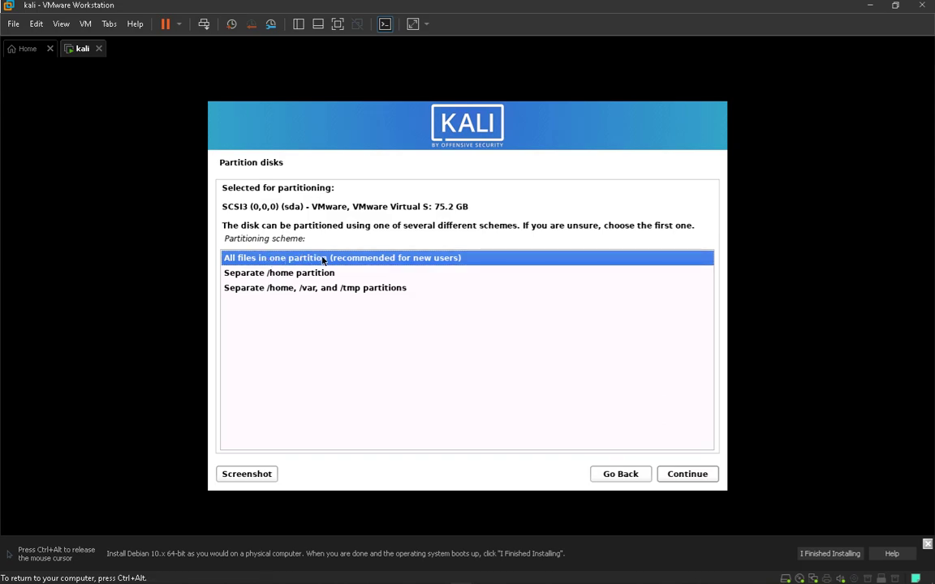
click(669, 477)
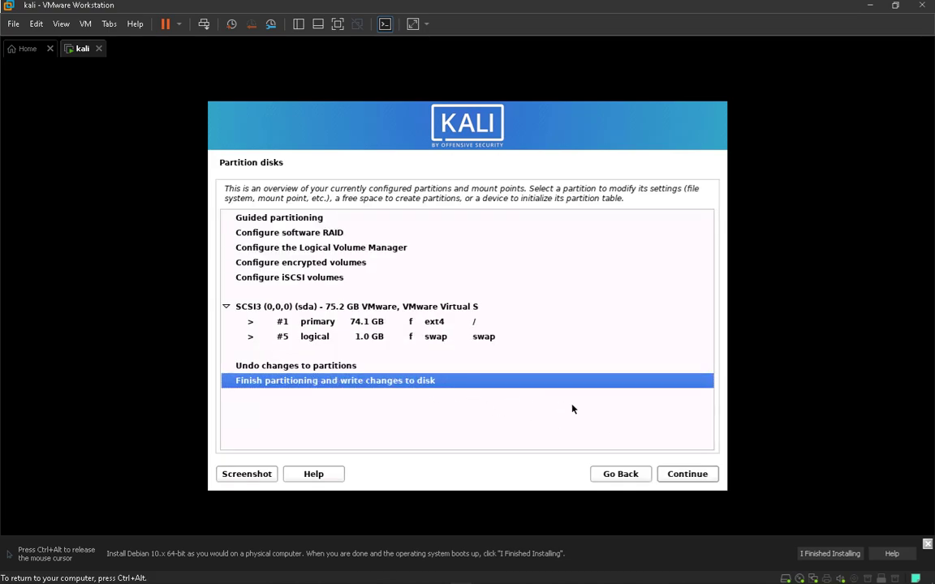
click(690, 476)
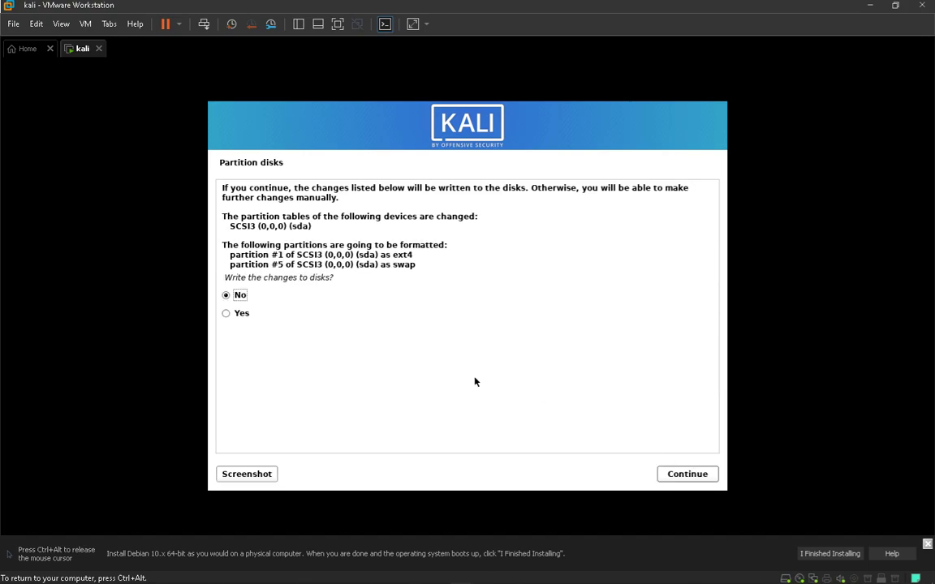
click(242, 314)
click(716, 479)
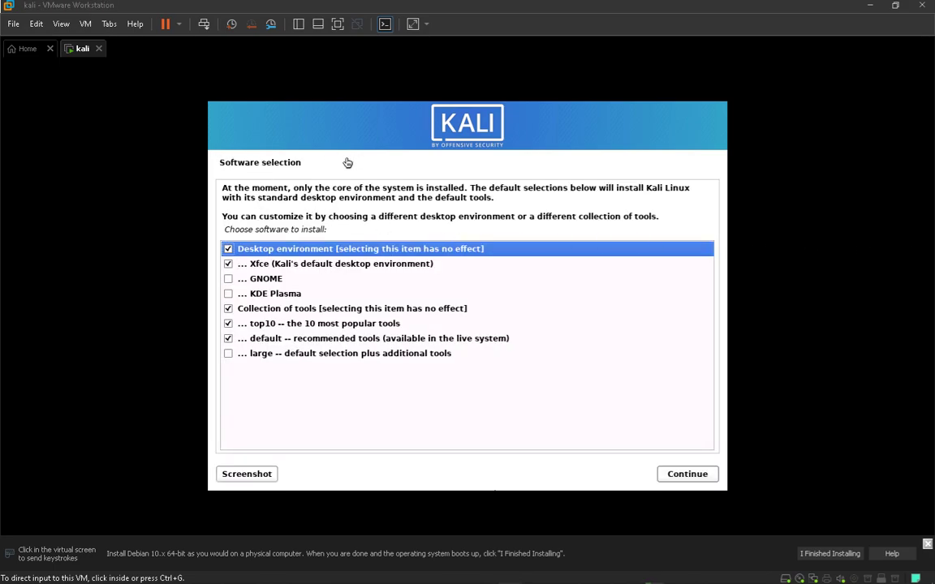
Accept the default Xfce desktop and tools software selection
click(376, 183)
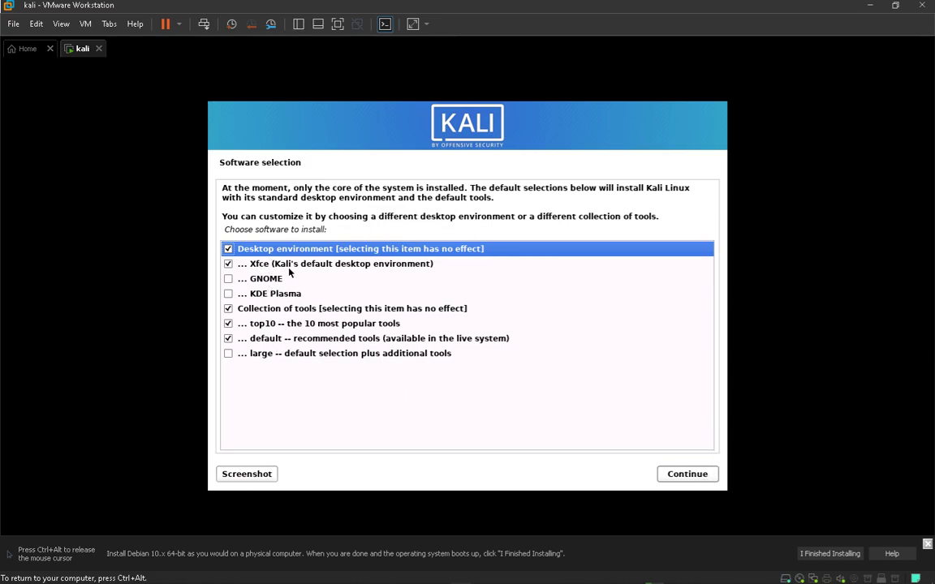
click(677, 479)
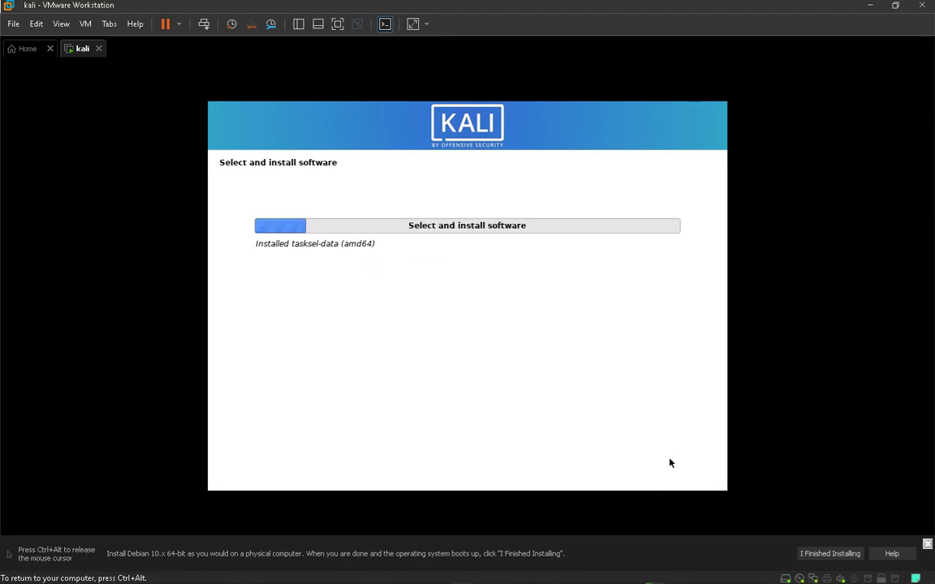
key(ctrl+alt)
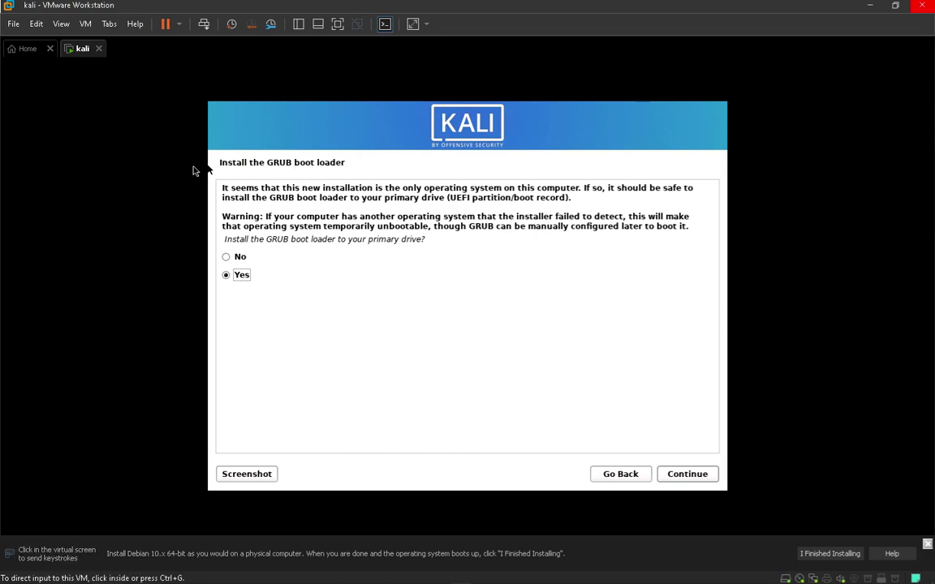
Install the GRUB boot loader to the primary drive, /dev/sda
drag(226, 238, 421, 238)
click(368, 269)
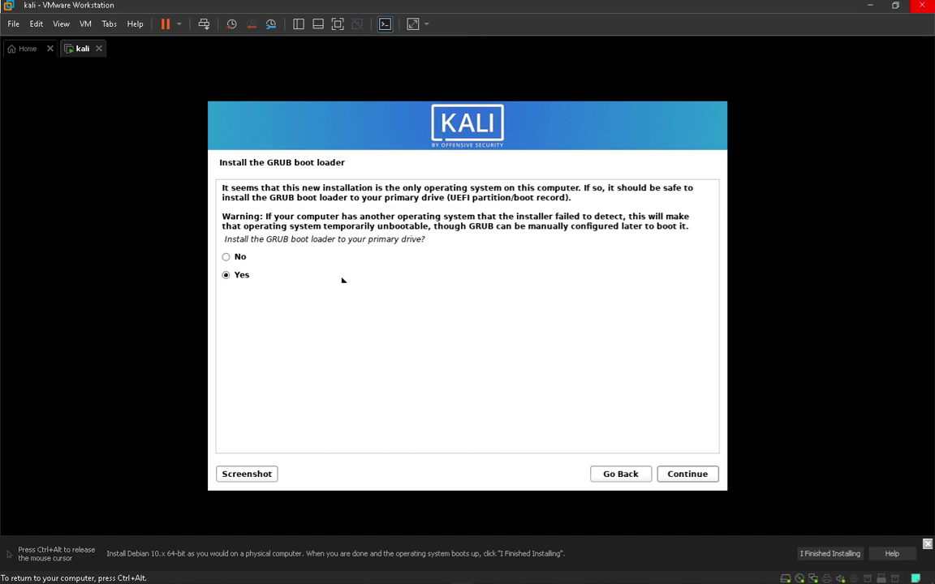
click(238, 277)
click(695, 479)
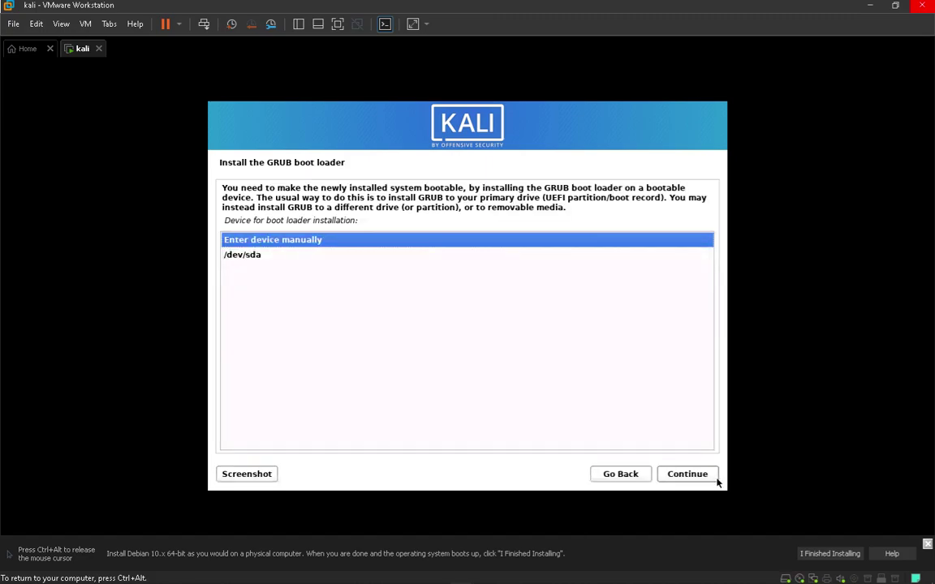
click(253, 256)
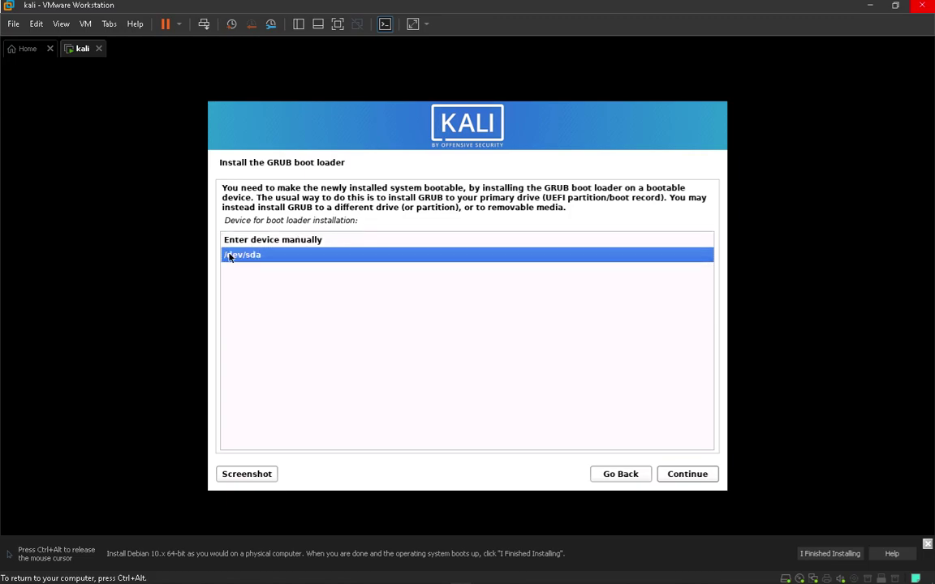
click(670, 476)
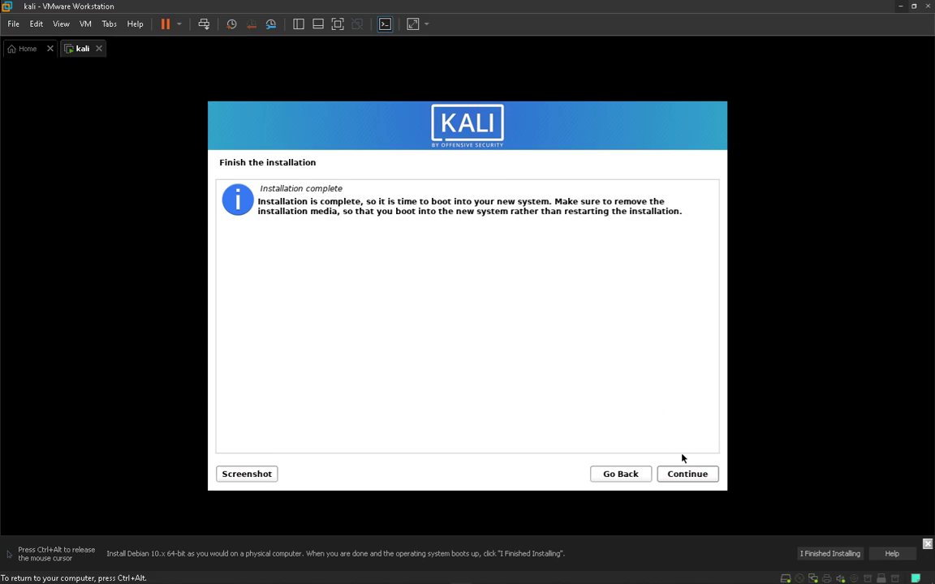
Continue past Installation complete and let Kali reboot to its login screen
click(690, 474)
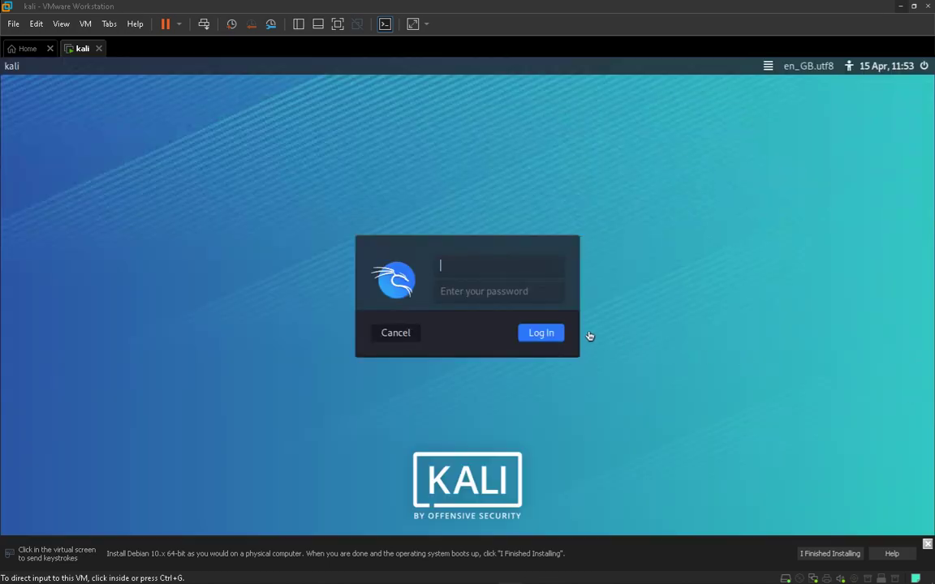
click(471, 267)
Log in with the new account's username and password, fixing a mistyped username first
text(cxlz)
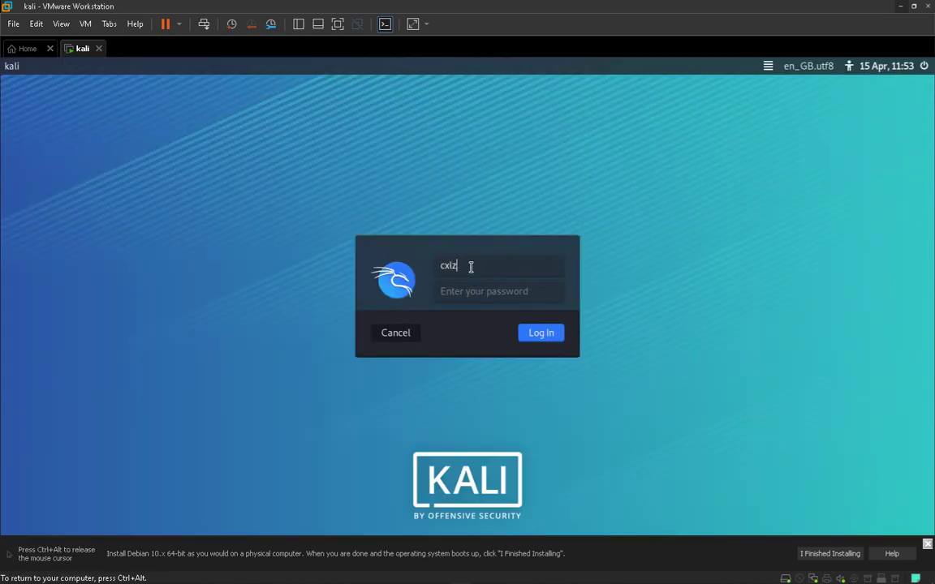
key(Return)
key(shift+Tab)
text(cxllz)
key(Return)
text(kali123)
key(Return)
key(ctrl+alt)
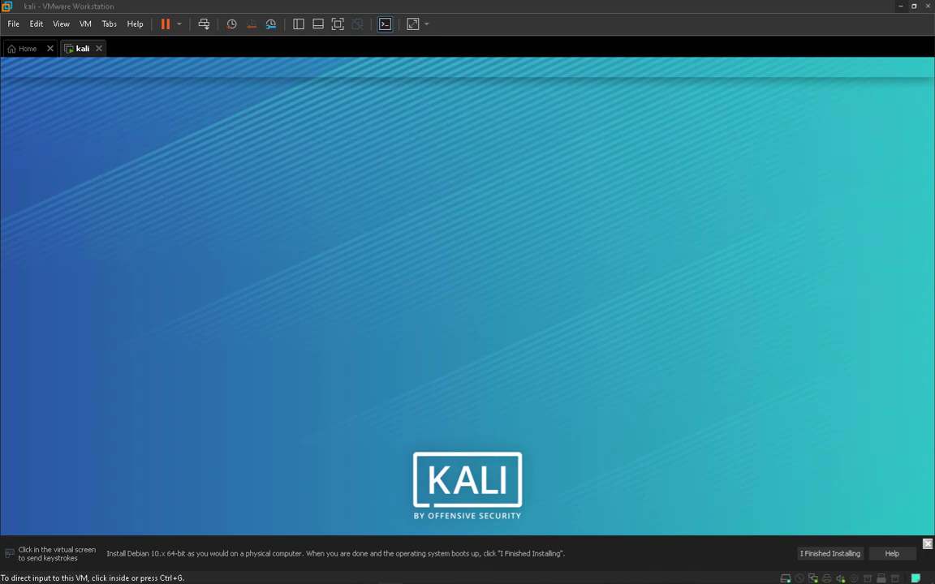
click(581, 194)
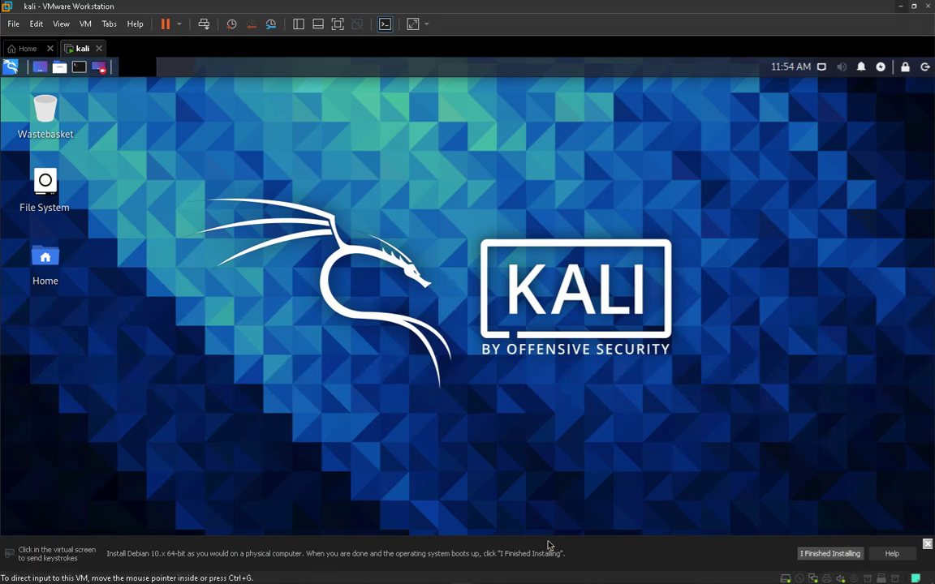
Open a Kali terminal and run ifconfig to show eth0 at 192.168.235.128
click(89, 23)
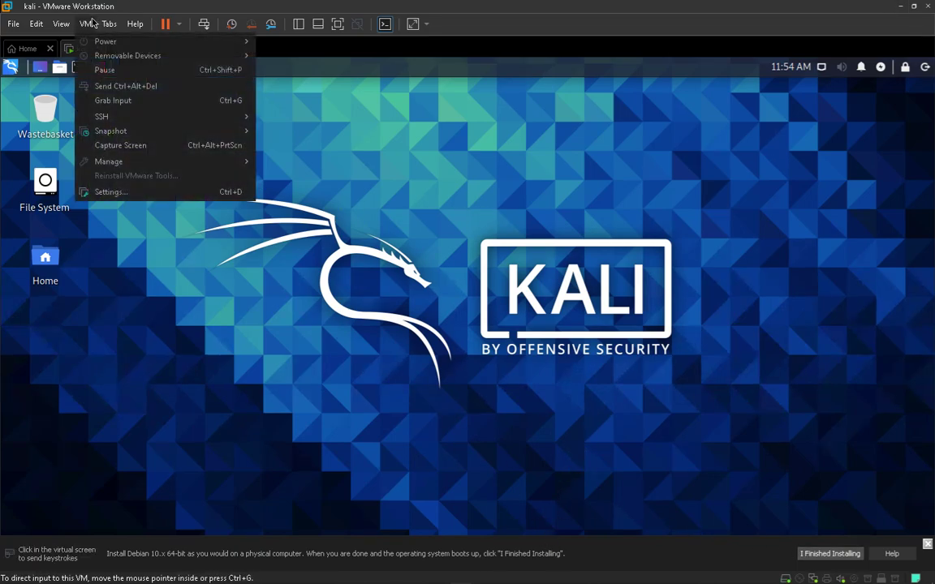
click(211, 290)
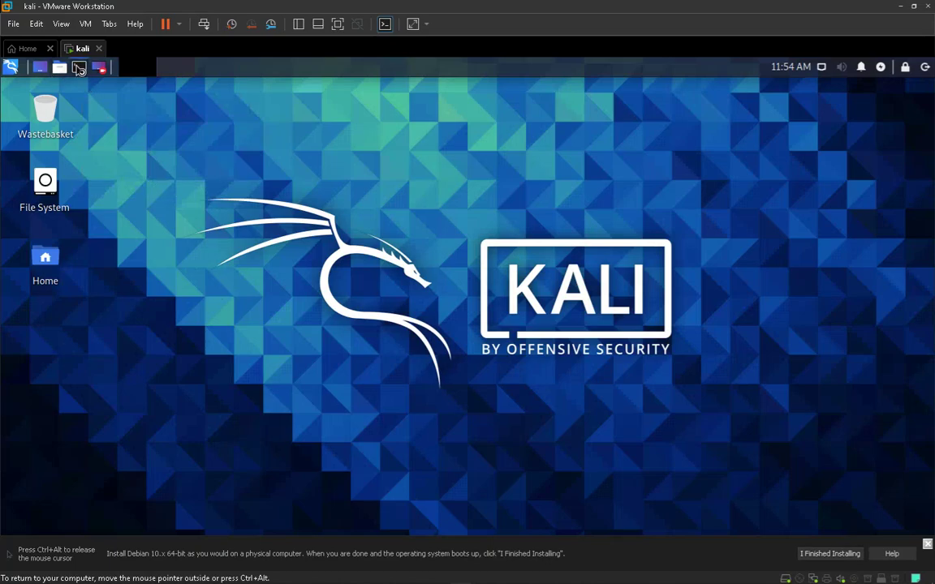
click(78, 68)
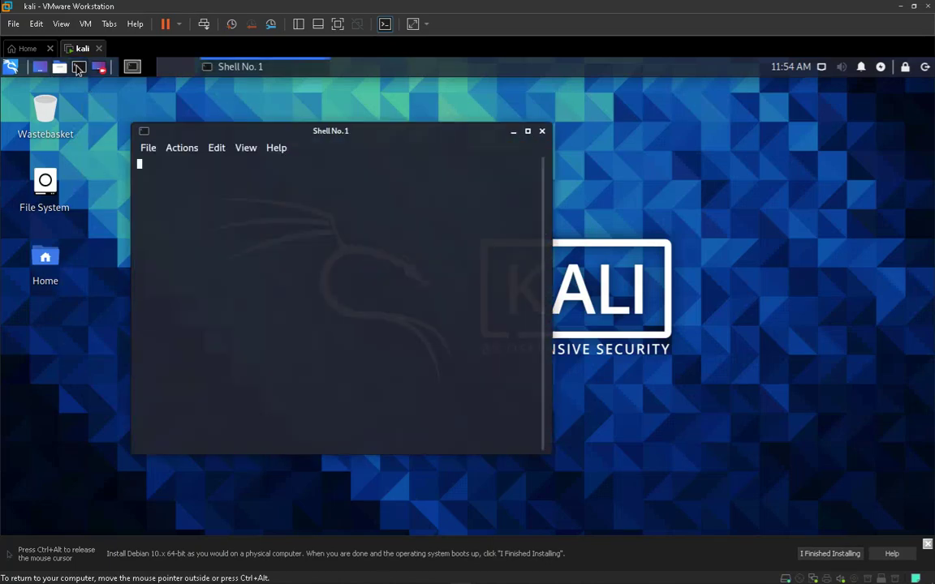
text(iifconfig)
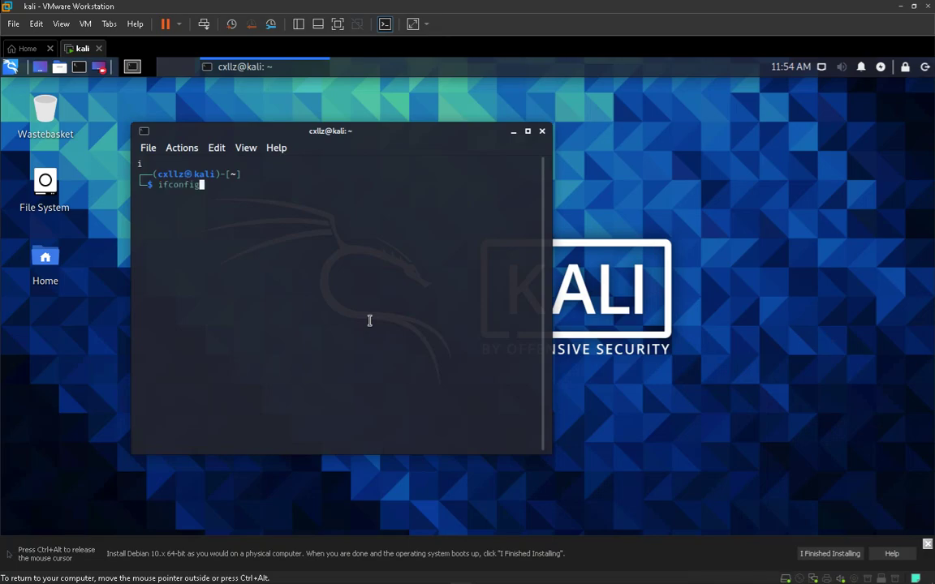
key(Return)
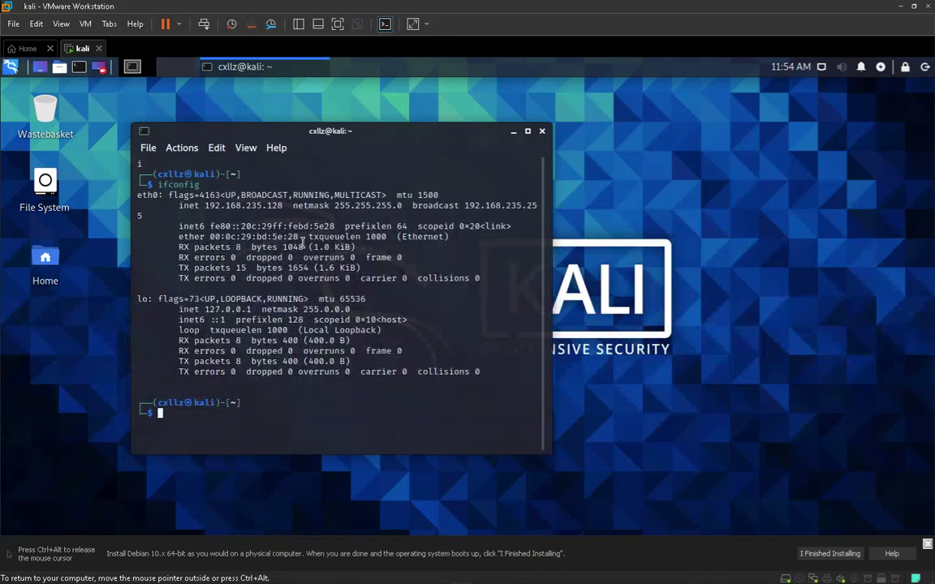
key(ctrl+alt)
In VM Settings, set the Network Adapter to Bridged, connected directly to the physical network
click(85, 23)
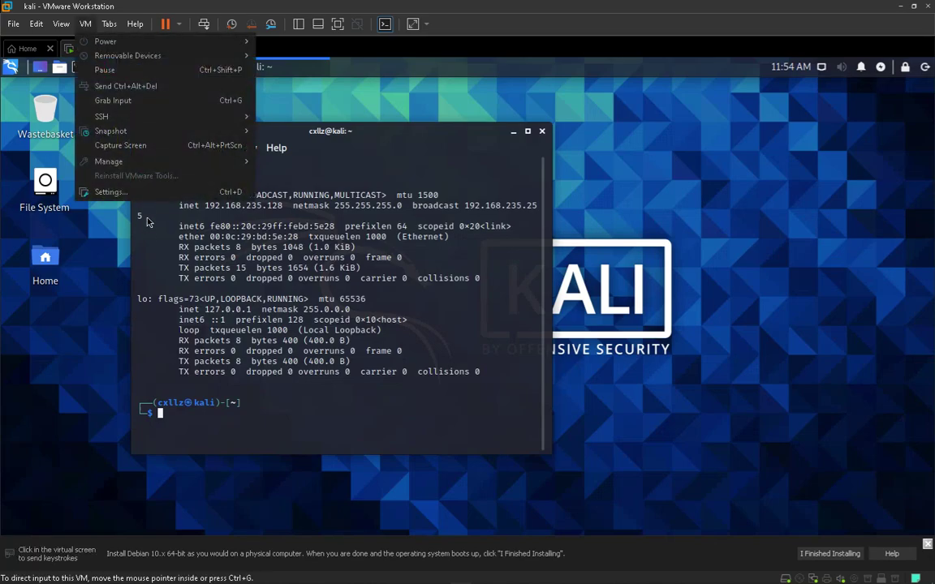
click(188, 193)
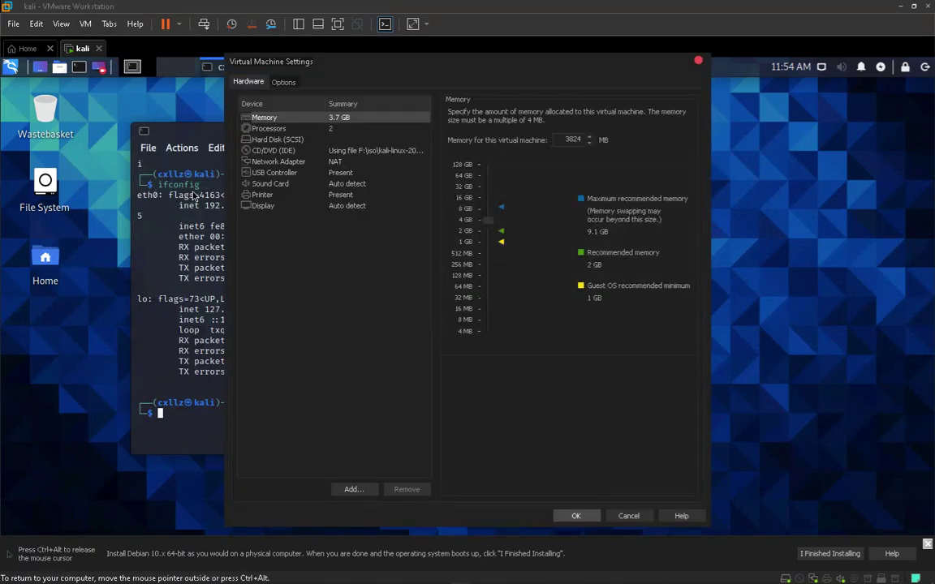
click(271, 151)
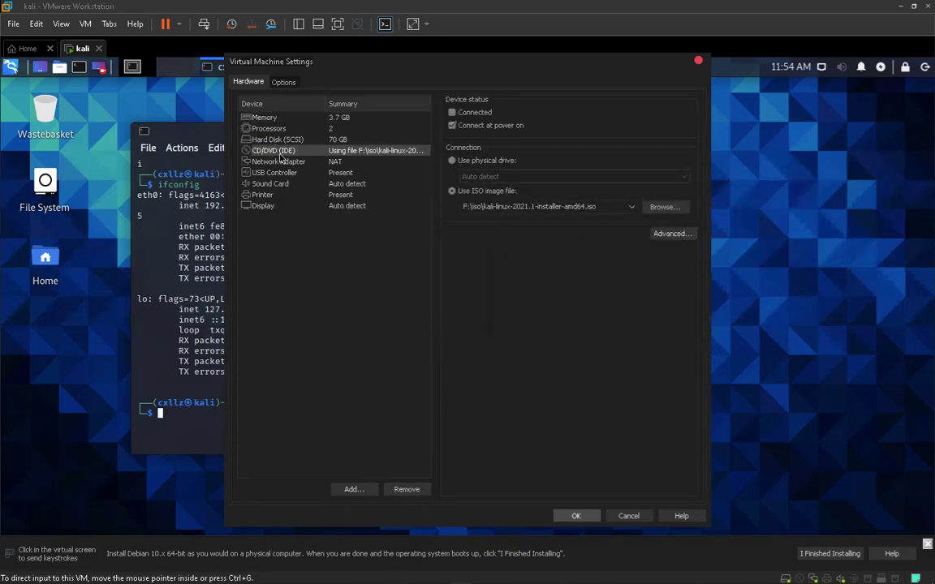
click(260, 160)
click(471, 158)
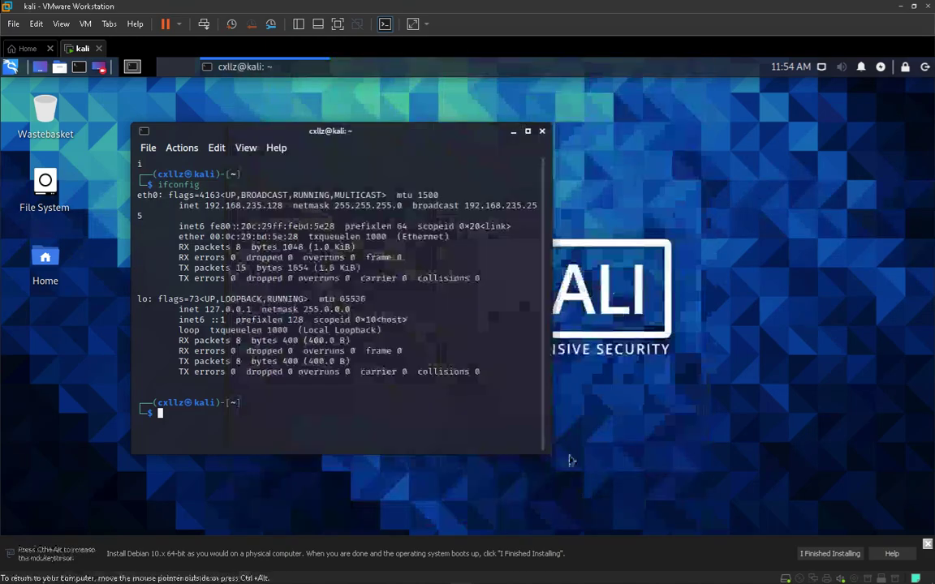
Reboot the Kali guest and recapture input in the VM window once it returns to the desktop
text(boo)
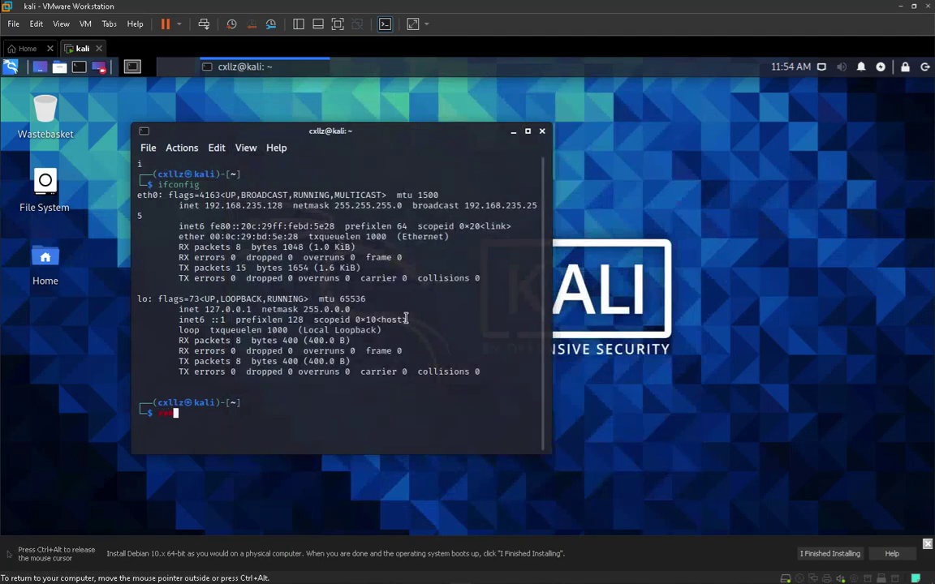
text(t)
key(Return)
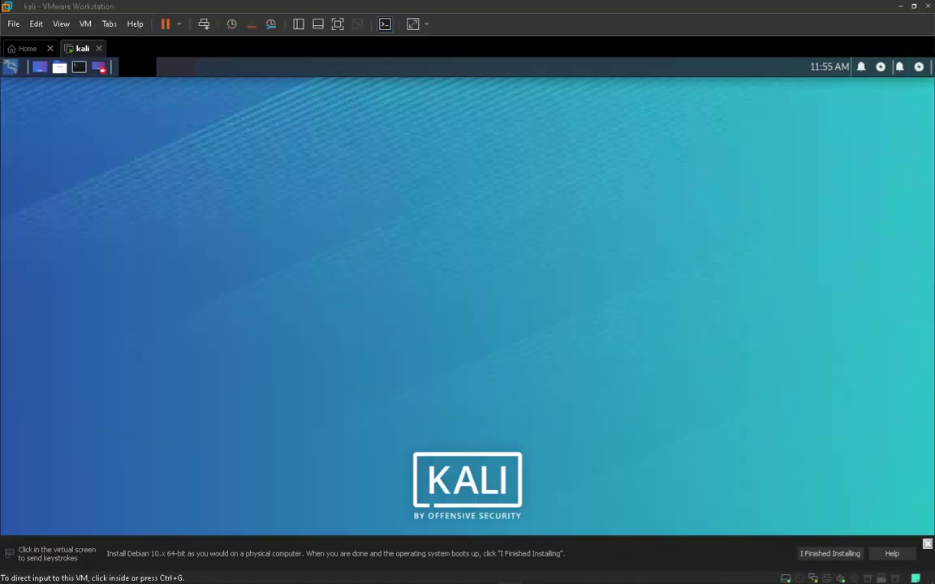
click(202, 107)
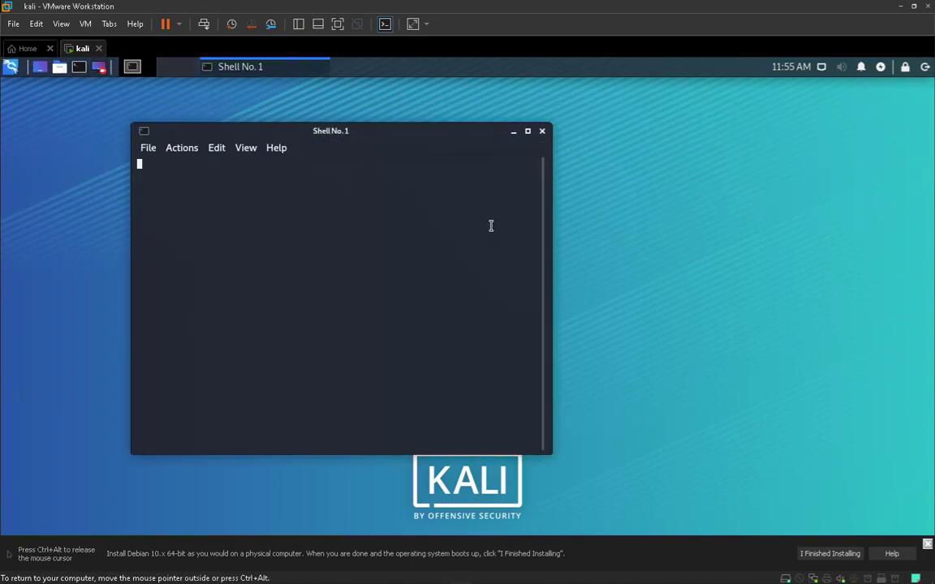
Run ifconfig to confirm eth0 now has address 192.168.0.94
text(ifconfig)
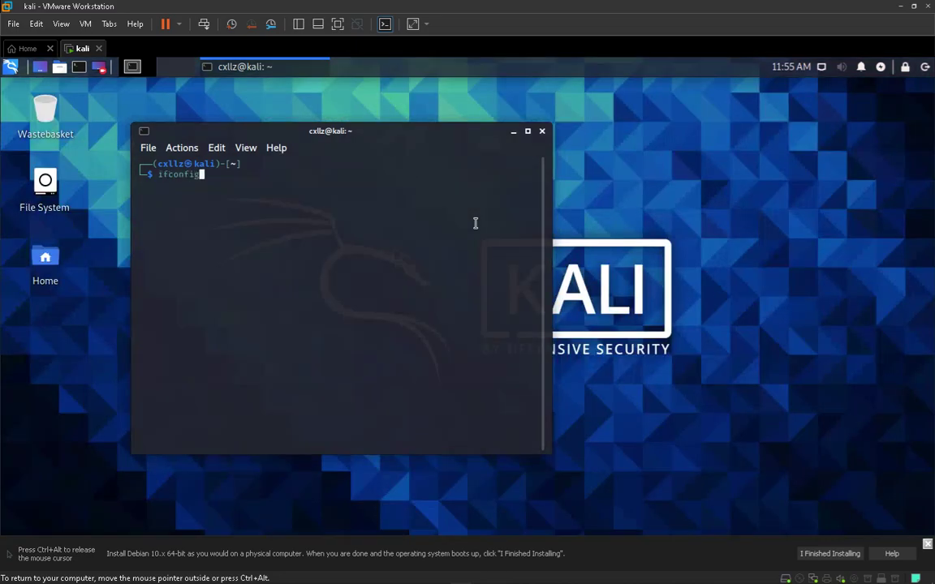
key(Return)
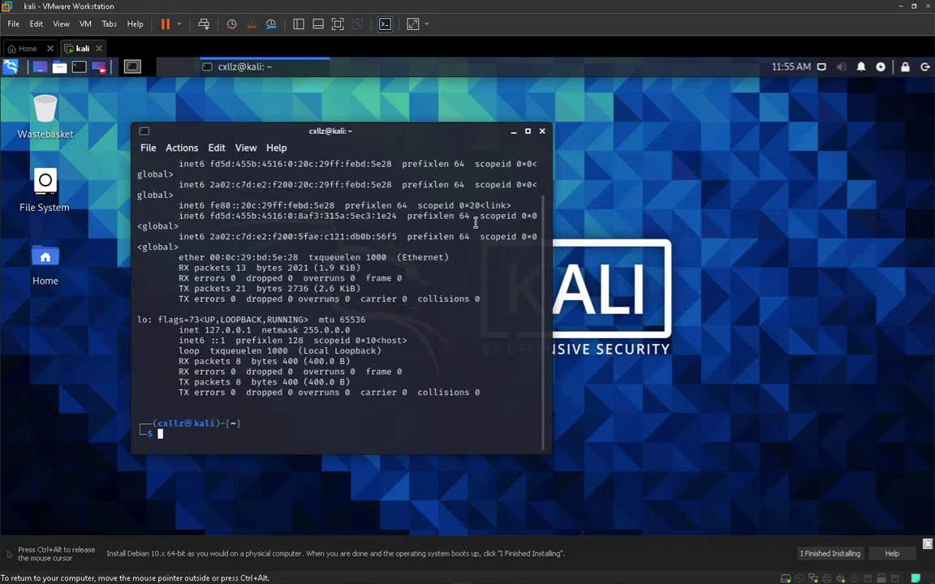
scroll(390, 213, up, 2)
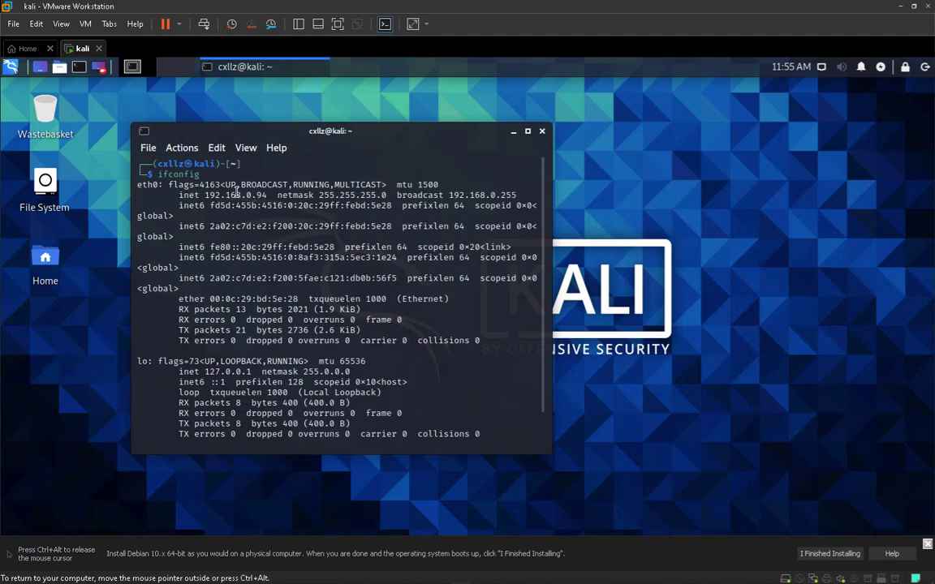
Maximize the terminal, clear it, and dismiss the install hint bar to enlarge the VM display
drag(353, 128, 392, 113)
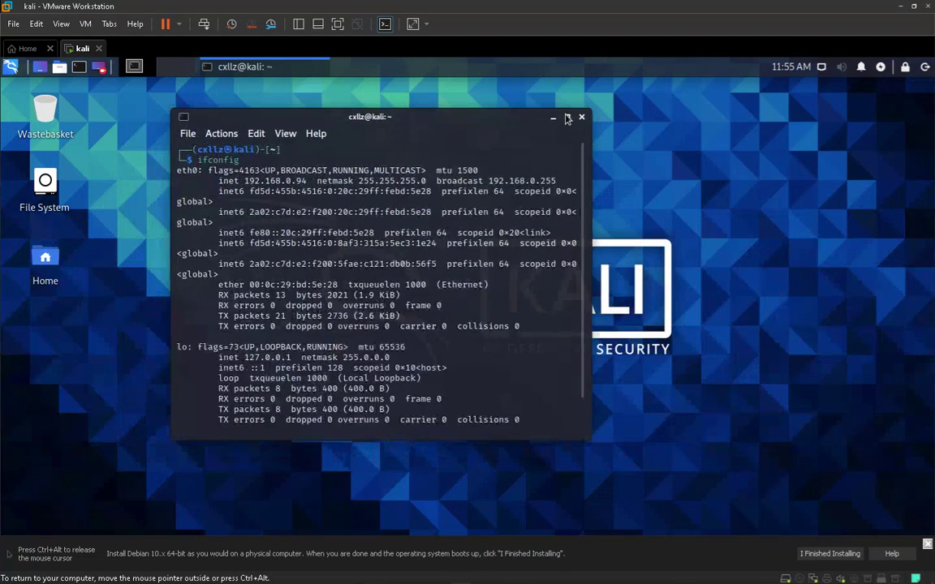
click(567, 118)
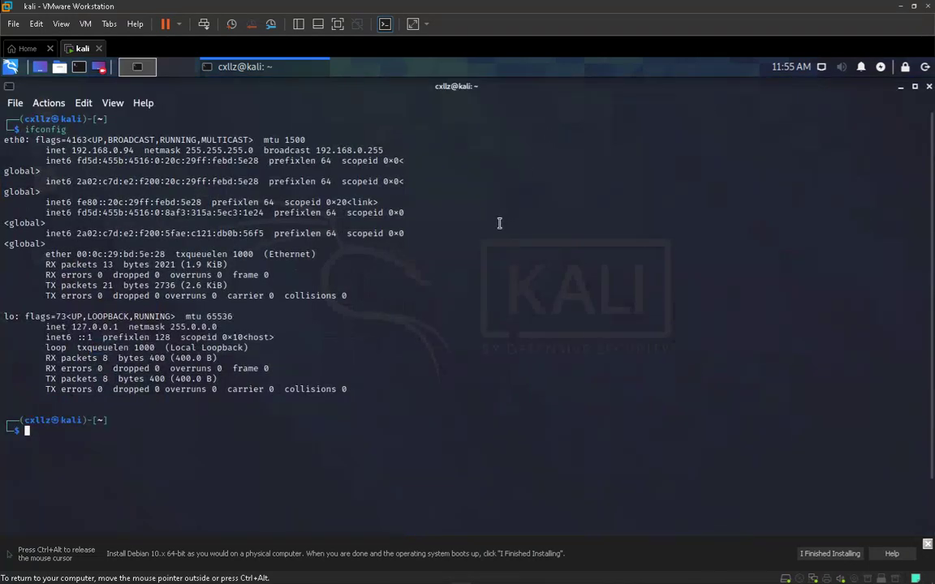
text(ifconf)
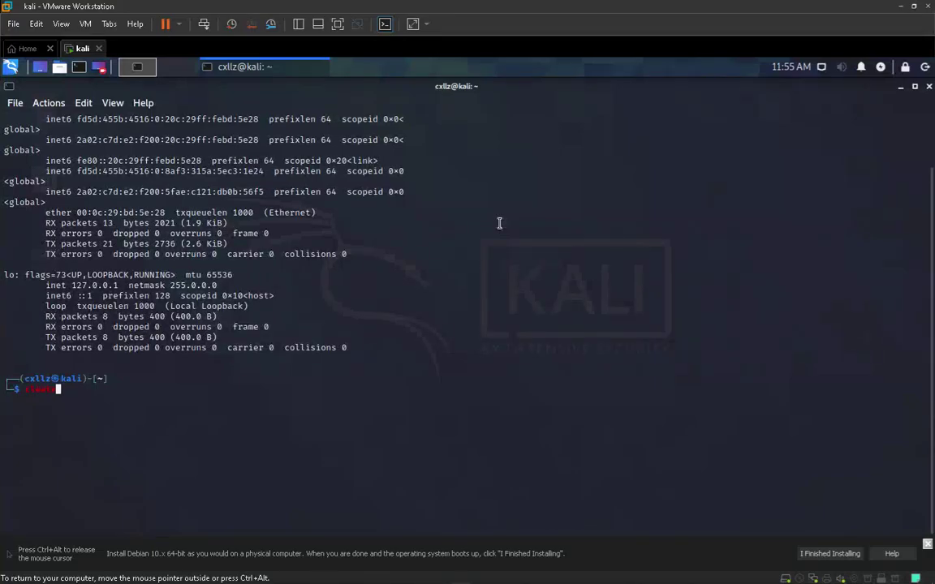
text(r)
key(Return)
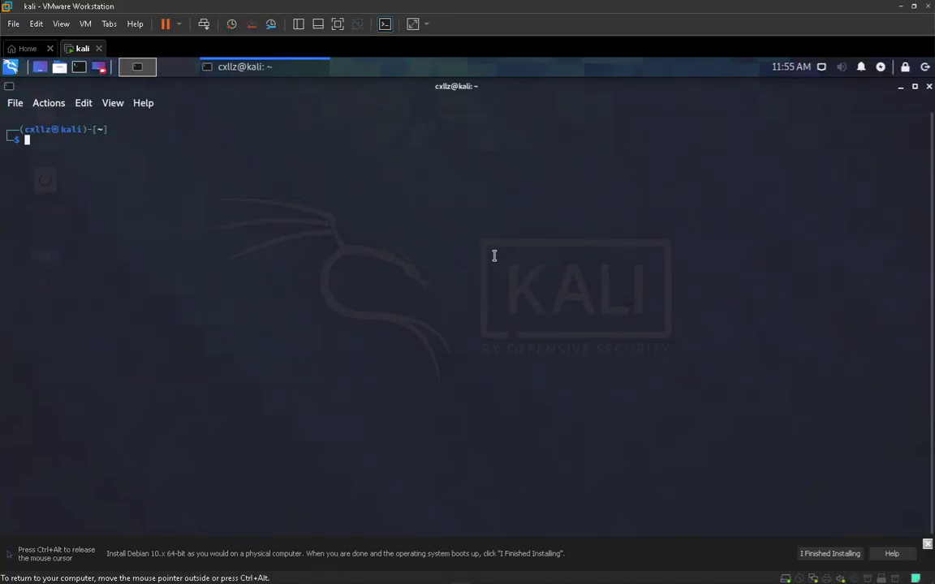
click(838, 558)
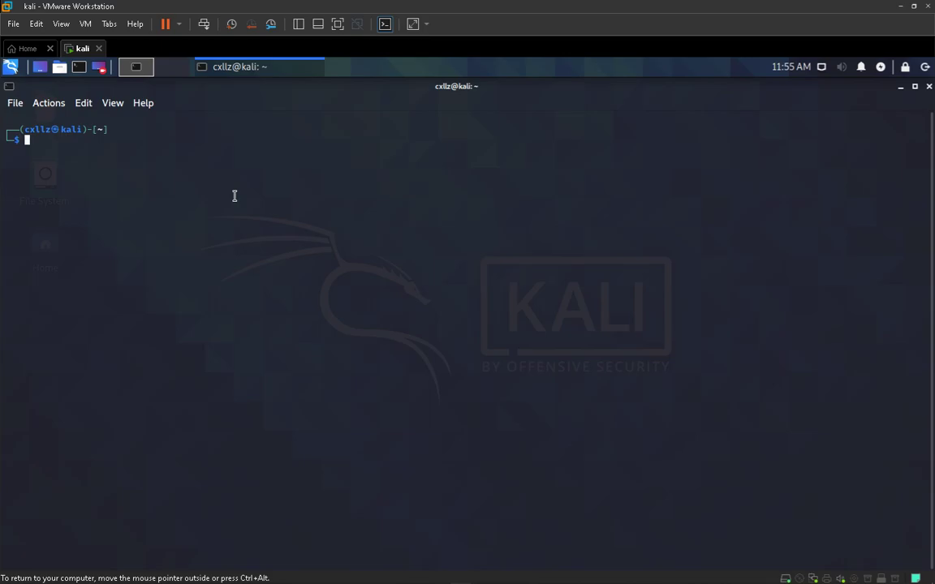
Switch to a root shell with sudo su, entering the user's password
text(sudo su)
key(Return)
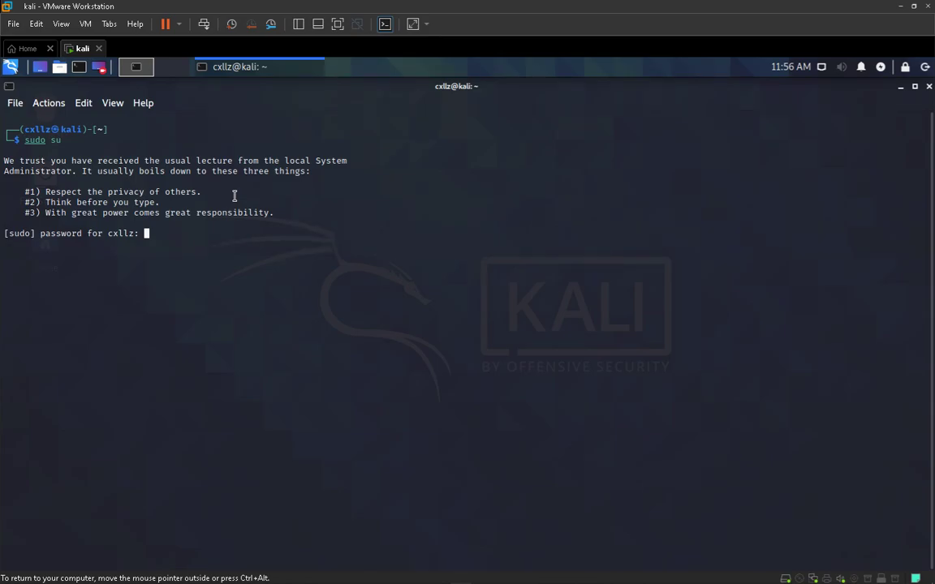
key(Return)
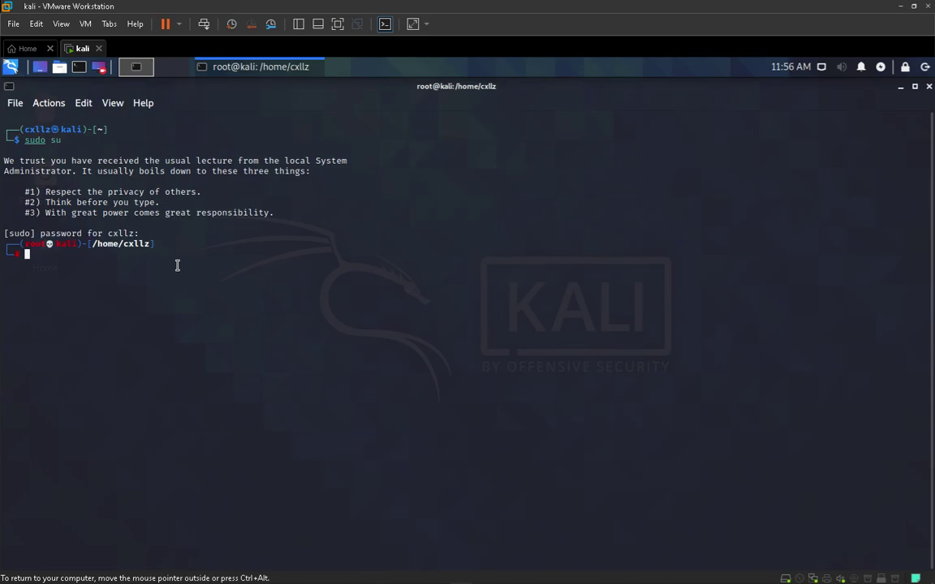
Set a new root password with passwd root, then close the terminal
text(passwd root)
key(Return)
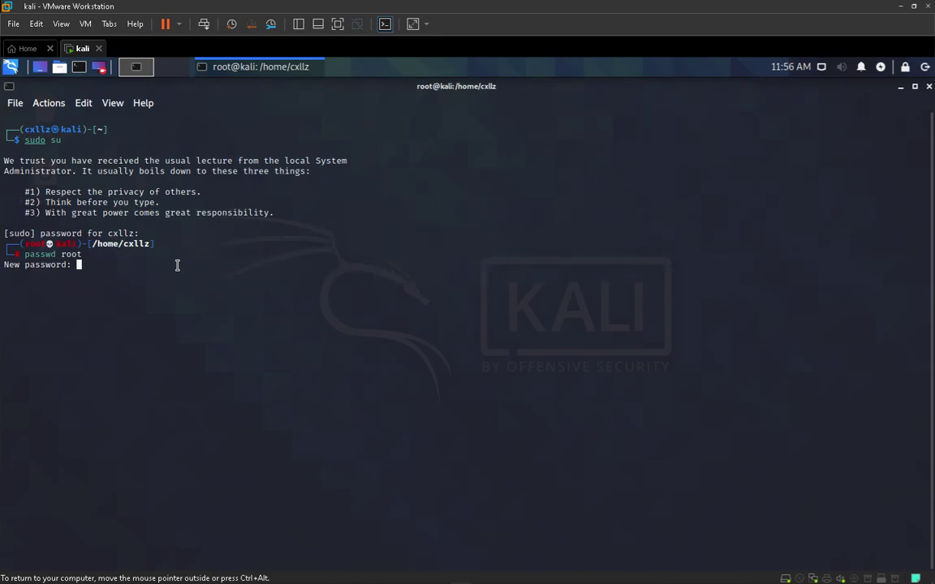
key(Return)
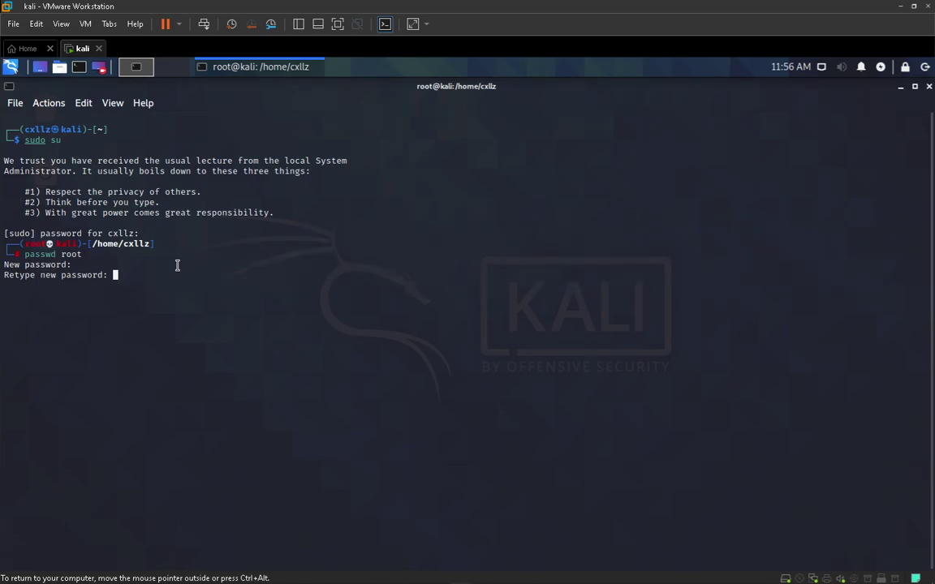
key(Return)
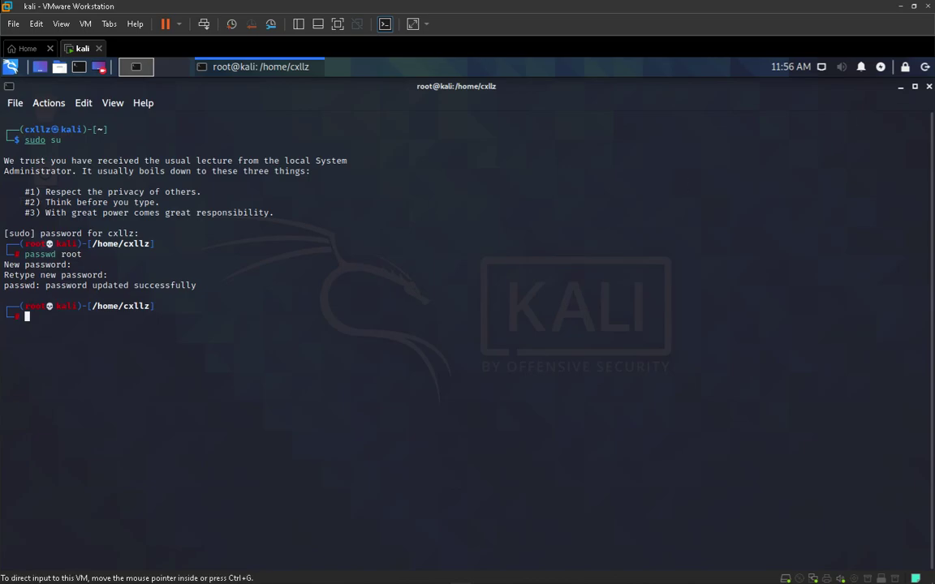
click(929, 86)
Log out of the Kali session and sign back in as root with its password
click(926, 67)
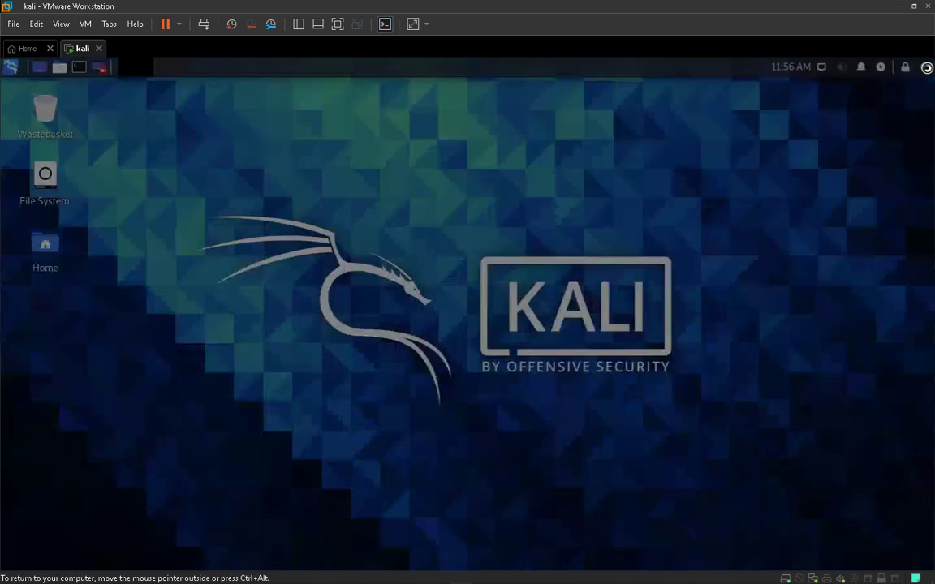
click(595, 417)
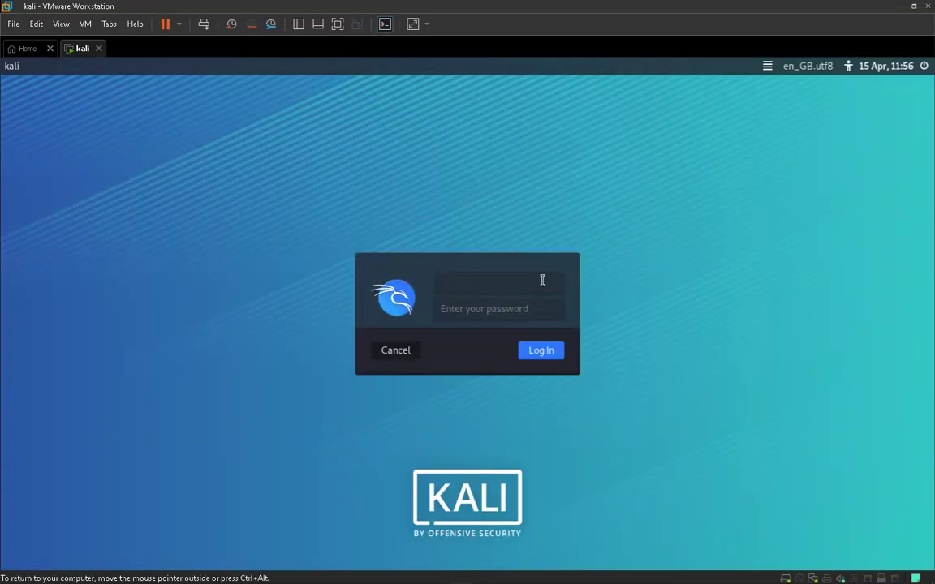
text(root)
key(Tab)
key(Return)
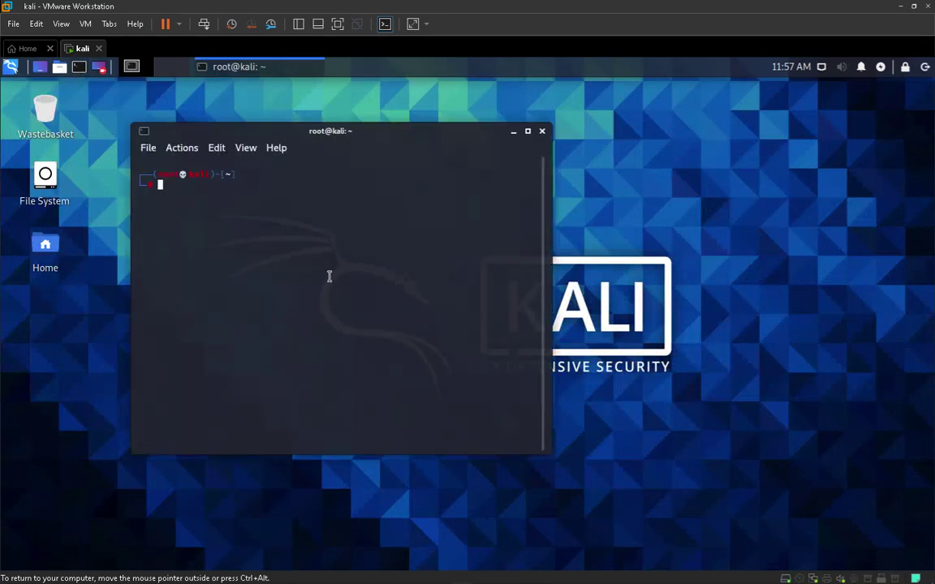
text(apt)
key(BackSpace)
key(BackSpace)
key(BackSpace)
key(BackSpace)
Launch the web browser from the Kali menu and search for 'kali net repos'
click(11, 67)
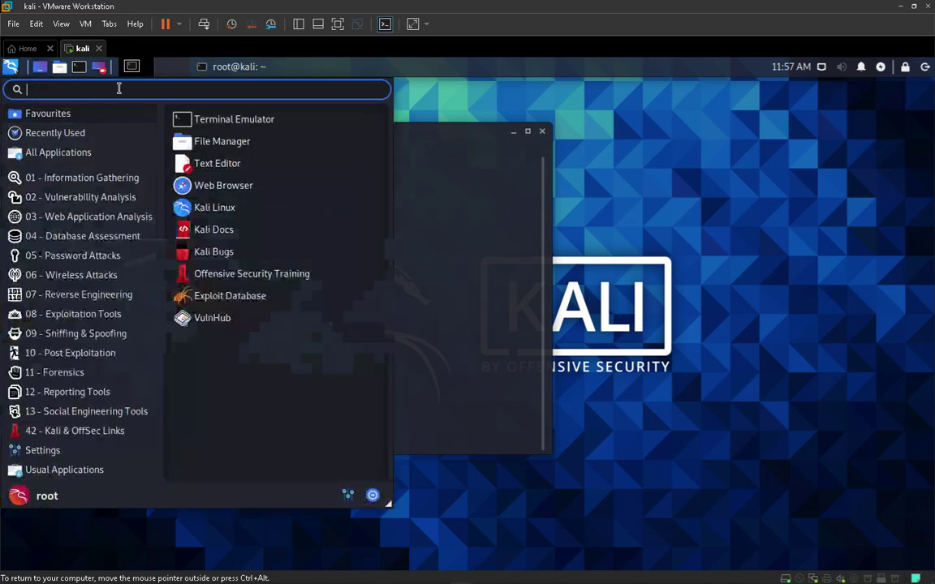
click(223, 186)
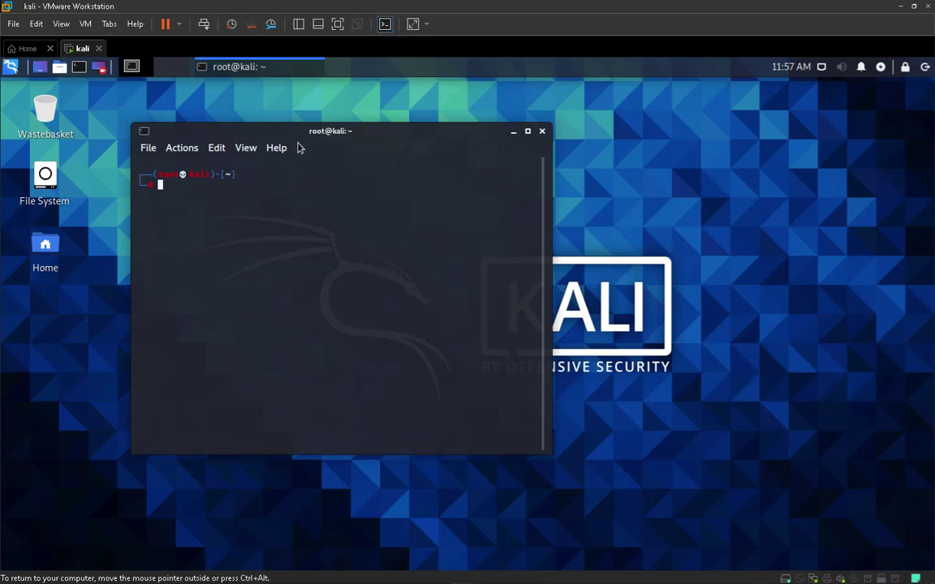
drag(268, 136, 224, 148)
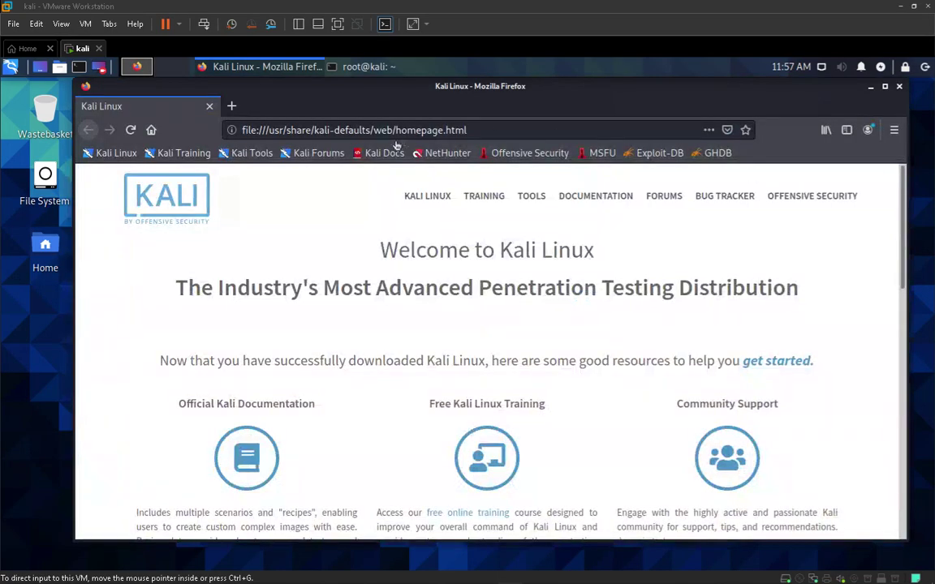
click(392, 129)
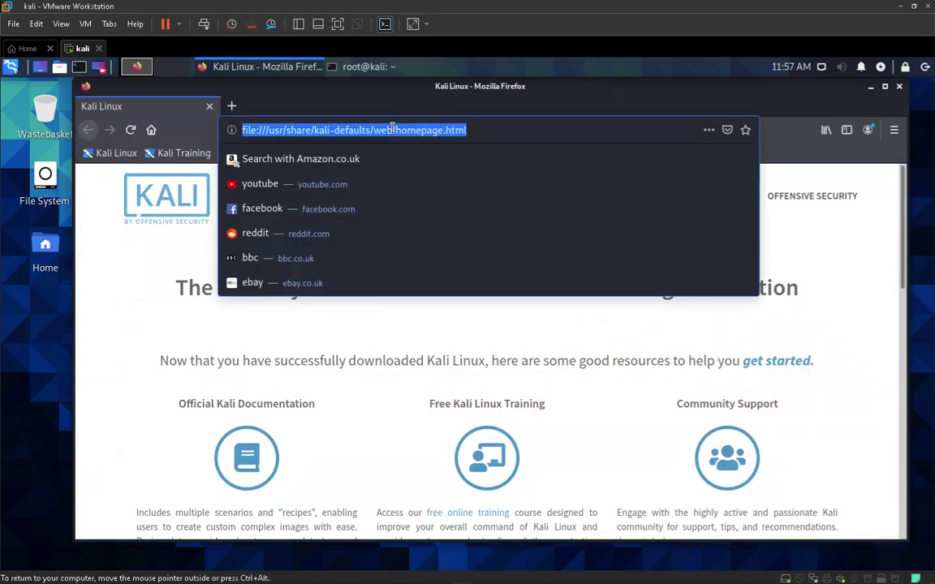
text(kali net repos)
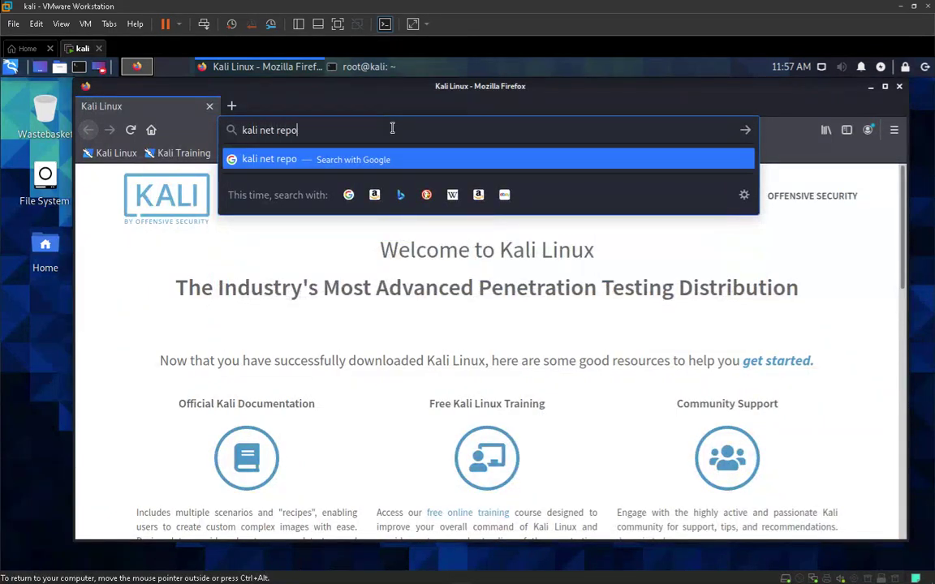
key(Return)
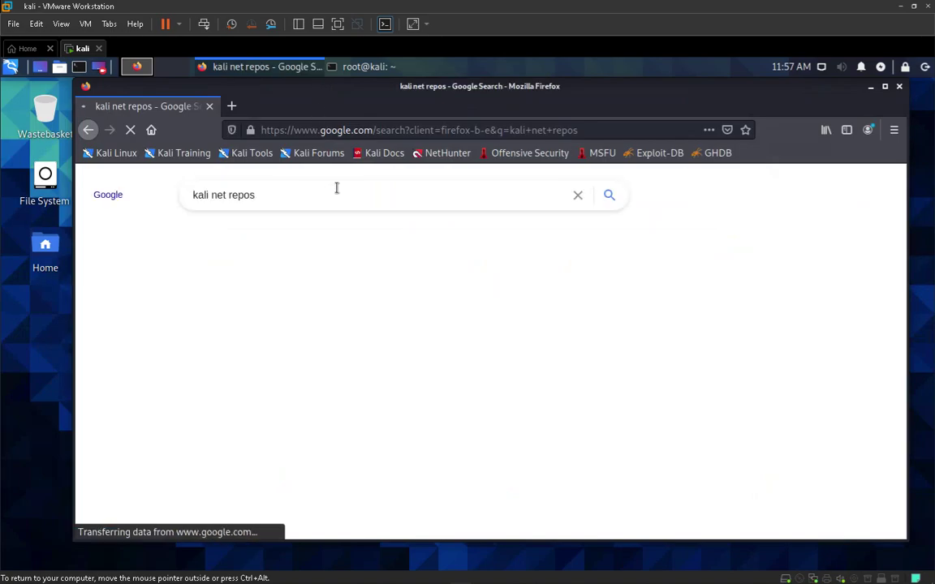
Accept Google's cookie terms, maximize Firefox and open the Kali Network Repositories result
scroll(574, 389, down, 5)
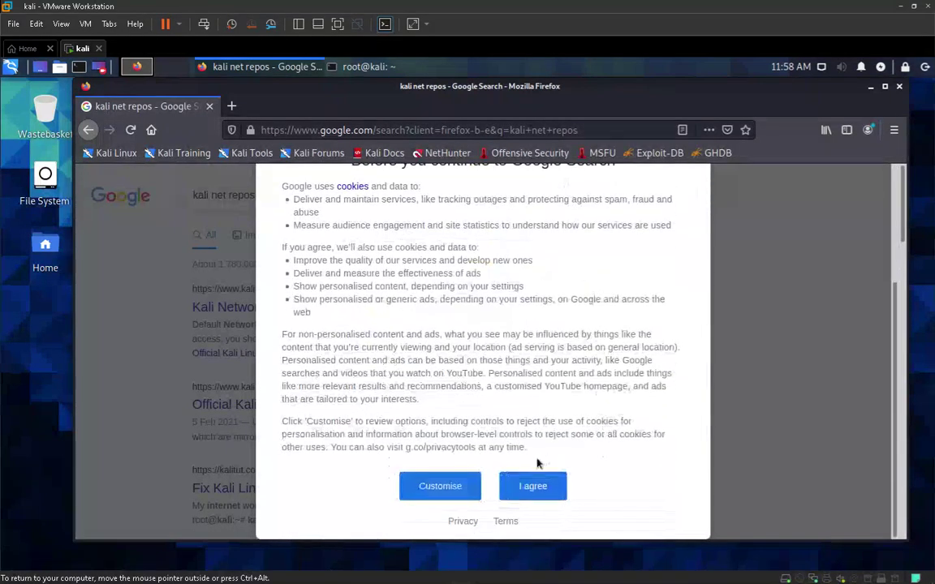
click(532, 484)
double_click(794, 85)
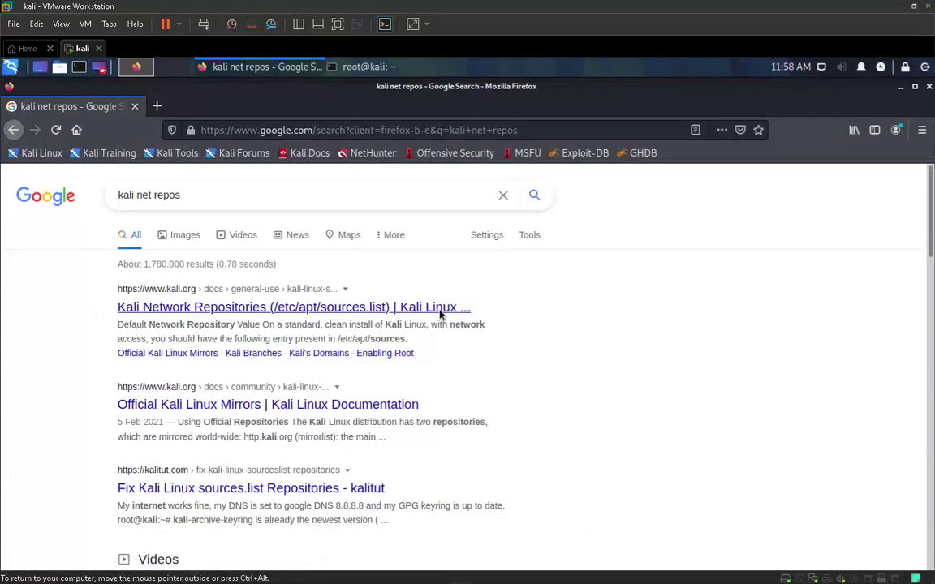
click(312, 309)
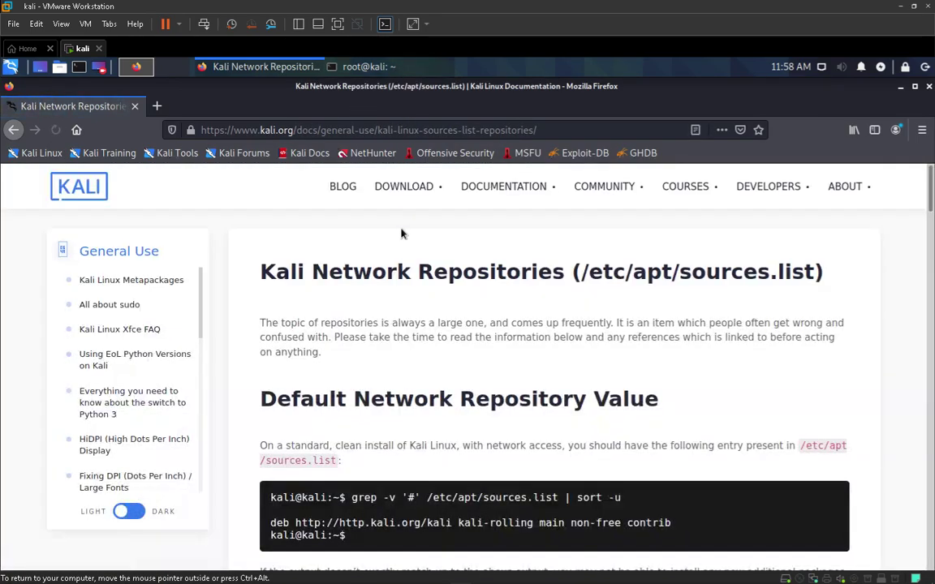
Scroll through the Kali Network Repositories page to find the sources.list check command
scroll(414, 325, down, 2)
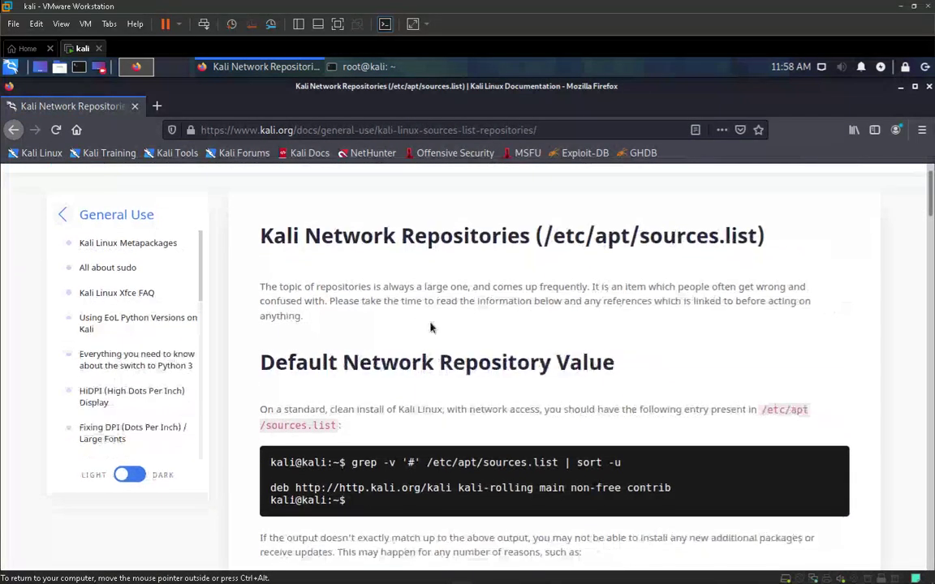
scroll(431, 327, down, 1)
scroll(431, 321, down, 2)
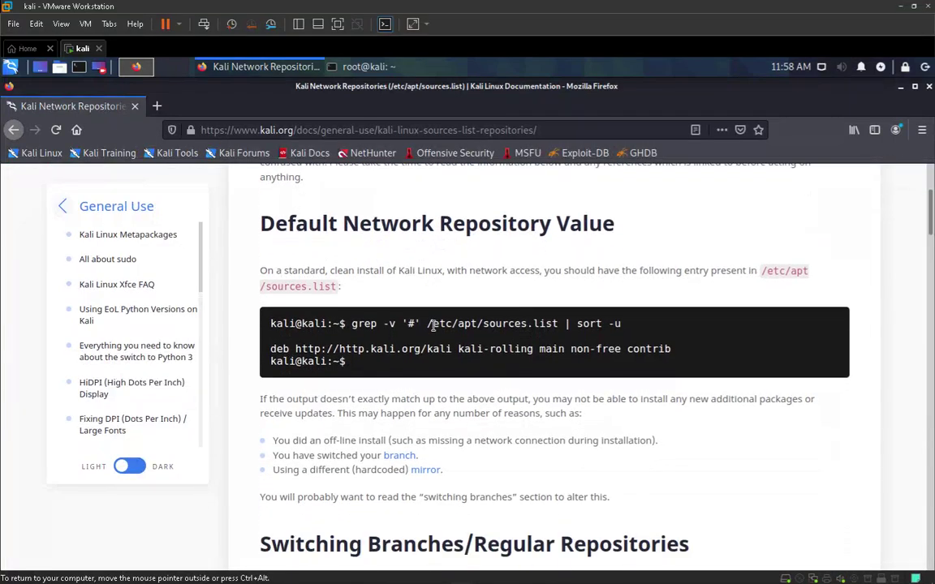
scroll(432, 325, down, 4)
scroll(433, 325, down, 1)
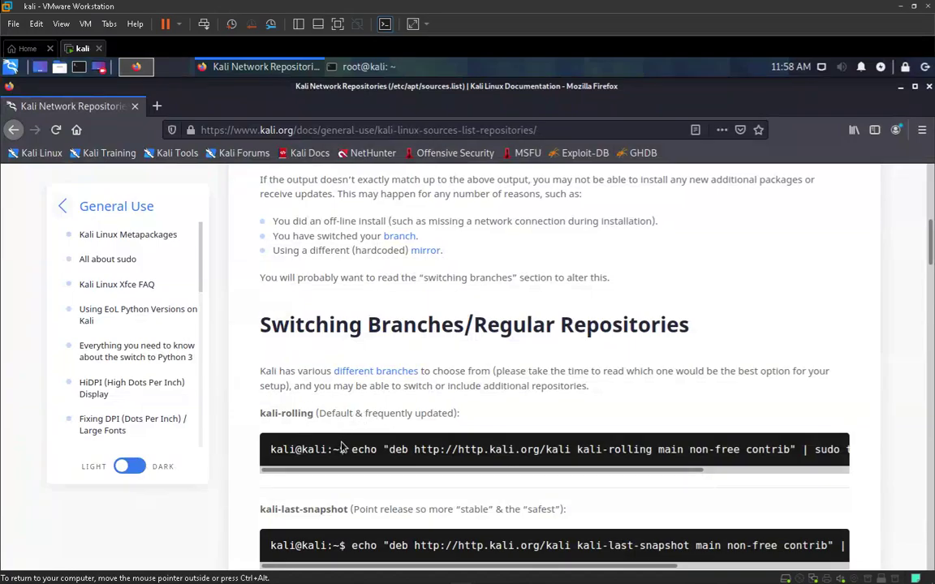
scroll(333, 395, up, 2)
scroll(395, 394, up, 5)
scroll(395, 395, down, 7)
scroll(396, 394, up, 2)
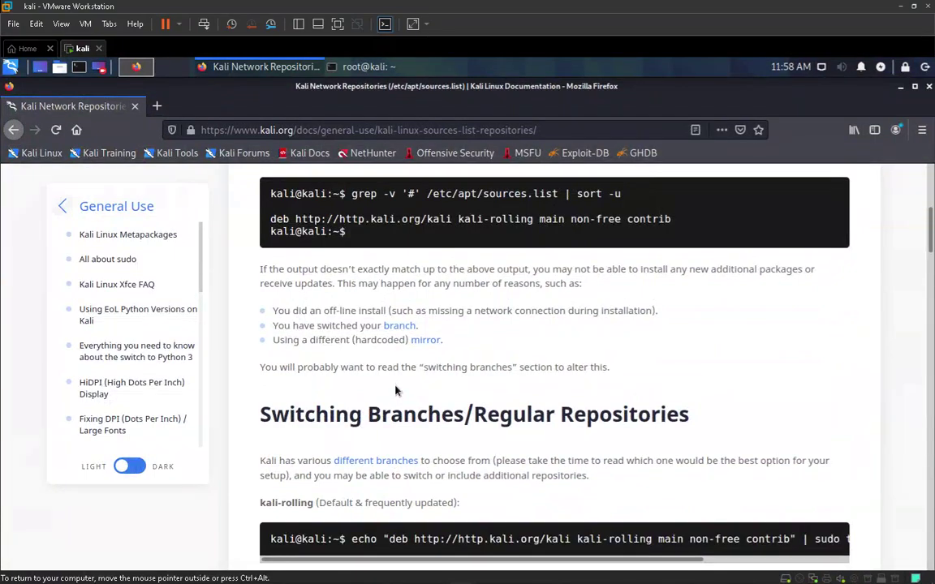
scroll(396, 392, down, 2)
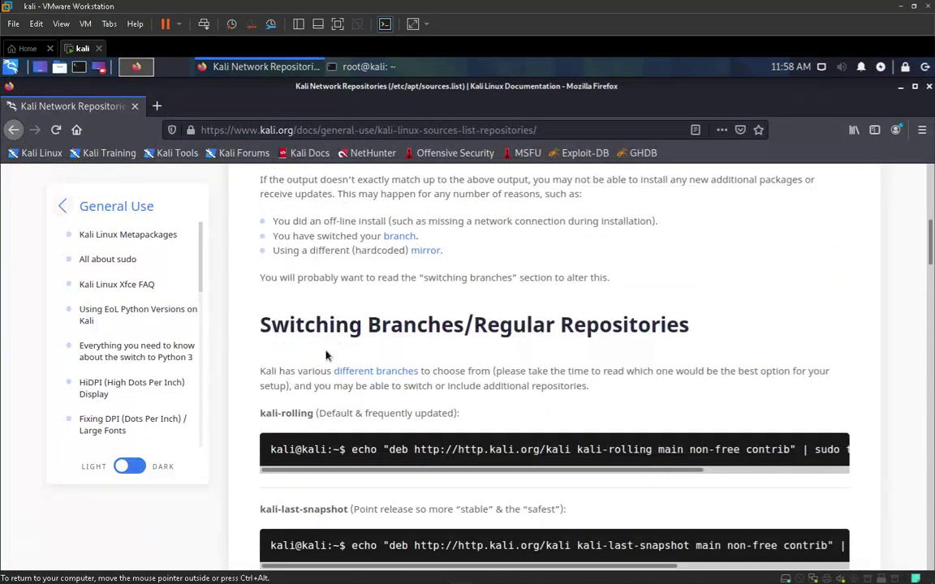
drag(266, 324, 585, 324)
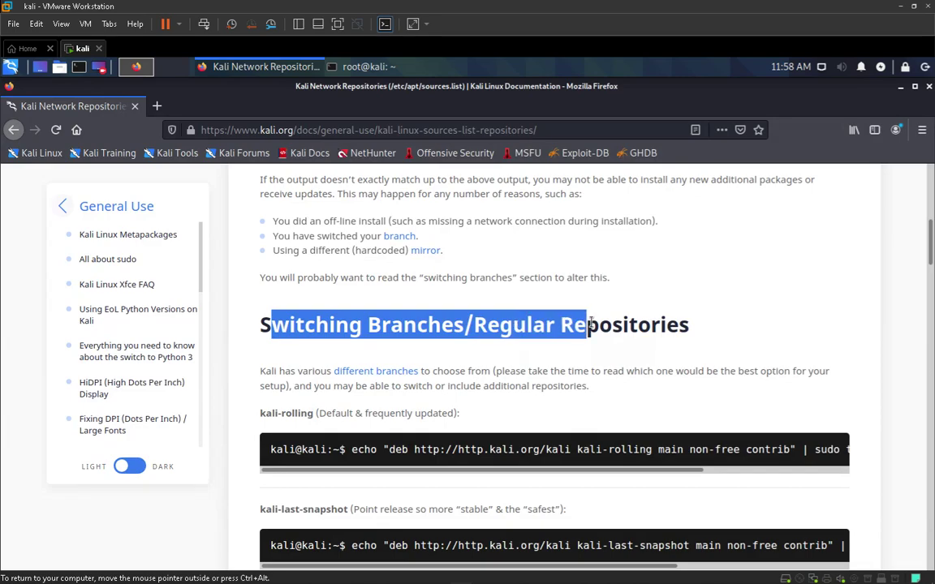
click(591, 324)
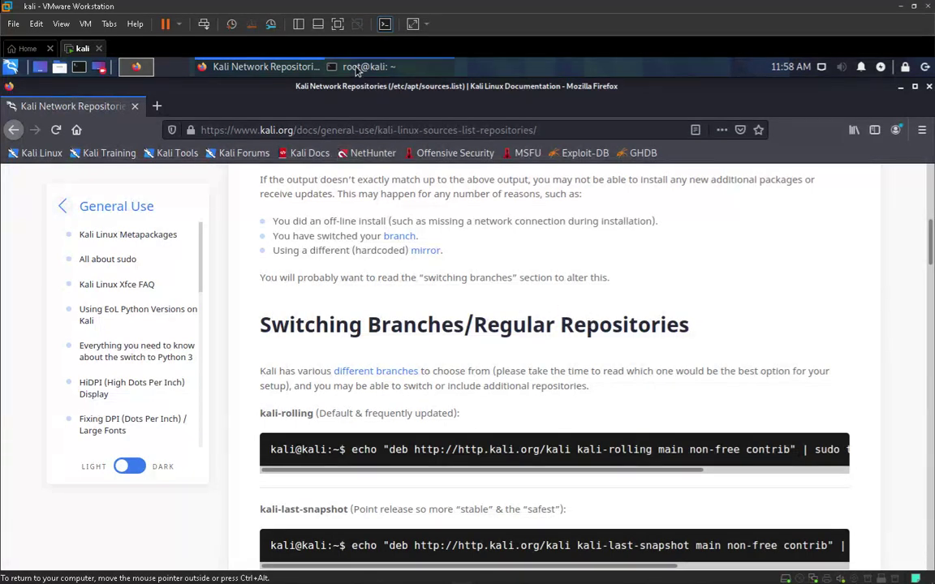
Copy grep -v '#' /etc/apt/sources.list | sort -u into the root terminal and run it
click(368, 67)
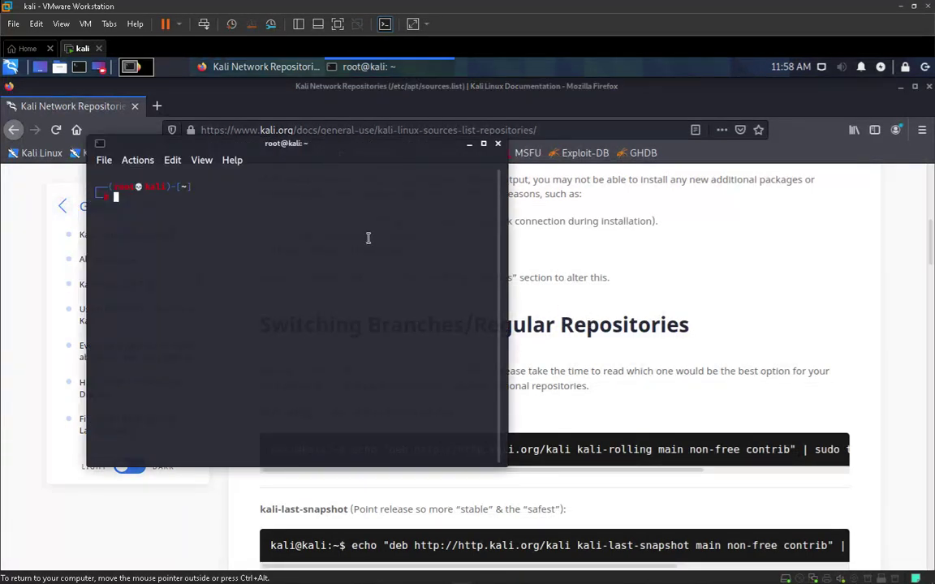
click(659, 309)
scroll(659, 308, up, 3)
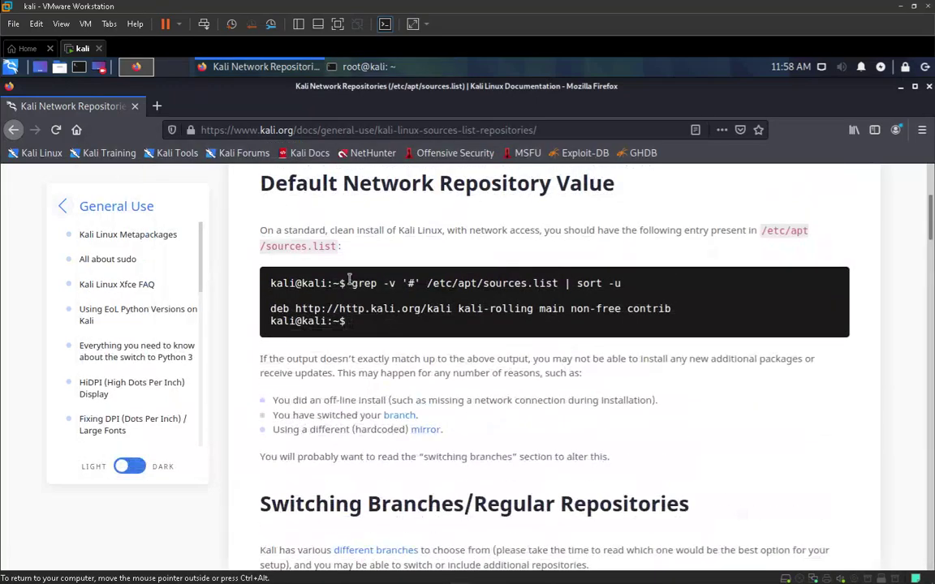
scroll(356, 279, up, 4)
scroll(380, 416, down, 1)
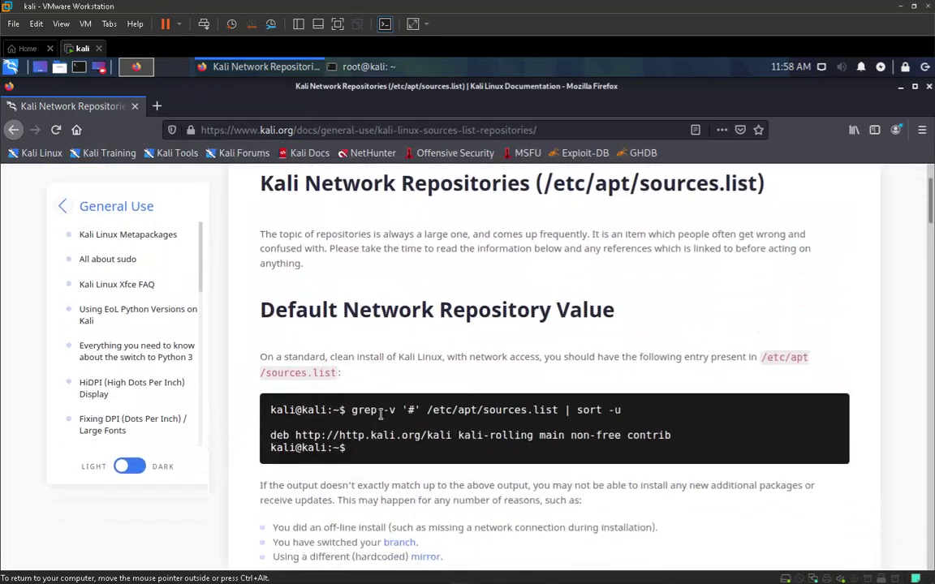
drag(352, 411, 656, 416)
key(ctrl+c)
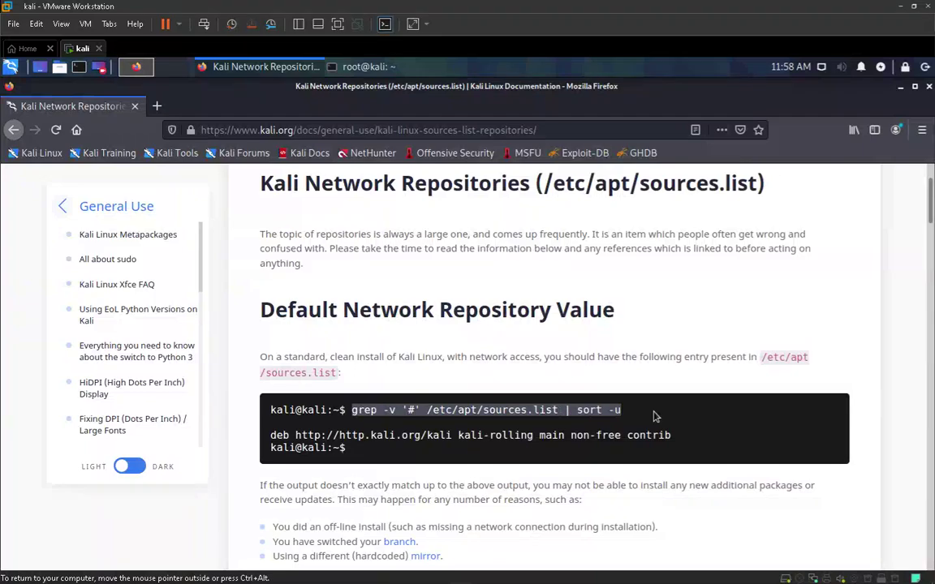
click(365, 67)
key(ctrl+shift+v)
key(Return)
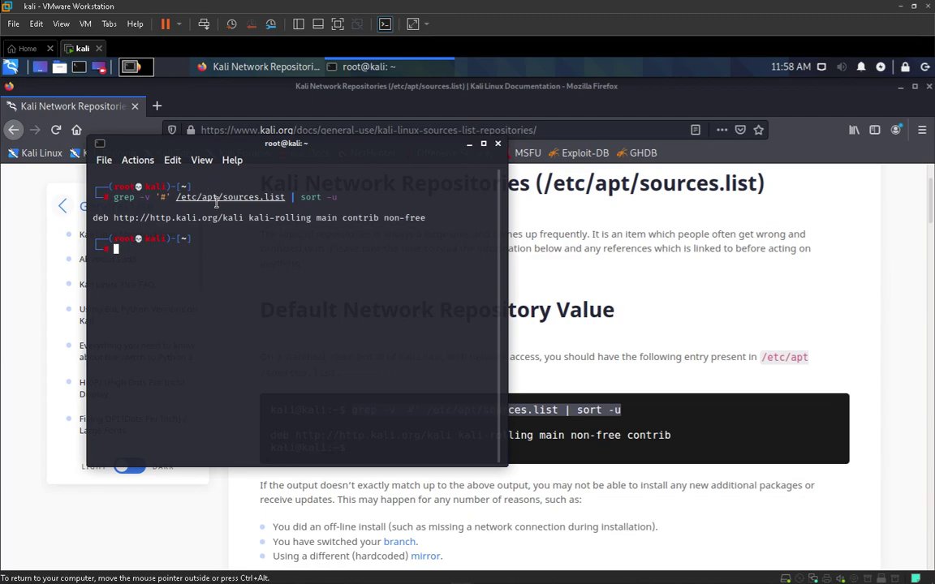
Select the kali-rolling deb line printed by the check in the root terminal
click(645, 292)
scroll(646, 293, down, 5)
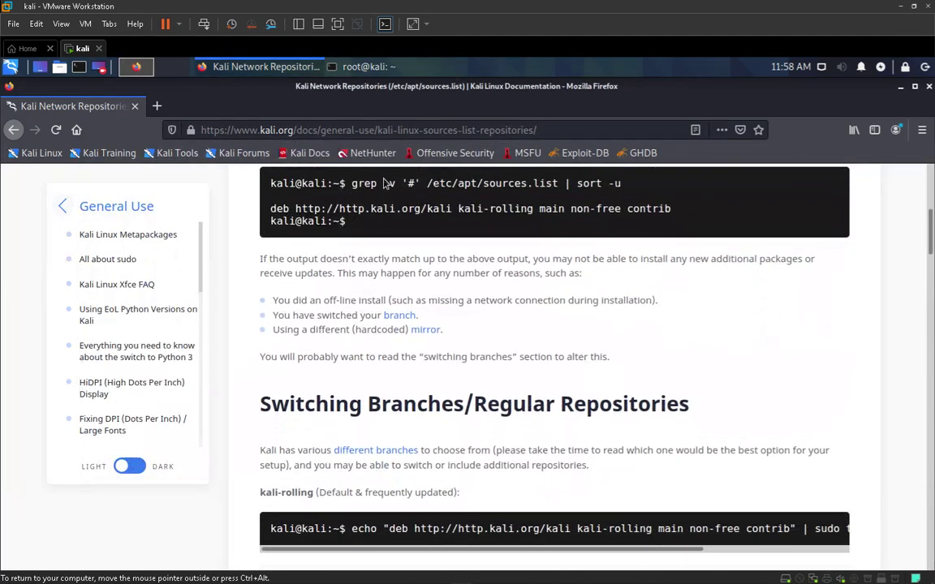
click(357, 68)
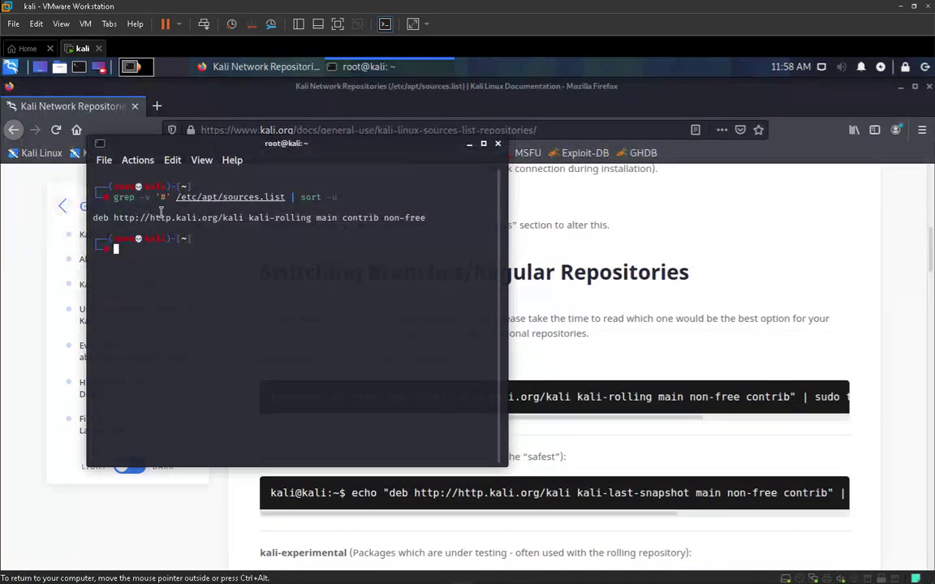
drag(93, 218, 426, 218)
click(574, 387)
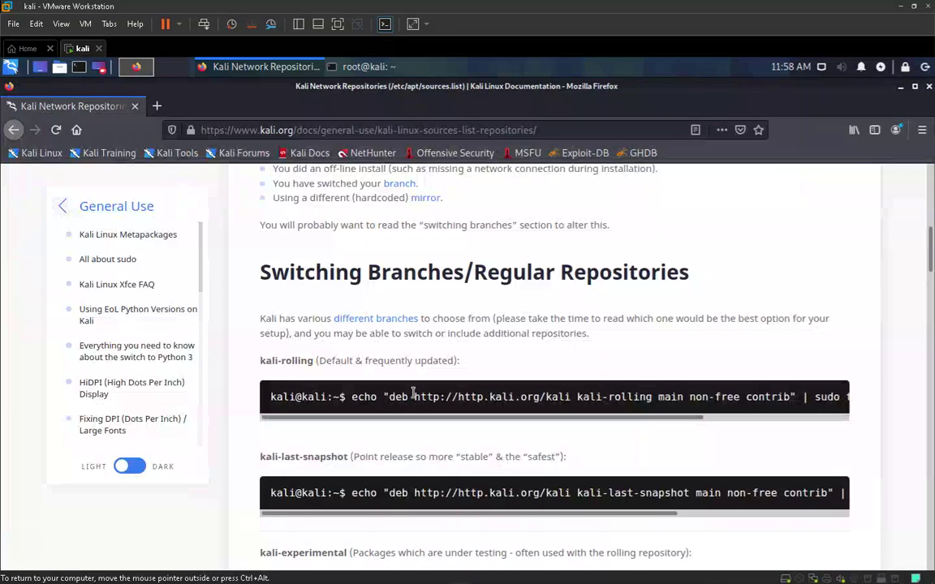
Switch the Kali docs page to the dark theme
scroll(532, 389, down, 5)
scroll(540, 394, down, 15)
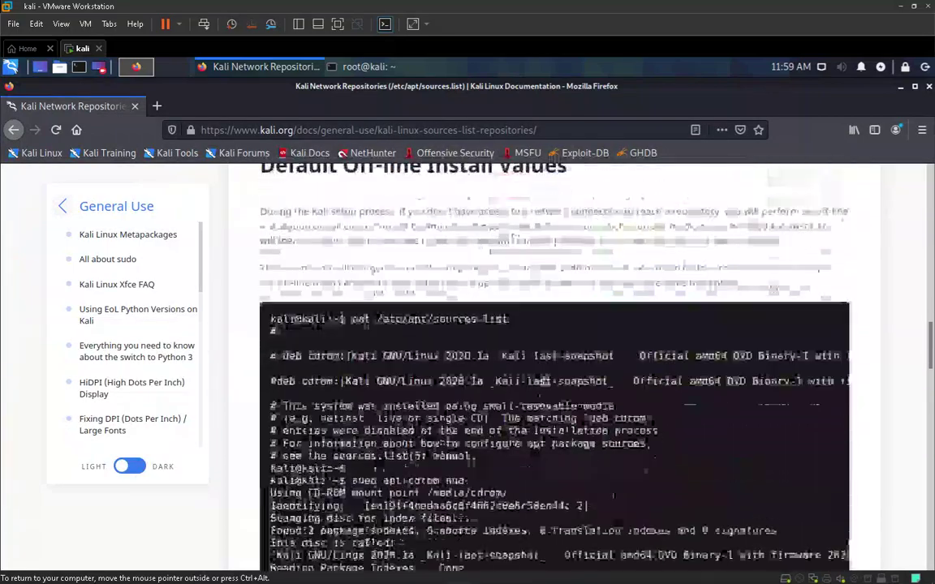
scroll(605, 394, up, 5)
scroll(605, 393, down, 4)
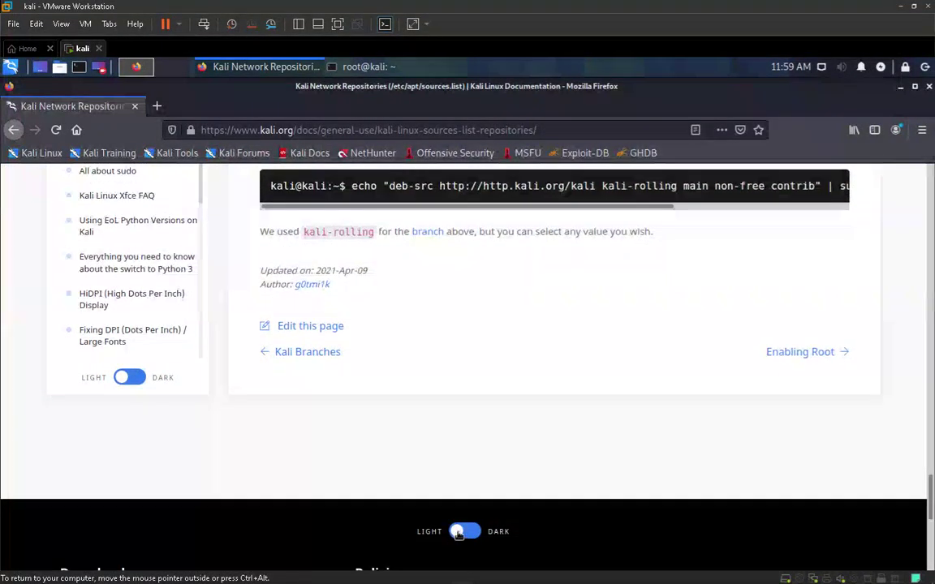
click(495, 529)
Copy the echo deb-src repository command from the Source Repositories section
scroll(604, 487, up, 1)
scroll(604, 486, up, 1)
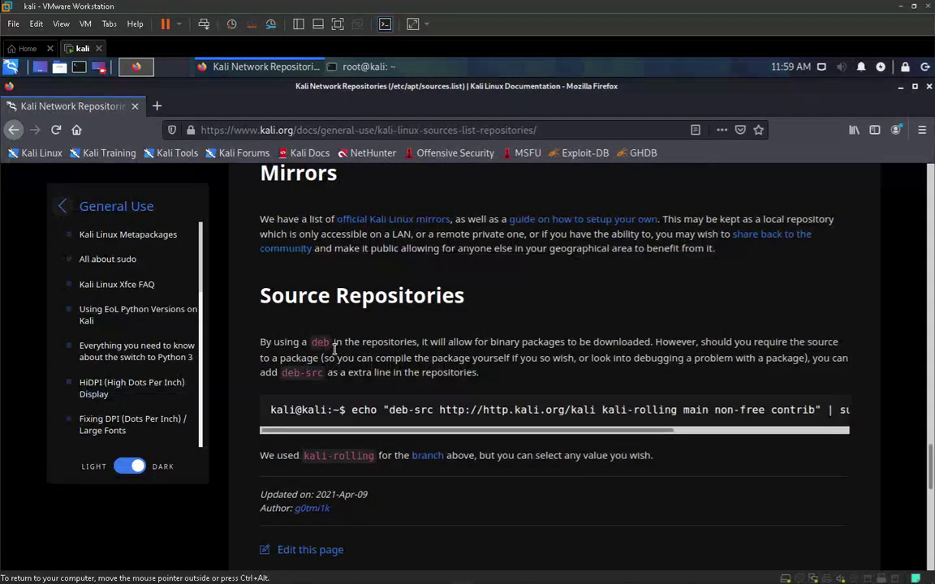
scroll(367, 347, up, 1)
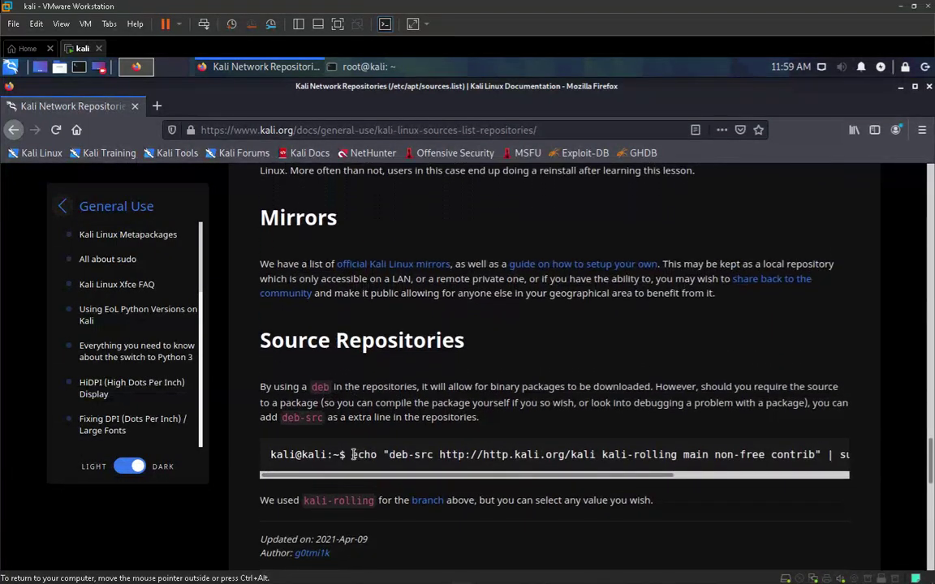
drag(340, 454, 826, 455)
right_click(826, 455)
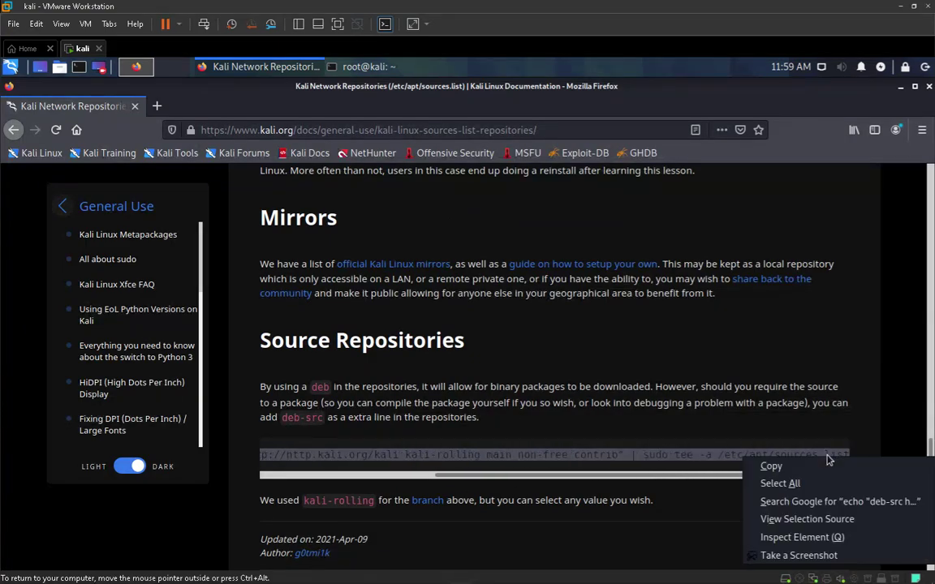
click(765, 464)
Append the deb-src line to sources.list, then rerun the check to list both entries
click(363, 66)
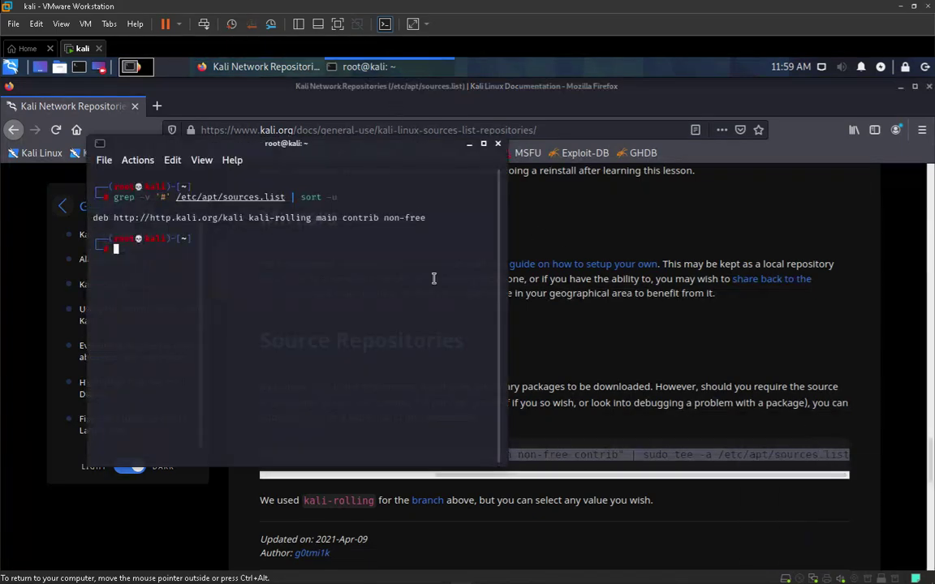
key(ctrl+shift+v)
key(Return)
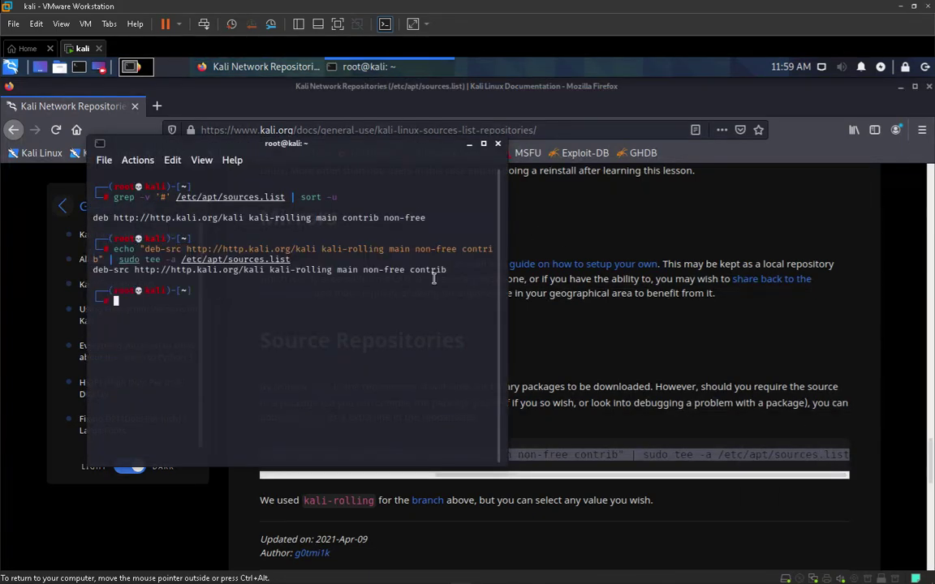
key(Up)
key(Up)
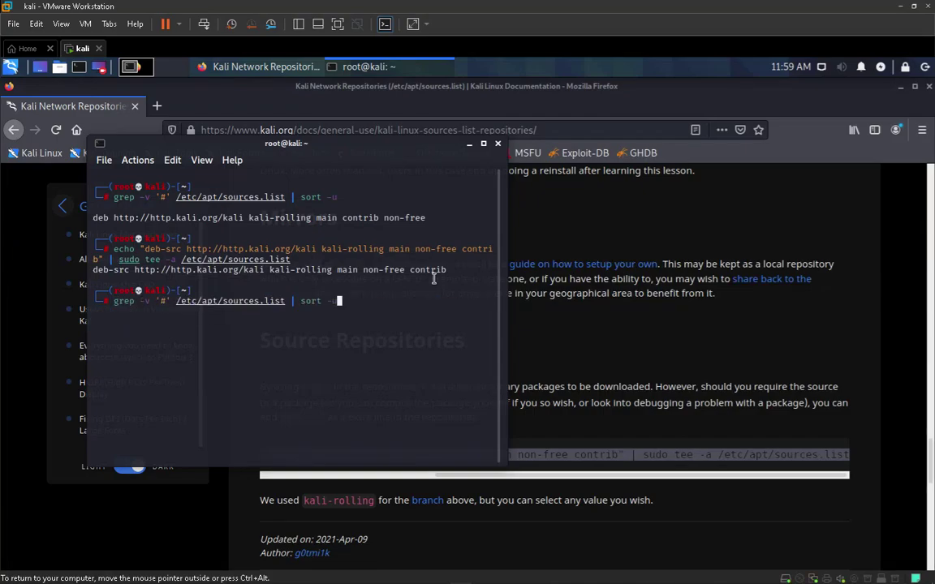
key(Return)
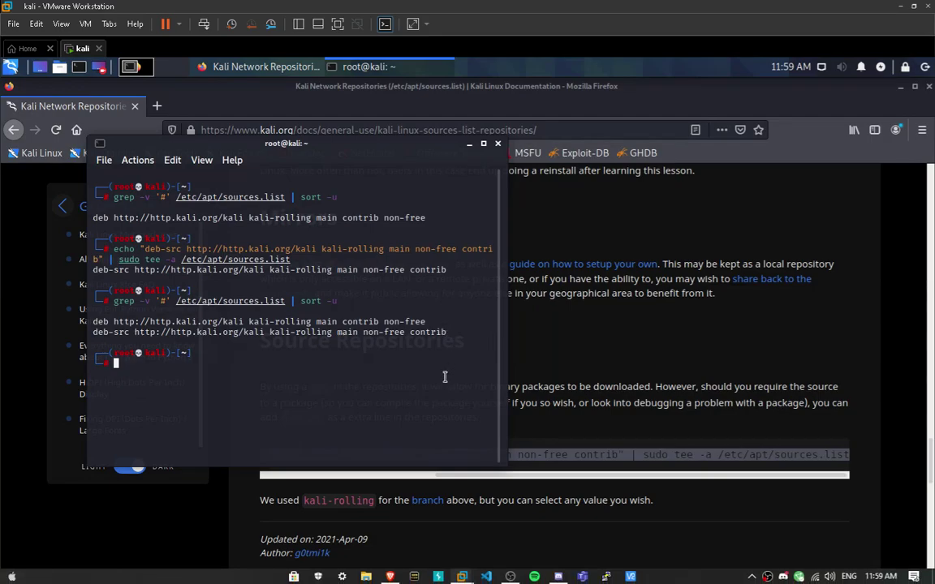
Run apt-get update && apt-get upgrade as root
text(clear)
key(BackSpace)
key(BackSpace)
key(BackSpace)
key(BackSpace)
key(BackSpace)
text(apt-get update)
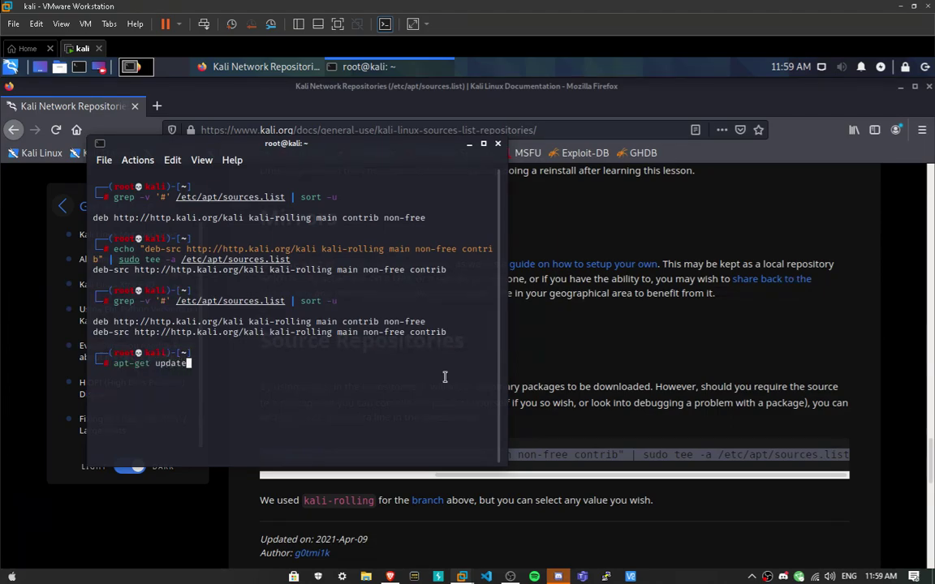
text( && apt-g)
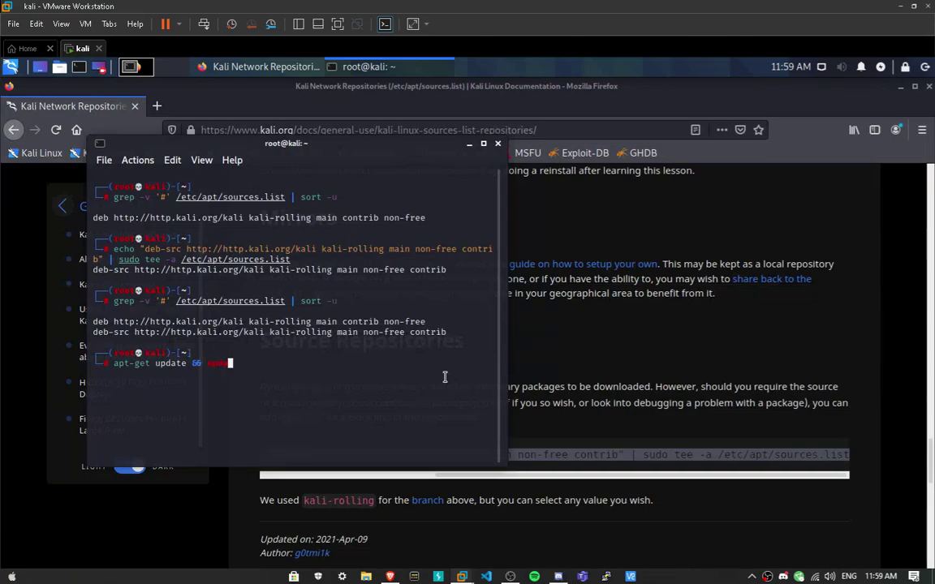
key(BackSpace)
key(BackSpace)
key(BackSpace)
key(BackSpace)
key(BackSpace)
text(upgrade)
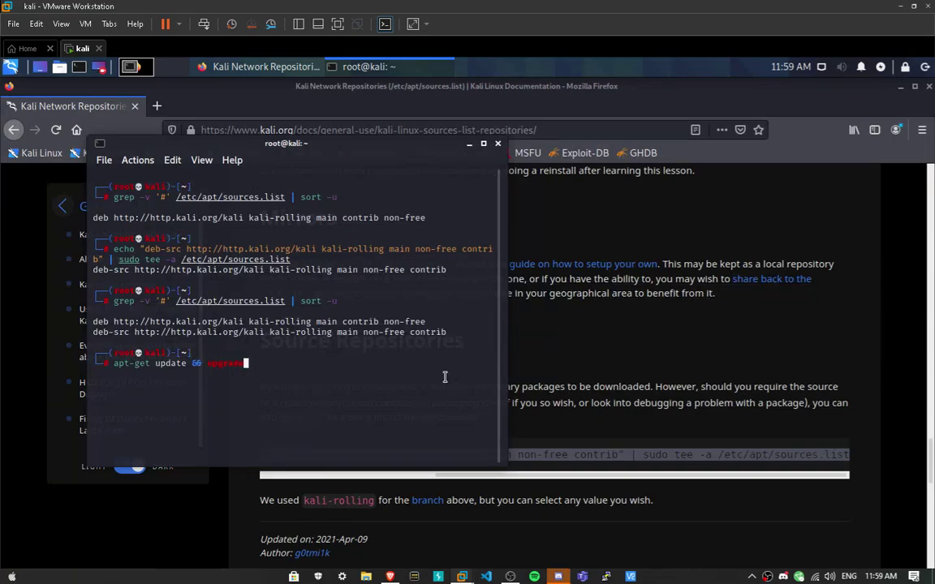
key(BackSpace)
key(BackSpace)
key(BackSpace)
key(BackSpace)
key(BackSpace)
key(BackSpace)
key(BackSpace)
text(apt-get upd)
key(BackSpace)
text(grade)
key(Return)
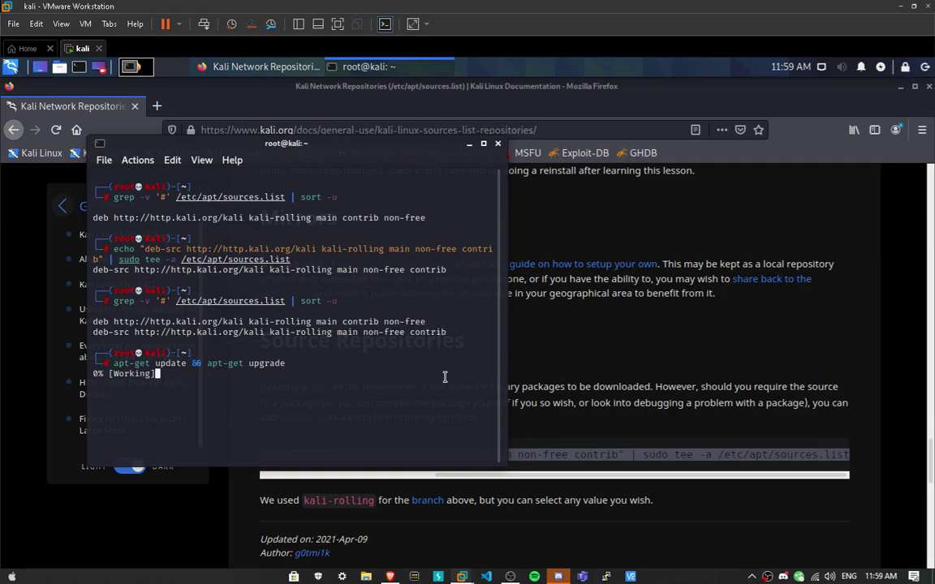
Maximize the terminal and answer y to proceed with the 438-package upgrade
click(483, 143)
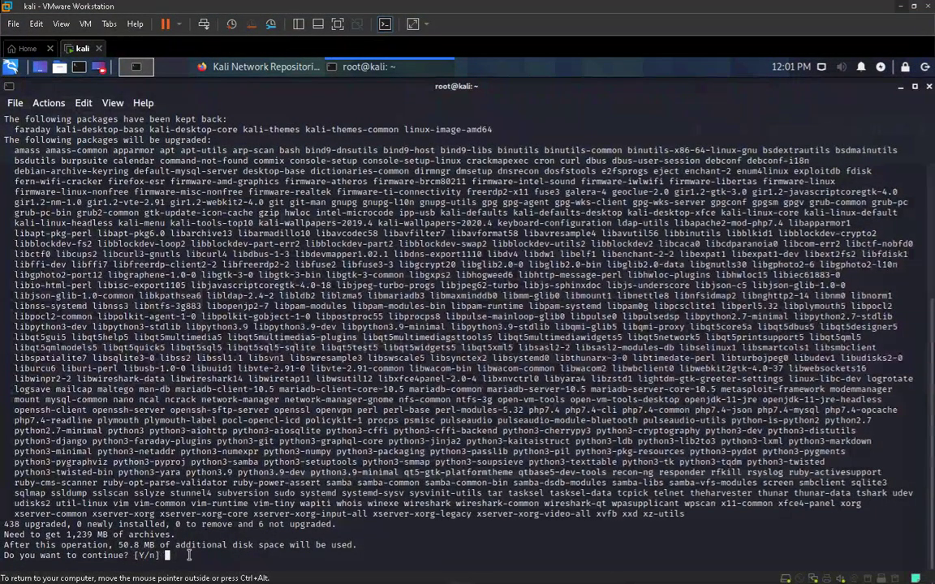
text(y)
key(Return)
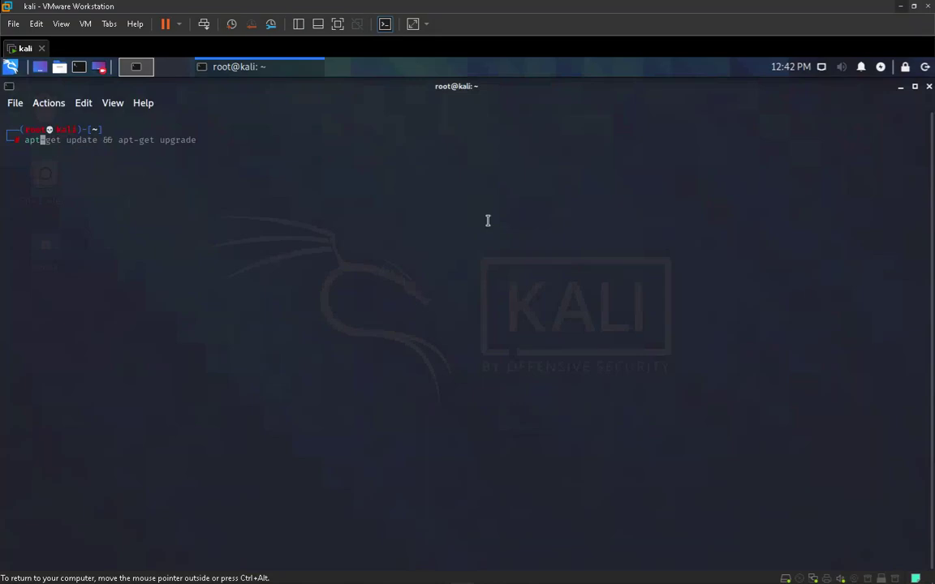
key(Right)
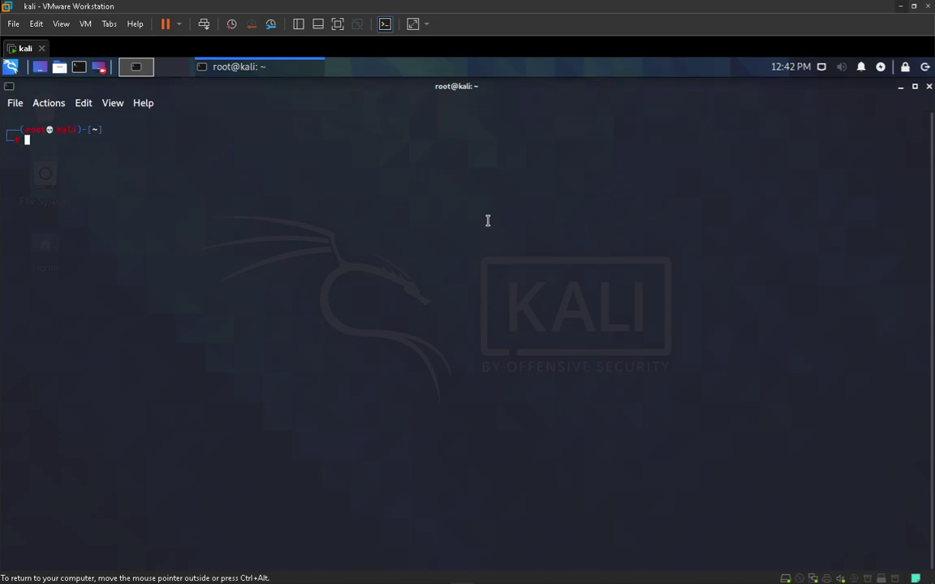
Try apt-get install openvm-tools -y, then vmware-openvm-tools; neither package is found
text(apt)
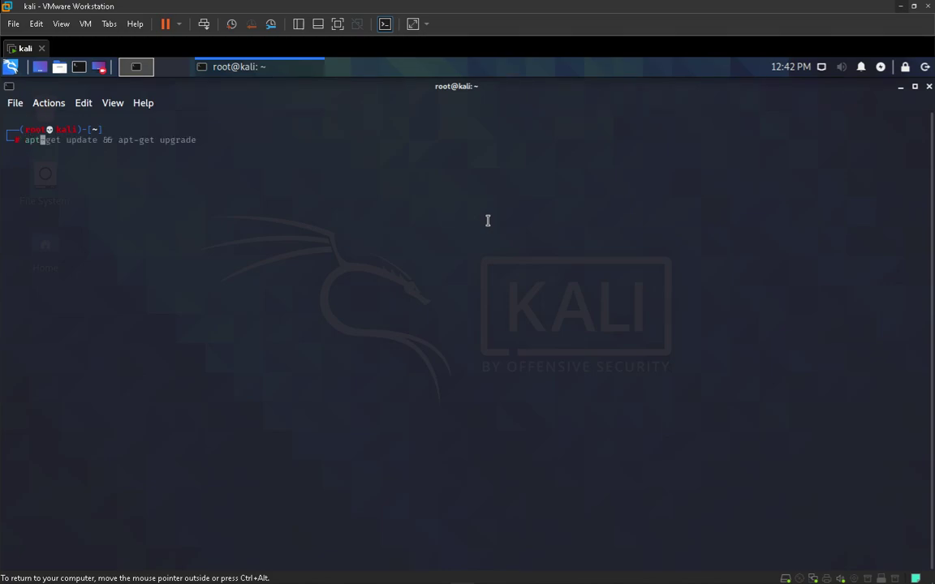
text(-get install )
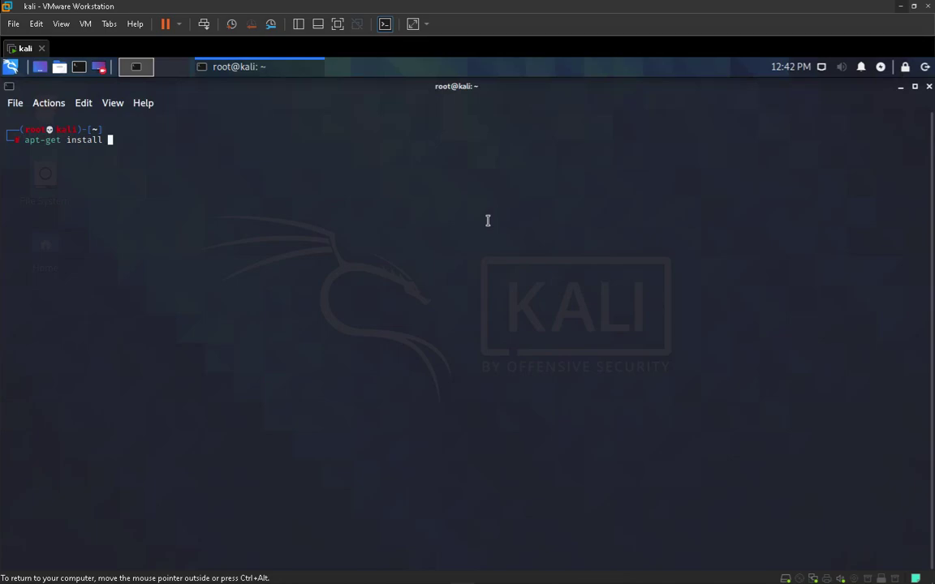
text(openvm-tools -y)
key(Return)
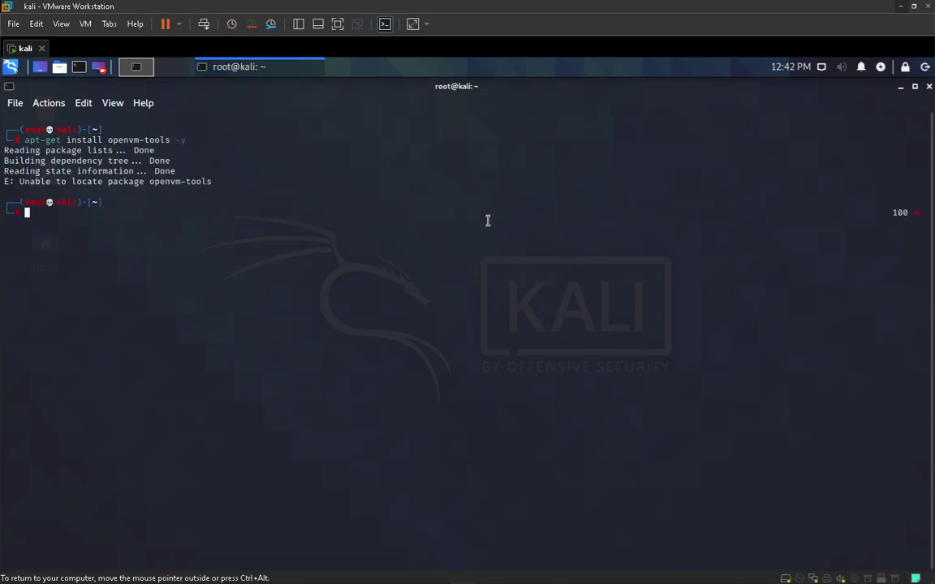
key(Up)
key(Left)
key(Left)
key(Left)
key(Left)
key(Left)
key(Left)
key(Left)
key(Left)
key(Left)
key(Left)
key(Left)
key(Left)
key(Left)
key(Left)
key(Left)
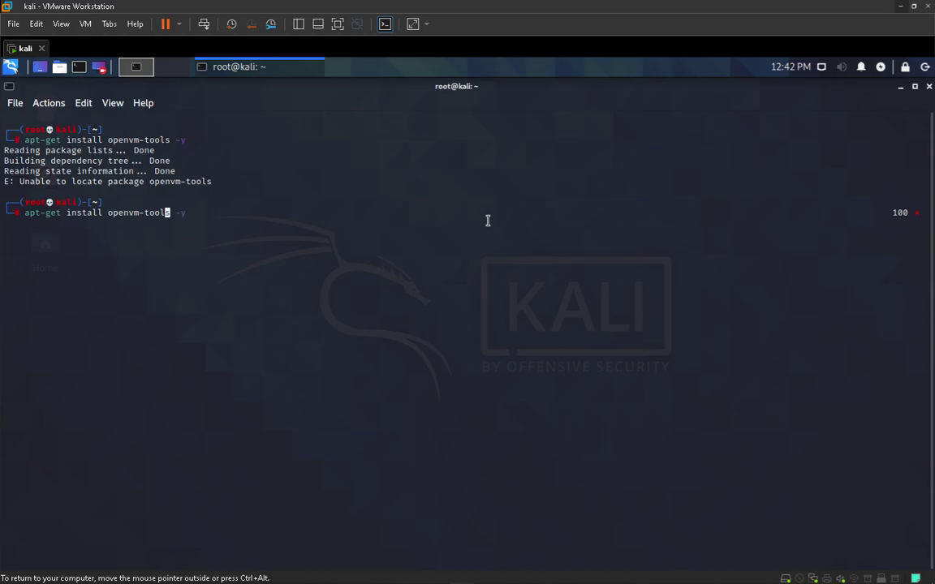
text(vmware-)
key(Return)
Discard a pasted error line, rework the recalled install command, then clear the screen
key(ctrl+alt)
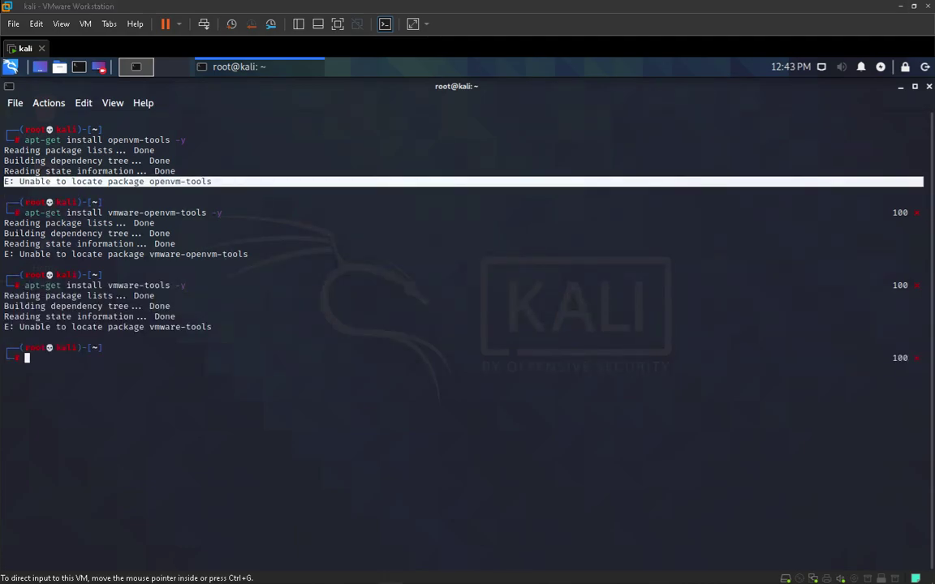
click(499, 333)
middle_click(500, 333)
key(ctrl+c)
key(Up)
key(Up)
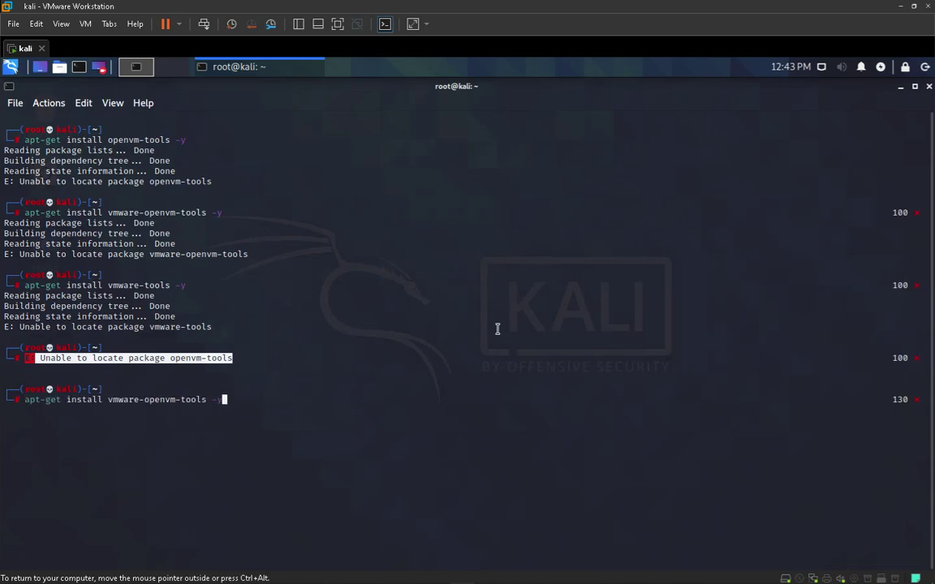
key(Up)
key(Left)
key(Left)
key(Left)
key(Left)
key(Left)
key(Left)
key(Left)
key(Left)
key(Left)
key(Left)
key(Left)
text(-)
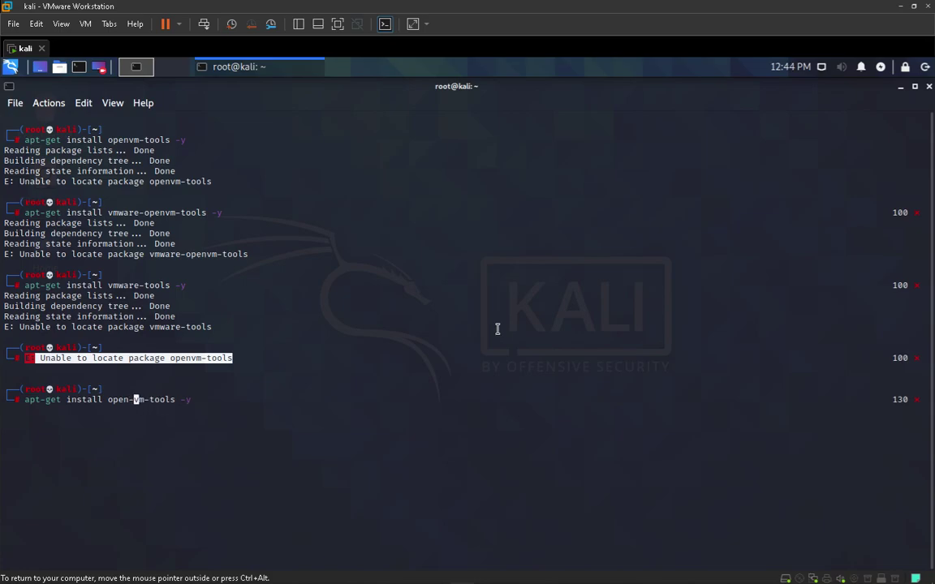
key(Right)
key(Right)
key(Right)
key(Right)
key(Right)
key(Right)
key(Right)
key(Right)
key(Right)
key(Right)
key(Right)
key(ctrl+c)
key(ctrl+l)
Run apt-get install vmware-tools -y, then edit the recalled command back to openvm-tools
text(apt-get install vmware-tools -y)
key(Return)
text(clear)
key(Up)
key(Left)
key(Left)
key(Left)
key(Left)
key(Left)
key(Left)
key(Left)
key(Left)
text(openvm-)
key(Left)
key(Left)
key(Left)
key(Left)
key(Left)
key(Left)
key(Left)
key(BackSpace)
key(BackSpace)
key(BackSpace)
key(BackSpace)
key(BackSpace)
key(BackSpace)
key(BackSpace)
key(End)
key(Left)
key(Left)
key(Left)
key(Left)
key(Left)
key(Left)
key(Left)
key(Left)
key(Left)
key(Left)
key(Left)
key(Left)
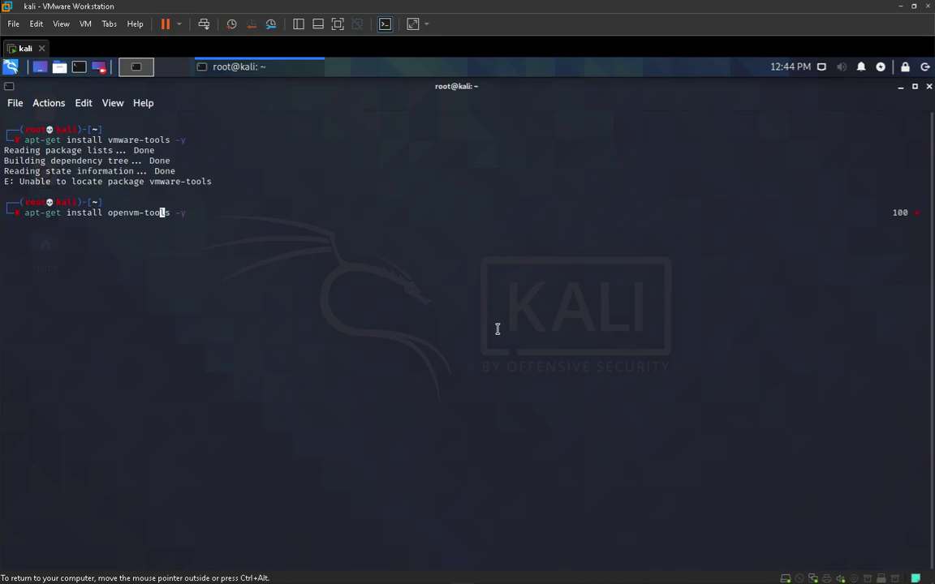
Correct the command to apt-get install open-vm-tools -y and run it
text(-)
key(BackSpace)
key(Right)
text(-)
key(Right)
key(Right)
key(Right)
key(Right)
key(Right)
key(Right)
key(Right)
key(Right)
key(Right)
key(Right)
key(Right)
key(Return)
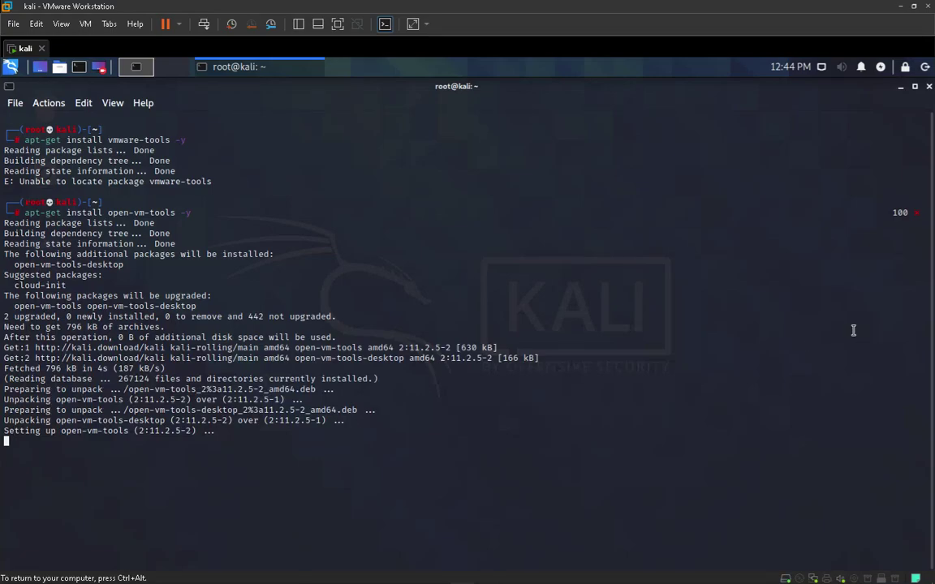
Install open-vm-tools-desktop the same way, then restart Kali with reboot now
mouse_move(510, 578)
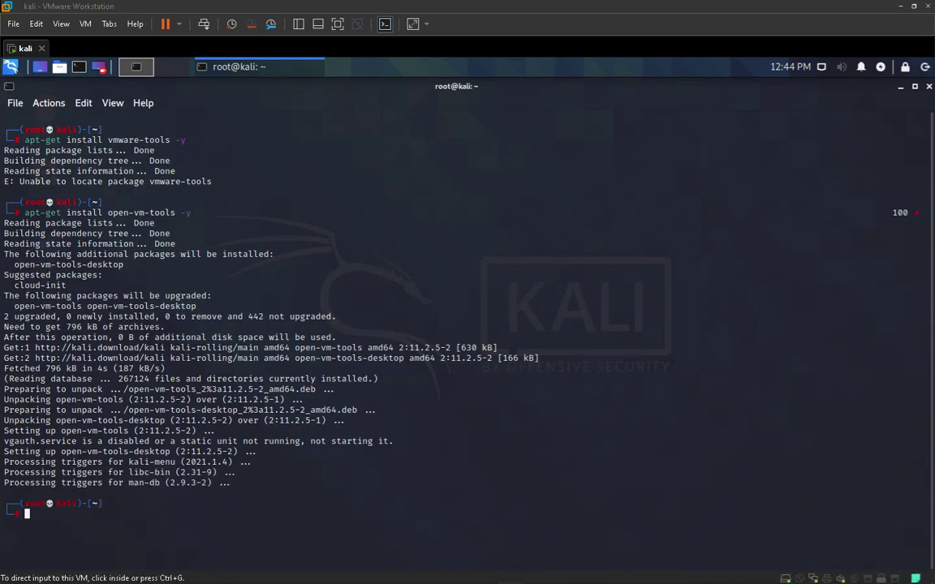
click(542, 429)
key(Up)
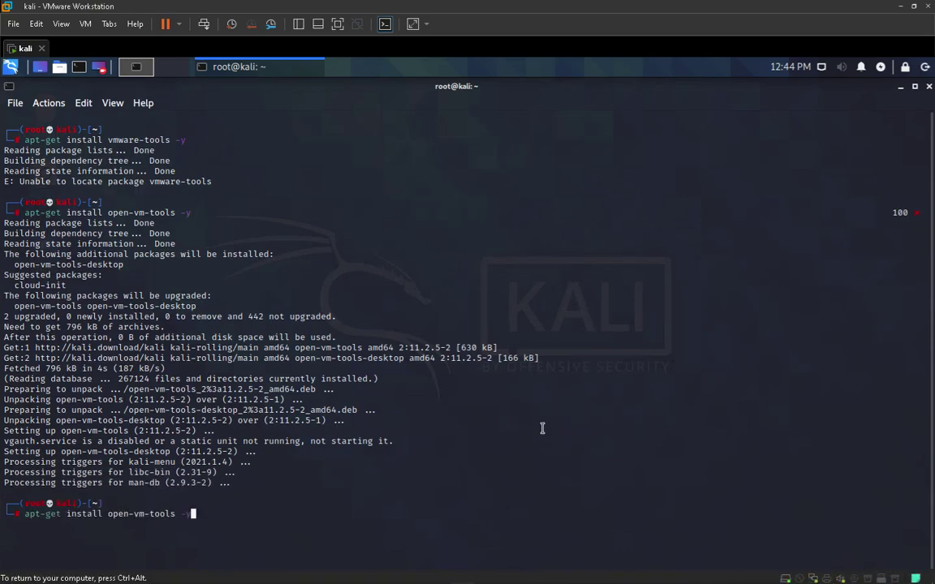
key(Left)
key(Left)
key(Left)
text(-desktop)
key(Return)
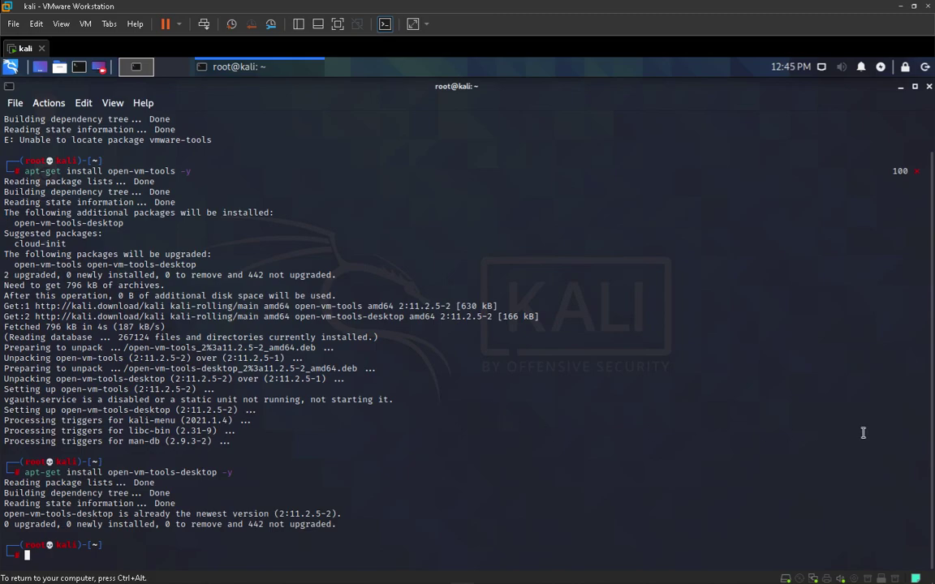
text(reboot now)
key(Return)
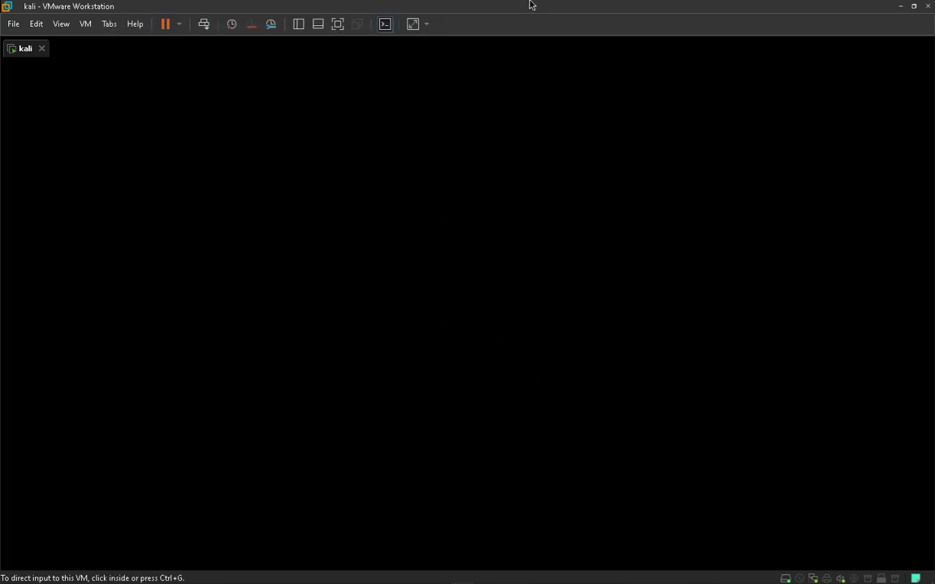
Create an empty file named test.txt on the Kali desktop
drag(532, 9, 501, 12)
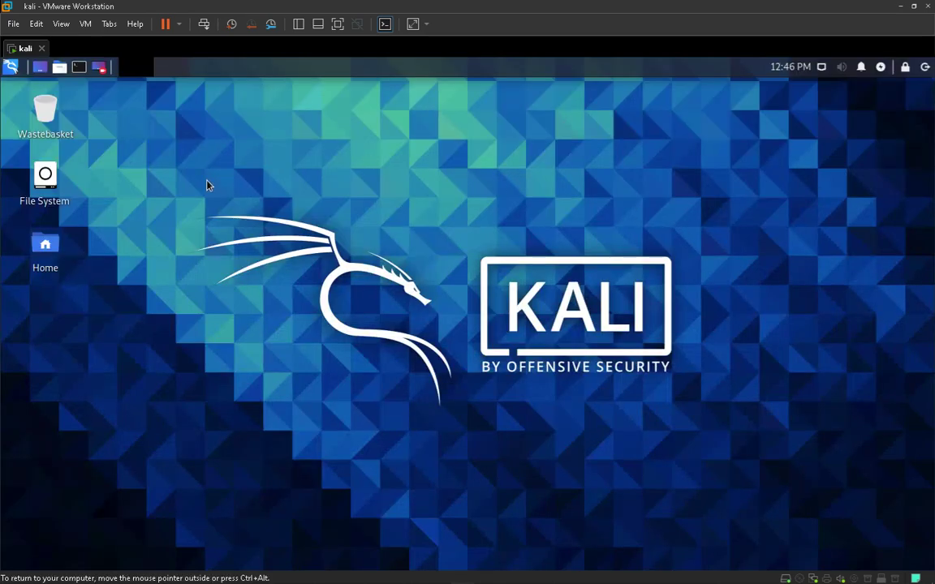
right_click(208, 184)
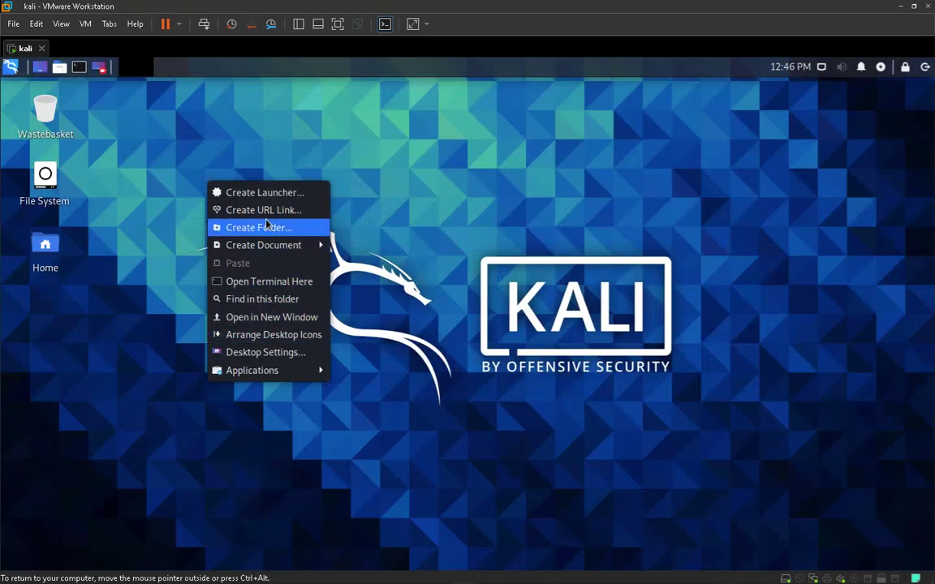
mouse_move(264, 244)
click(410, 259)
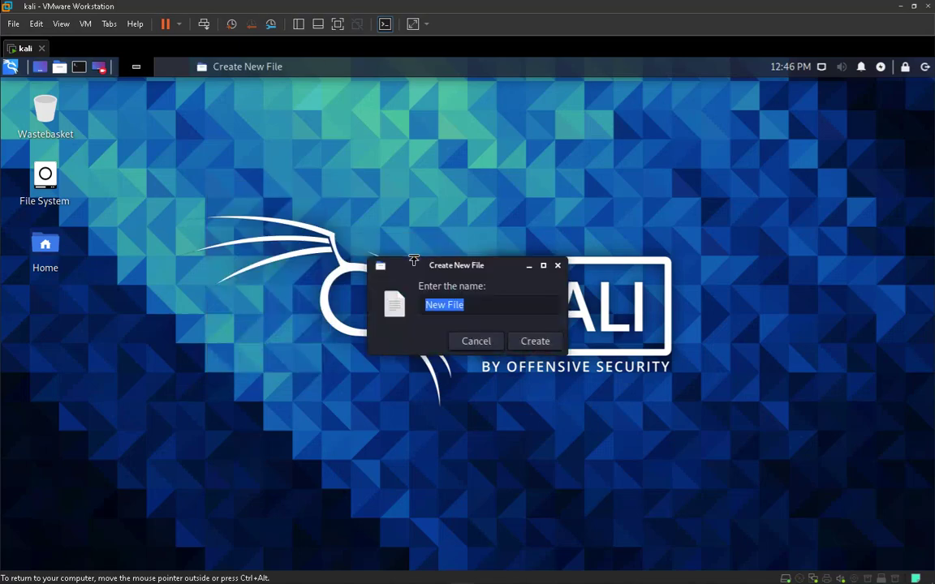
text(tesd)
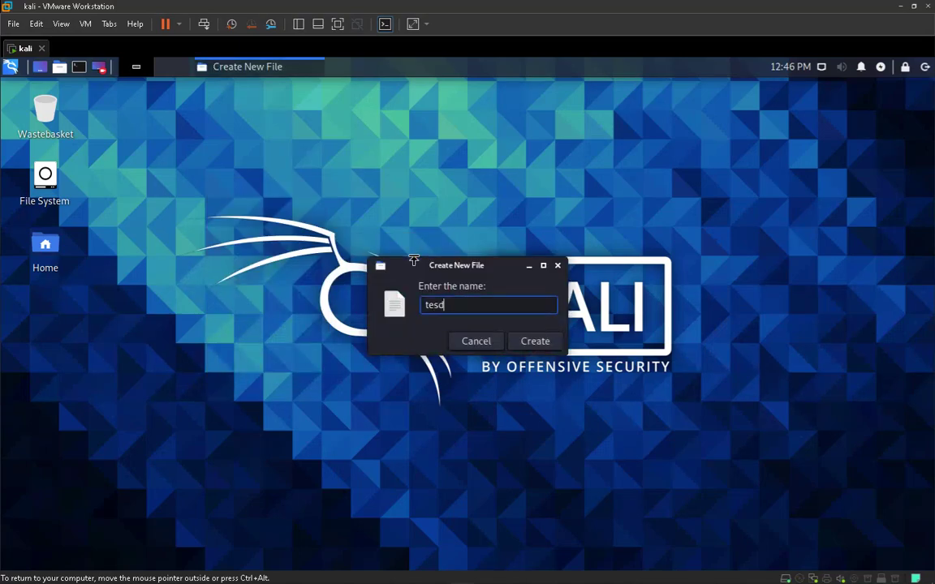
key(BackSpace)
text(t.txt)
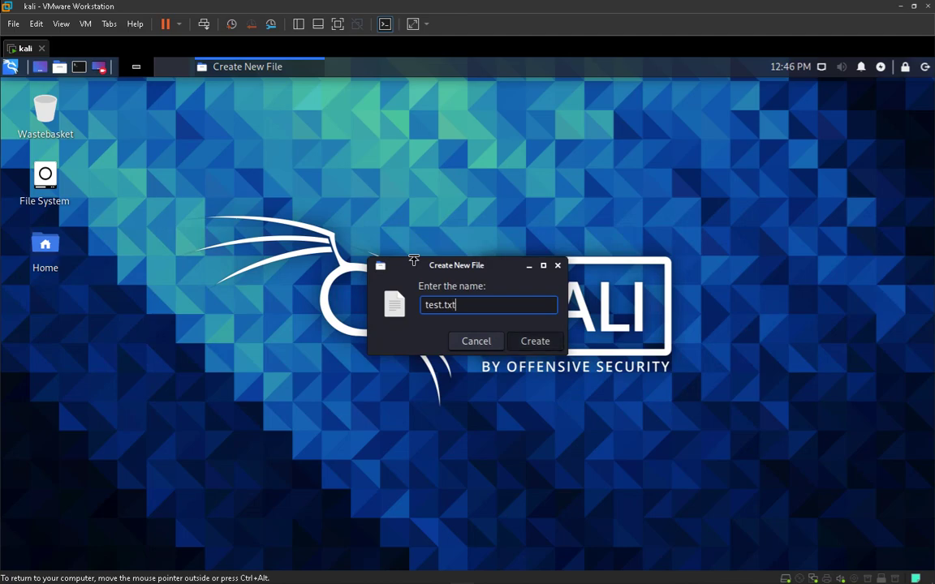
key(Return)
Open test.txt in the editor, type the text dfgdfgd, save it and close the editor
double_click(46, 305)
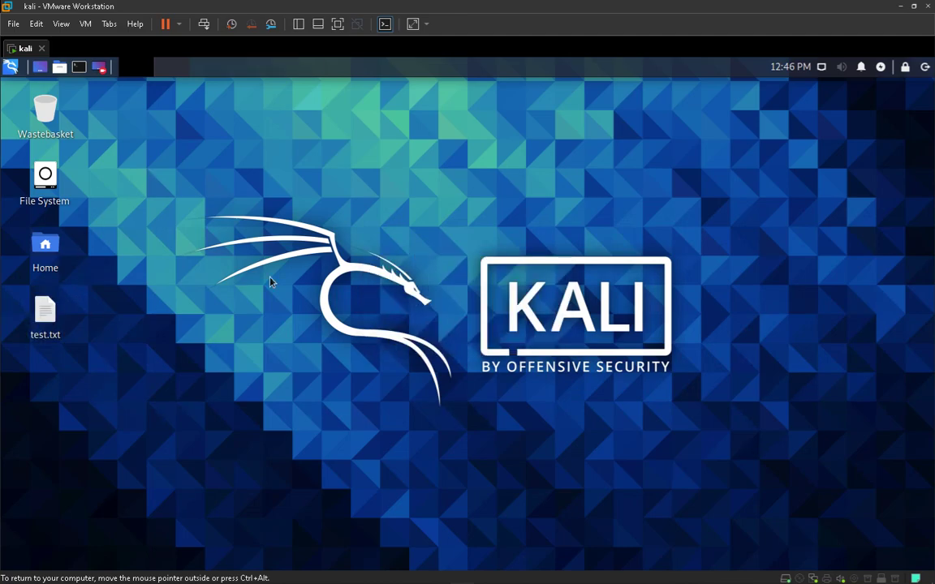
text(dfgdfgd)
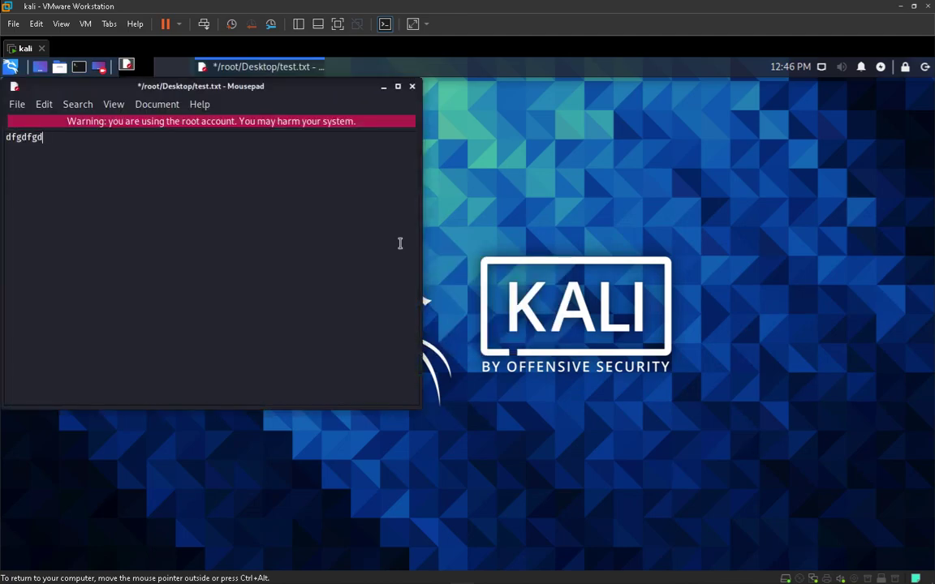
key(ctrl+s)
key(ctrl+q)
Drag test.txt from the Kali desktop onto the Windows host desktop
drag(422, 5, 599, 16)
drag(375, 320, 147, 295)
drag(146, 296, 171, 263)
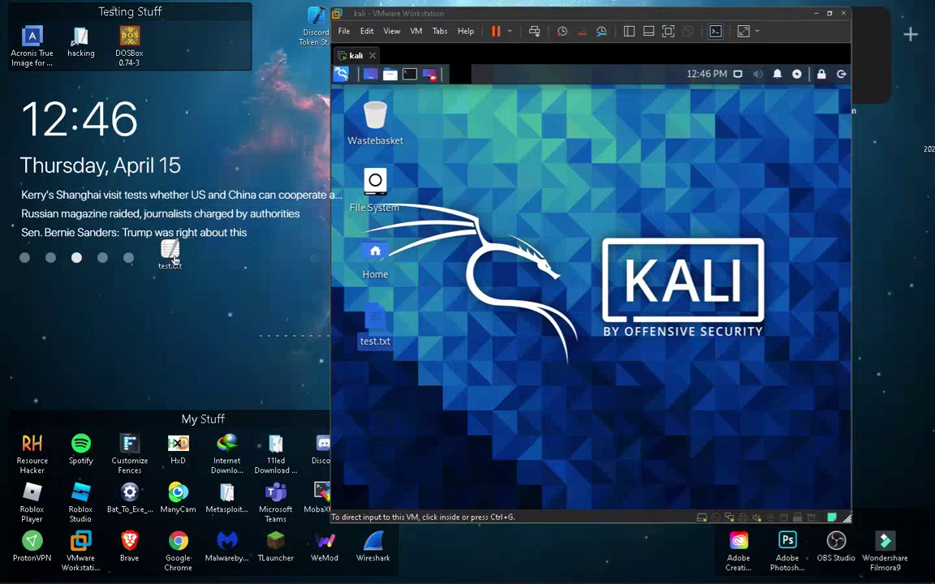
drag(170, 257, 114, 333)
Copy dfgdfgd from the host's test.txt in Notepad and paste it into the Kali terminal
double_click(110, 308)
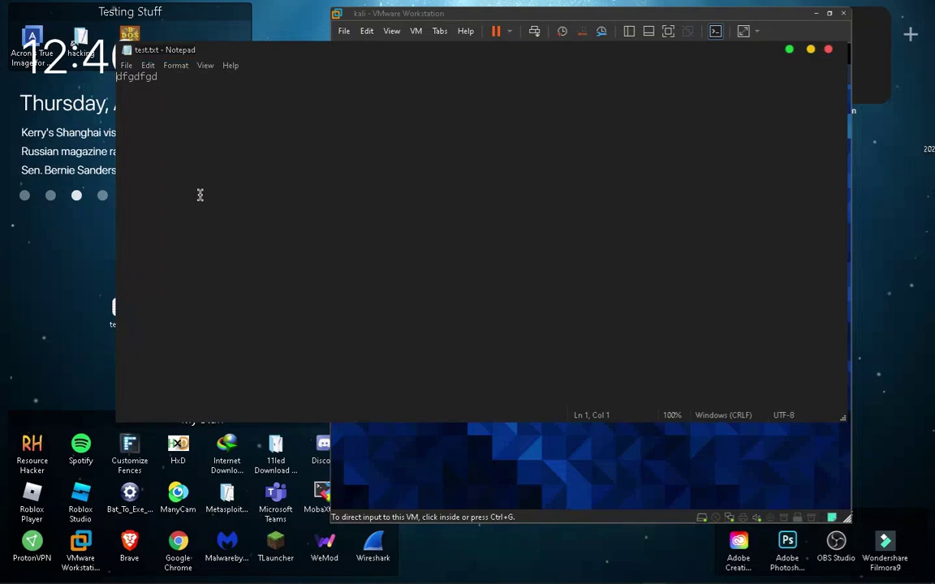
click(242, 72)
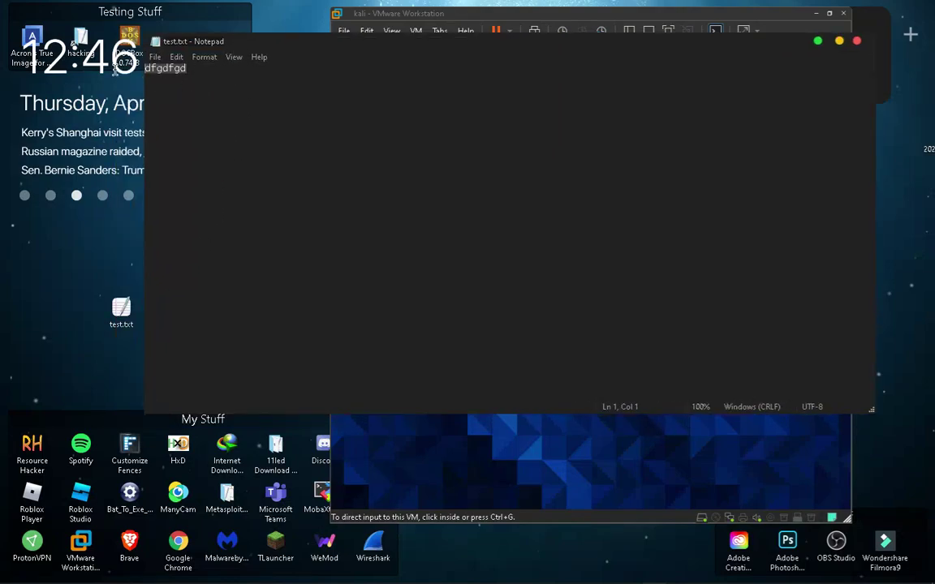
click(856, 41)
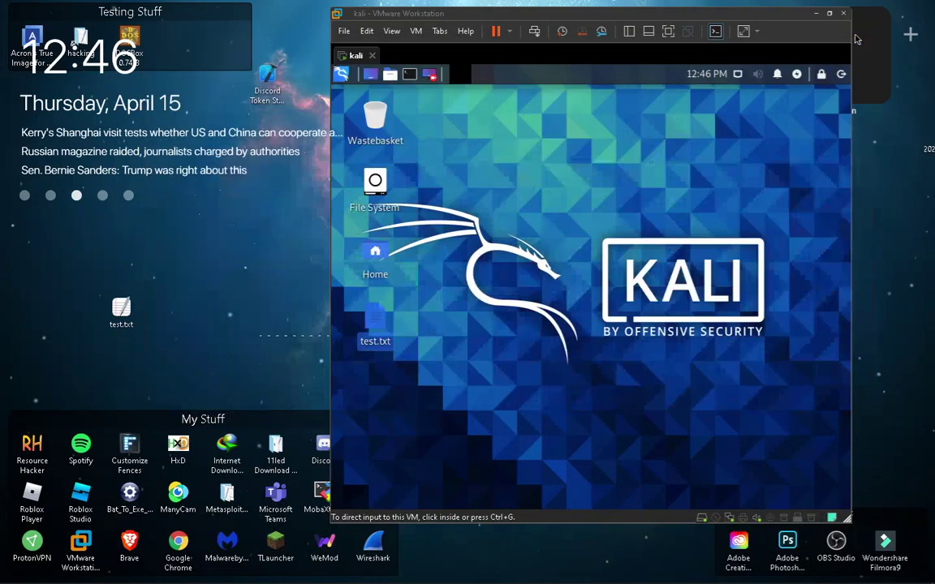
double_click(119, 307)
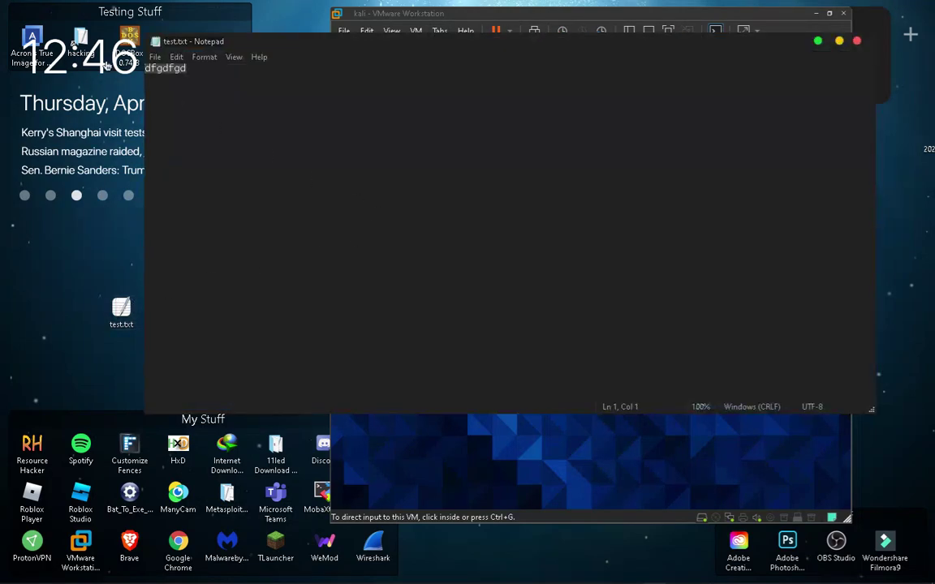
right_click(174, 73)
click(203, 102)
click(818, 41)
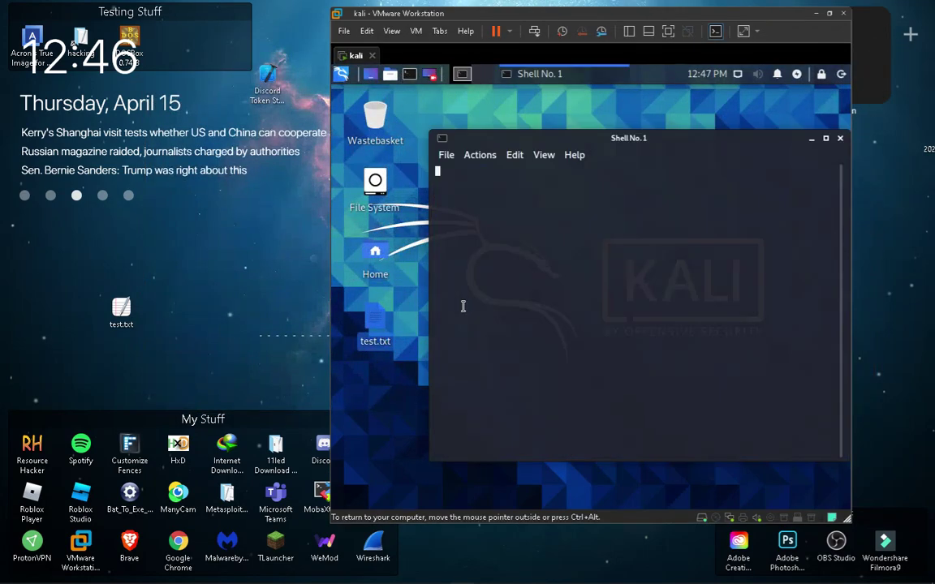
key(ctrl+shift+v)
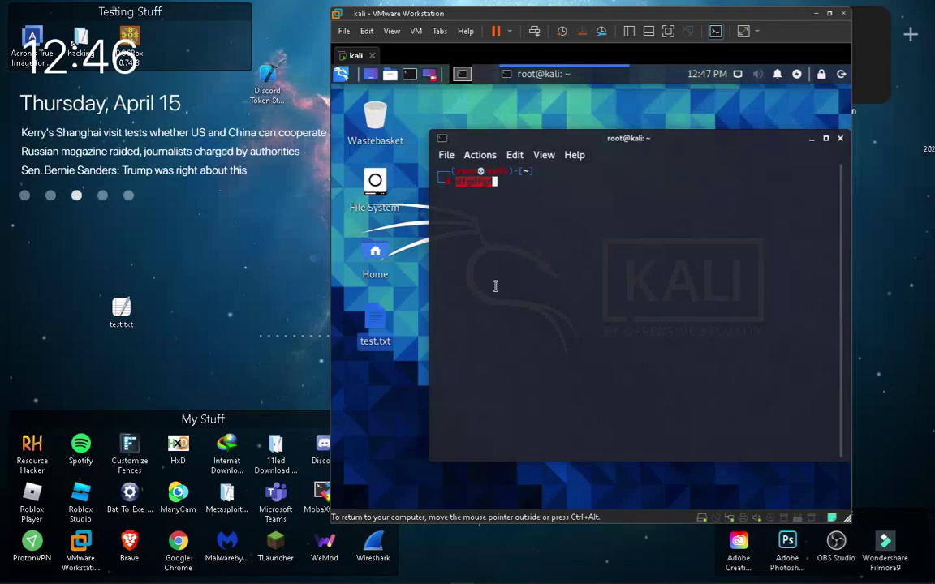
click(829, 13)
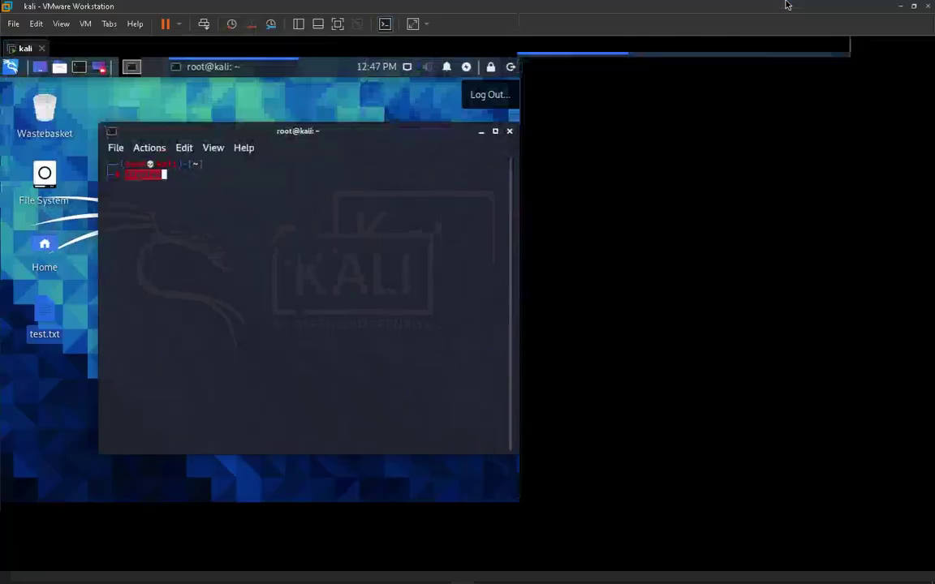